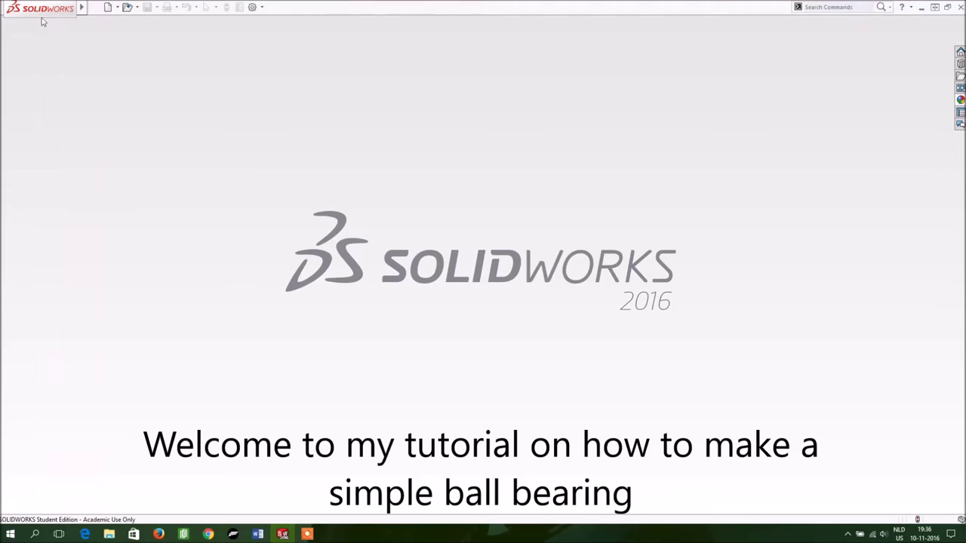
# Create a new part and start a sketch on the Top Plane, viewed from the top.
pyautogui.click(108, 7)
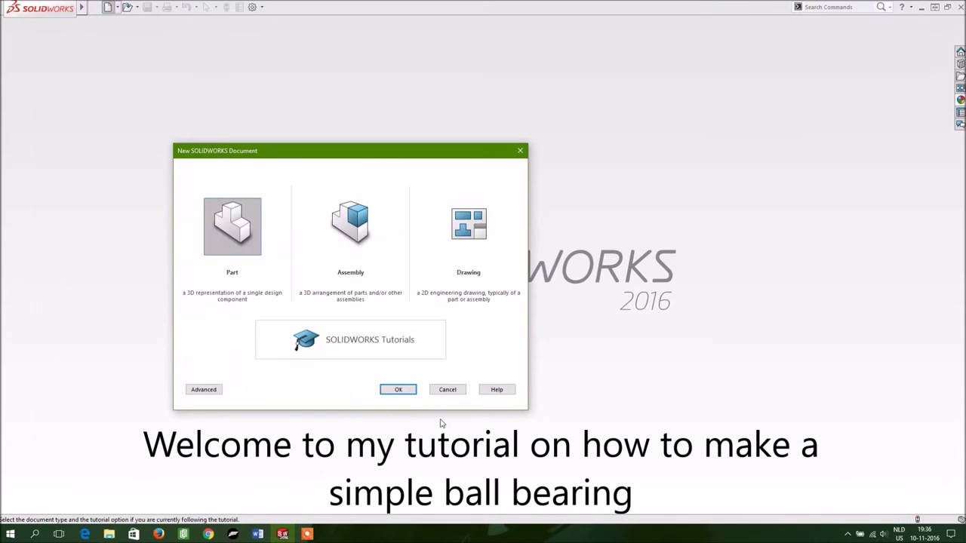
pyautogui.click(404, 392)
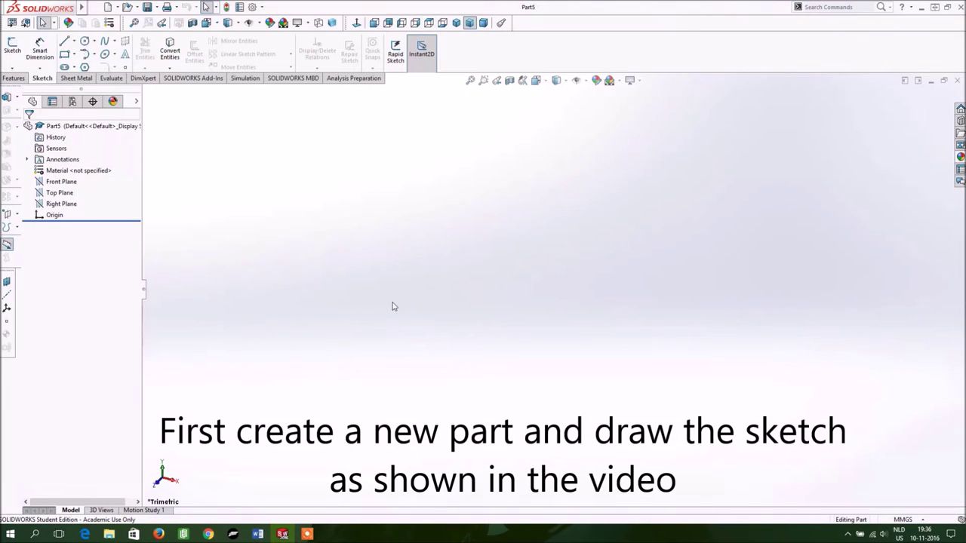
pyautogui.click(84, 42)
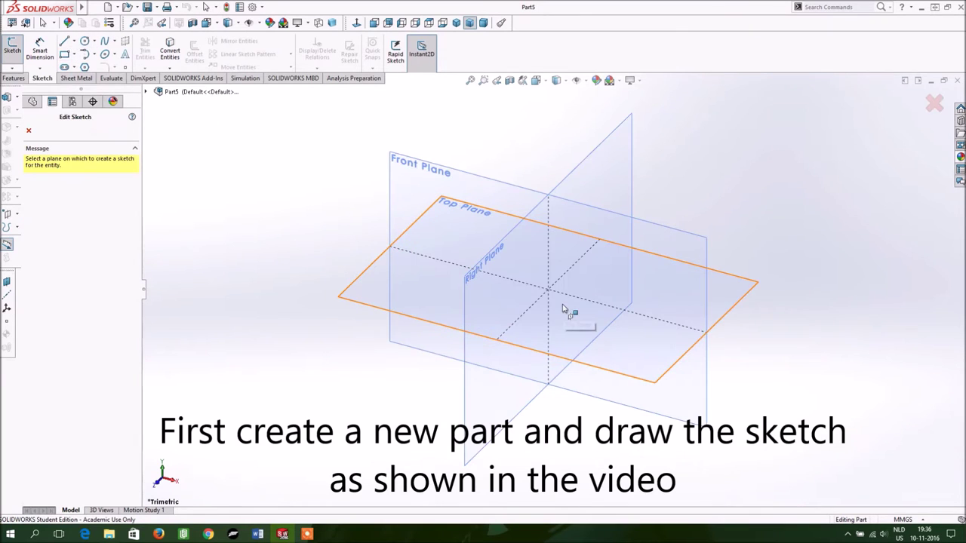
pyautogui.click(568, 311)
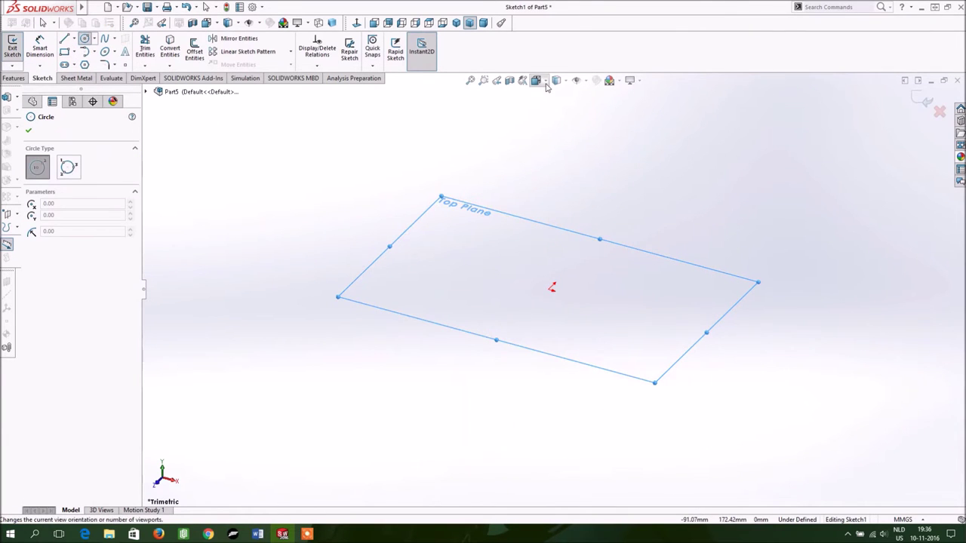
pyautogui.click(535, 80)
pyautogui.click(551, 108)
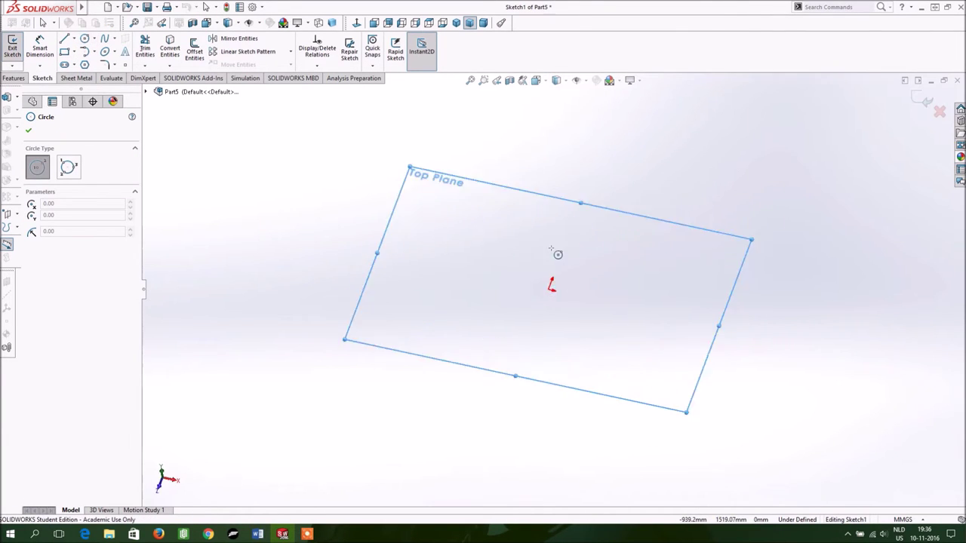
# Draw a circle centred on the origin and dimension its diameter to 6.60.
pyautogui.click(553, 290)
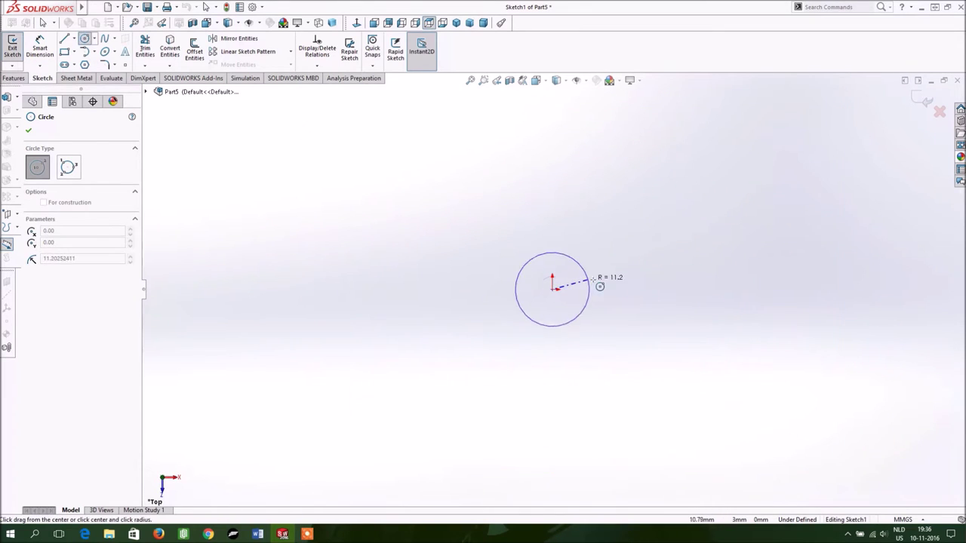
pyautogui.click(600, 287)
pyautogui.rightClick(596, 264)
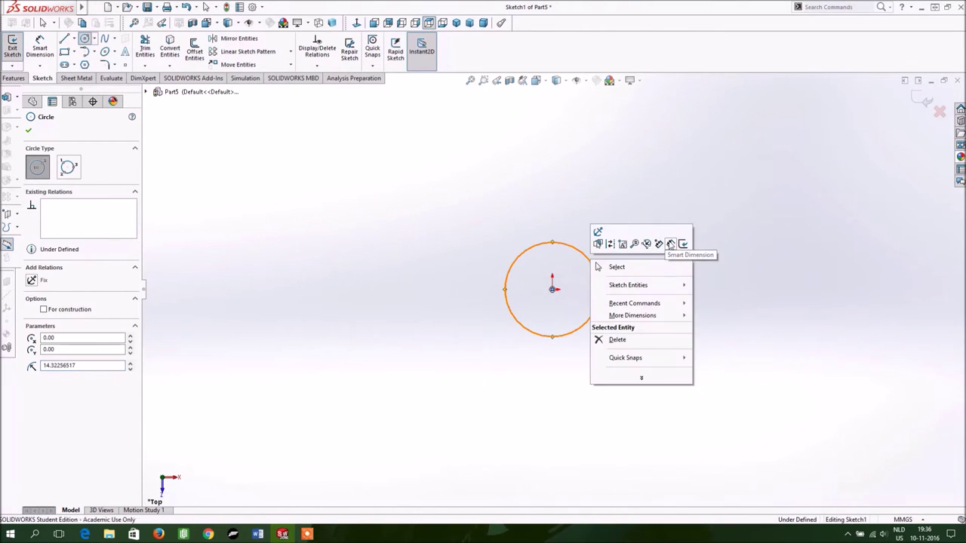
pyautogui.click(670, 244)
pyautogui.click(598, 273)
pyautogui.click(683, 281)
pyautogui.write('6.6')
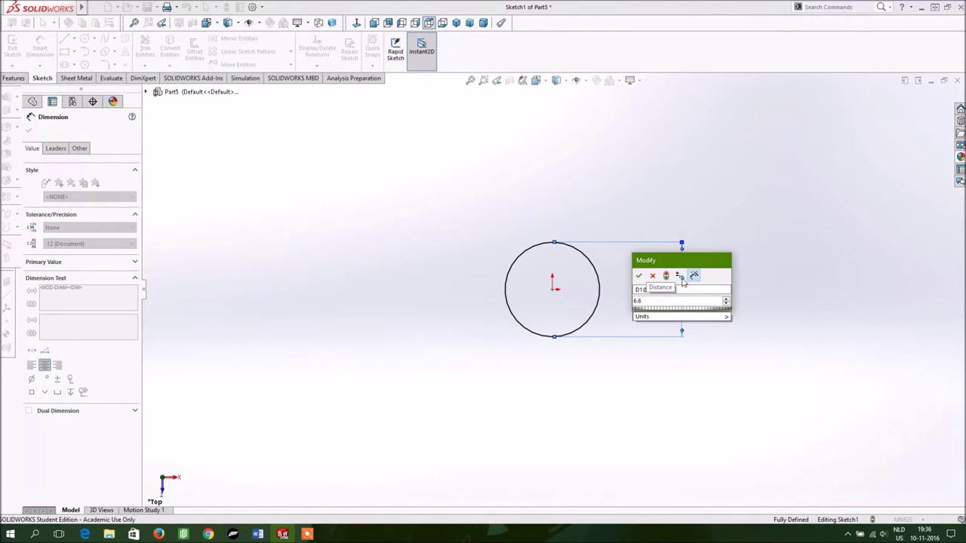
pyautogui.press('Return')
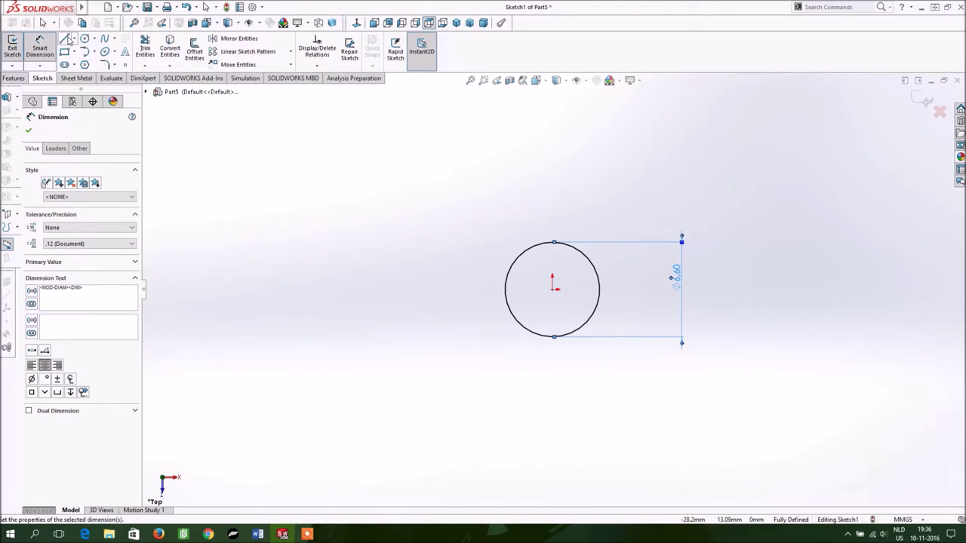
pyautogui.click(65, 37)
# From the circle's bottom point, draw three connected lines going up, right, then down.
pyautogui.click(553, 337)
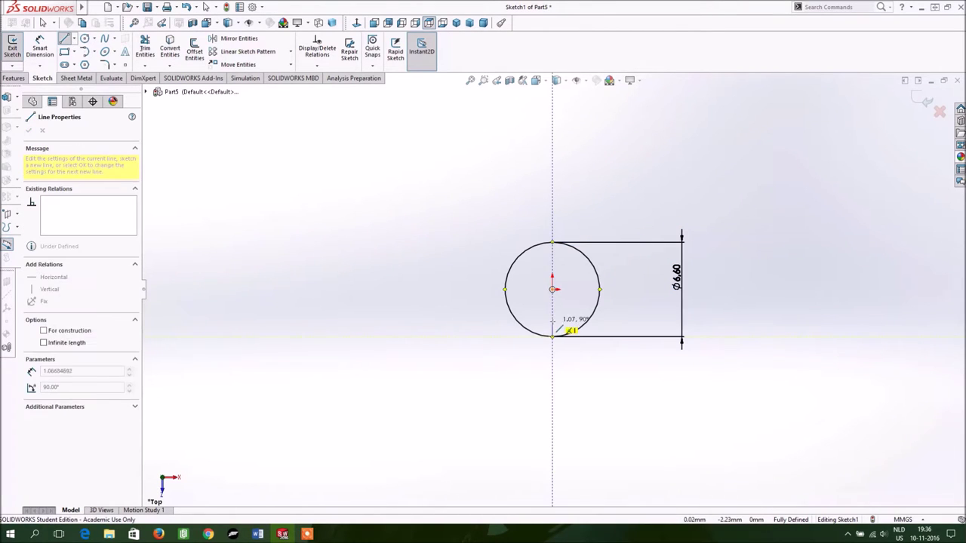
pyautogui.click(554, 306)
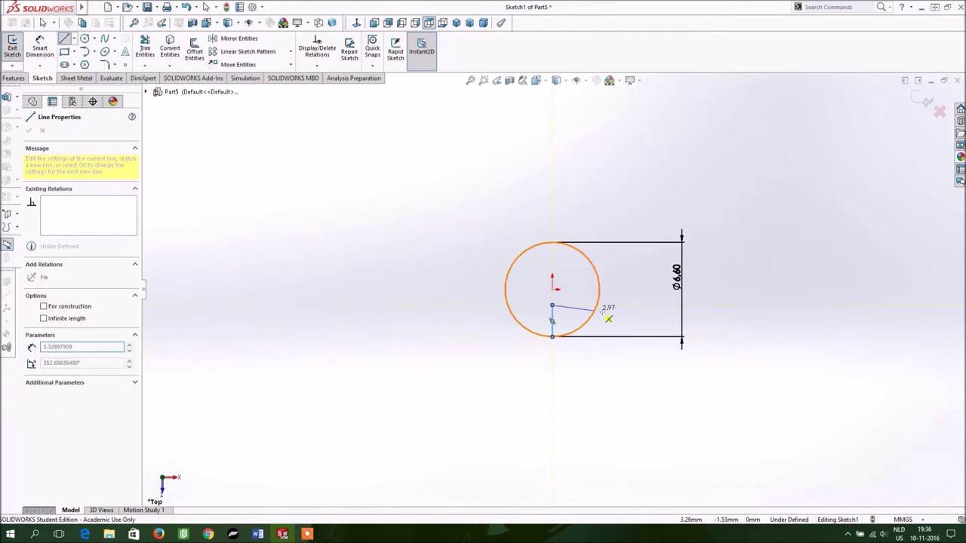
pyautogui.click(656, 305)
pyautogui.click(657, 396)
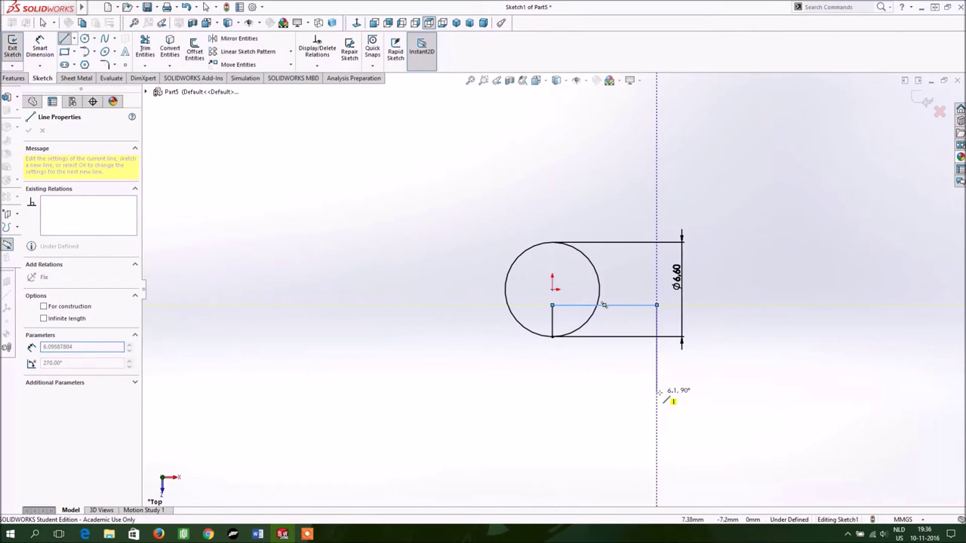
pyautogui.press('Escape')
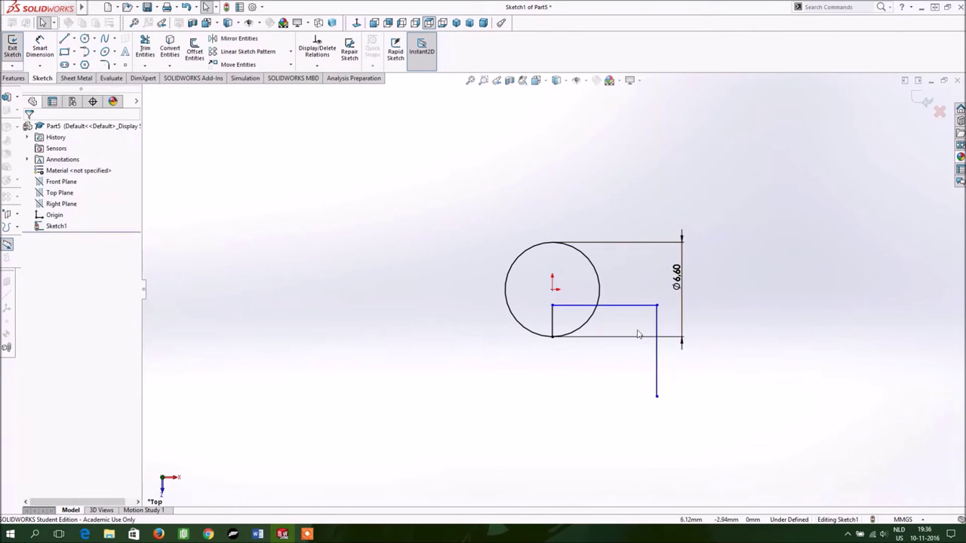
# Dimension the short vertical line to 1.20 and the horizontal line to 6.
pyautogui.click(38, 55)
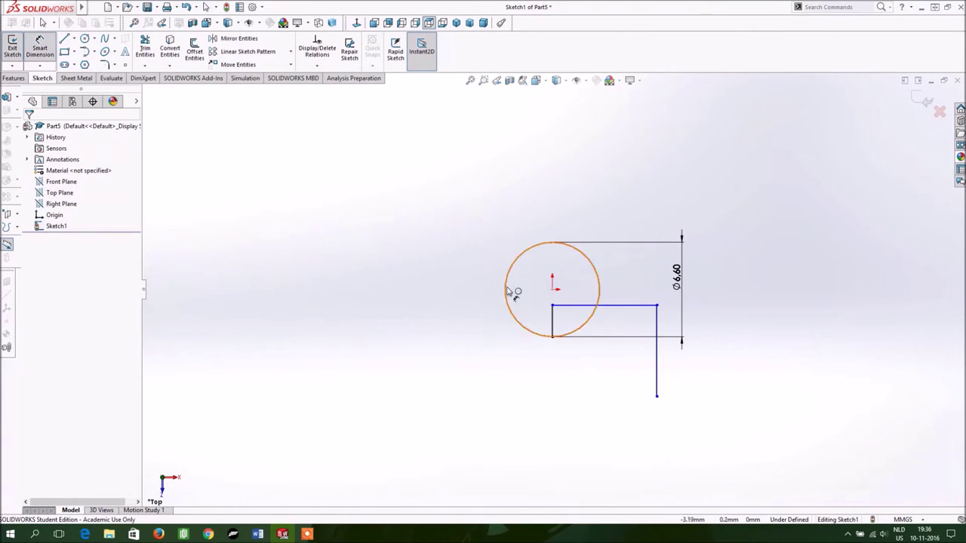
pyautogui.click(552, 320)
pyautogui.click(454, 326)
pyautogui.write('1.2')
pyautogui.press('Return')
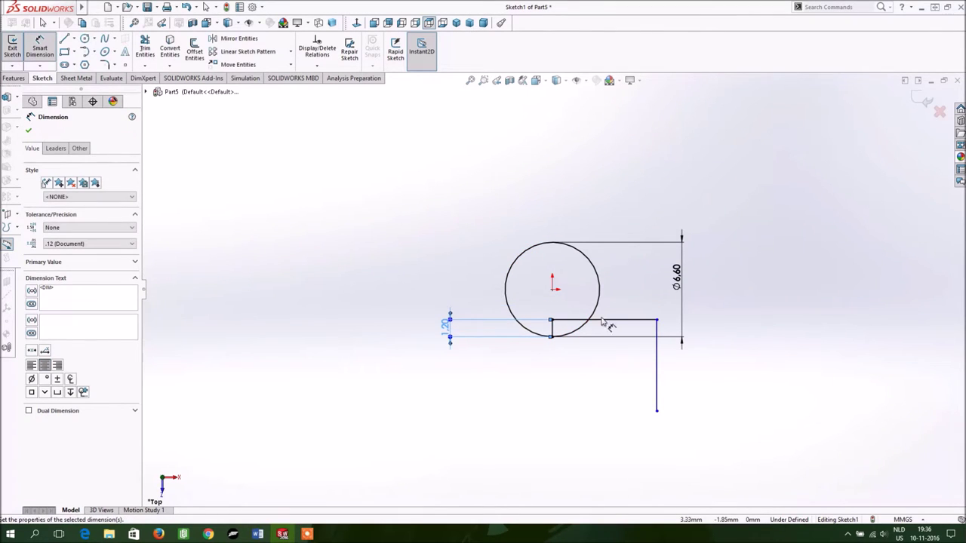
pyautogui.click(603, 321)
pyautogui.press('Escape')
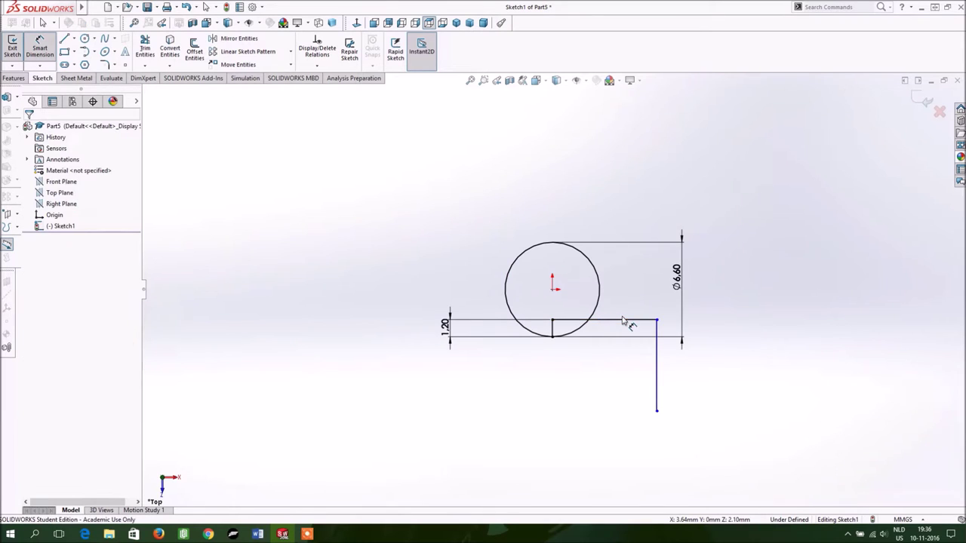
pyautogui.click(623, 323)
pyautogui.click(626, 301)
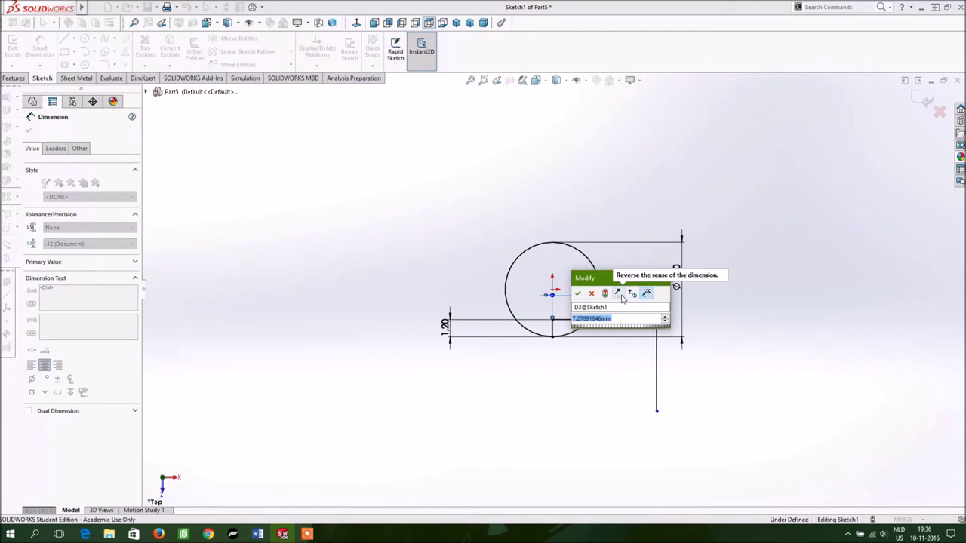
pyautogui.write('6')
pyautogui.press('Return')
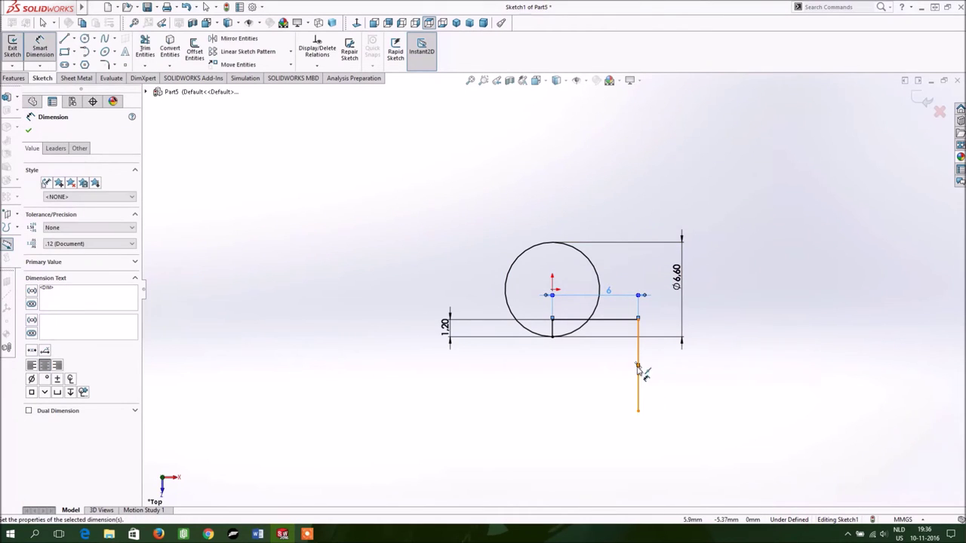
# Dimension the long vertical line to a length of 4.
pyautogui.click(637, 387)
pyautogui.click(683, 388)
pyautogui.write('3.9')
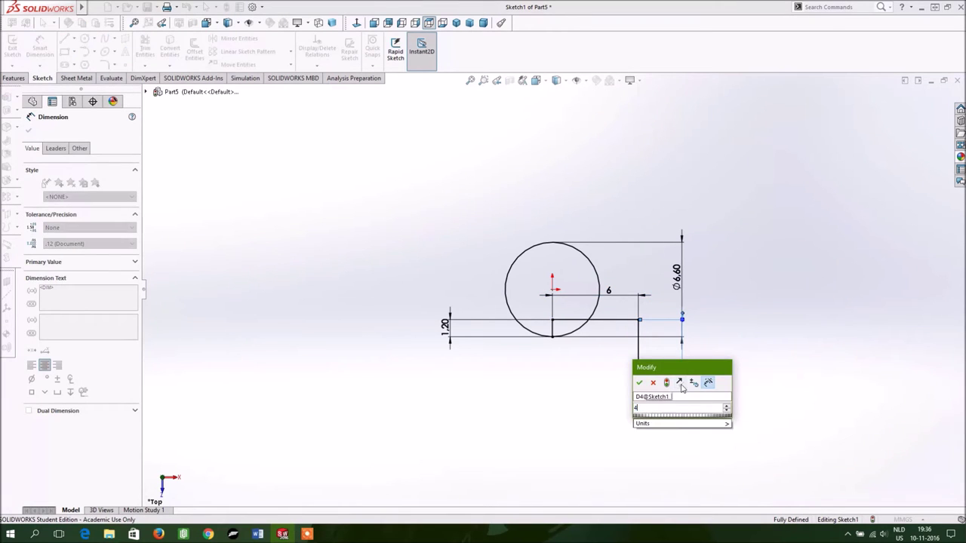
pyautogui.press('Return')
pyautogui.scroll(-3, 638, 366)
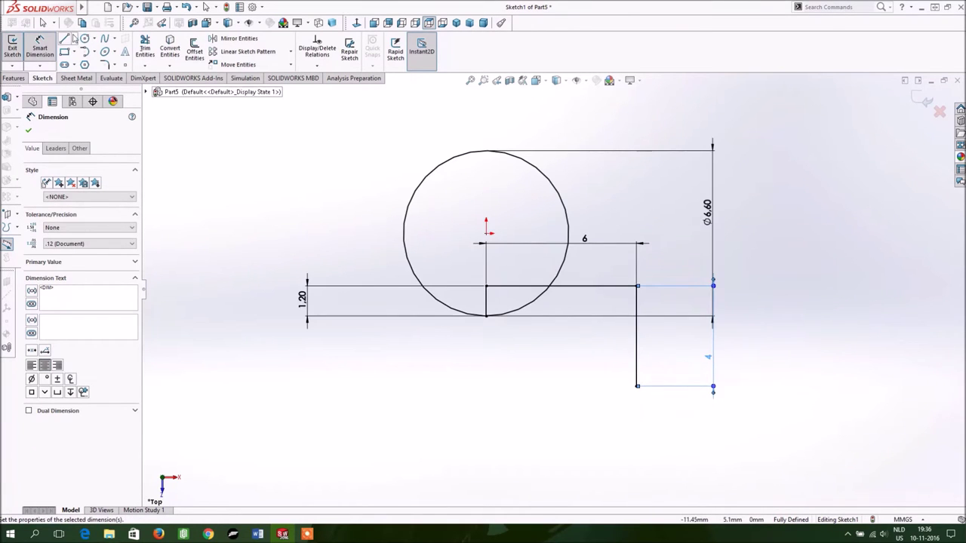
# Close the rectangle by drawing its bottom edge and left edge up to the top line.
pyautogui.press('l')
pyautogui.click(636, 387)
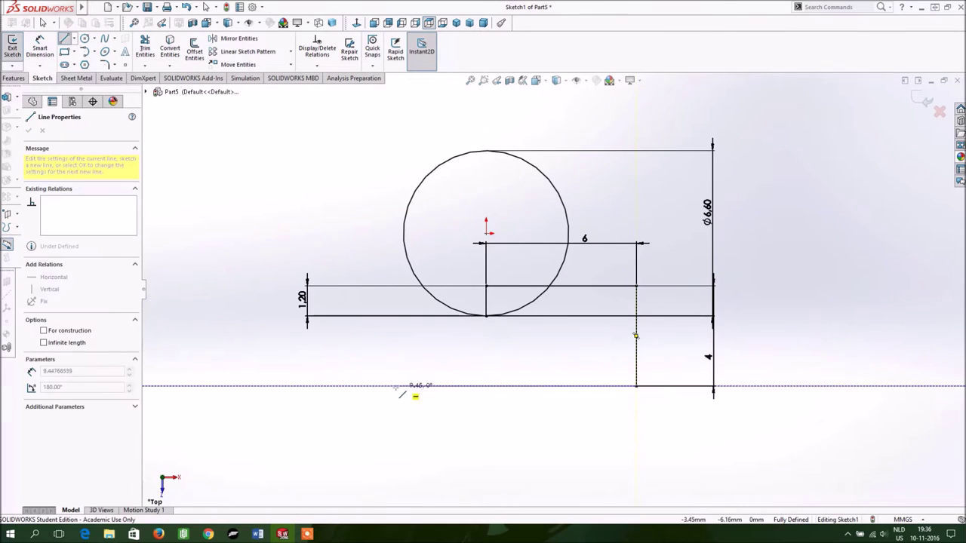
pyautogui.click(308, 387)
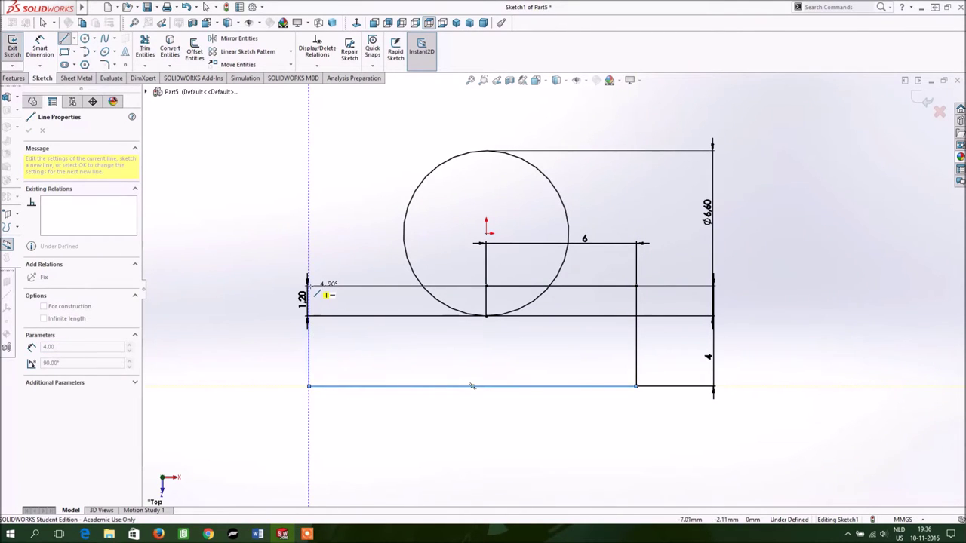
pyautogui.click(309, 286)
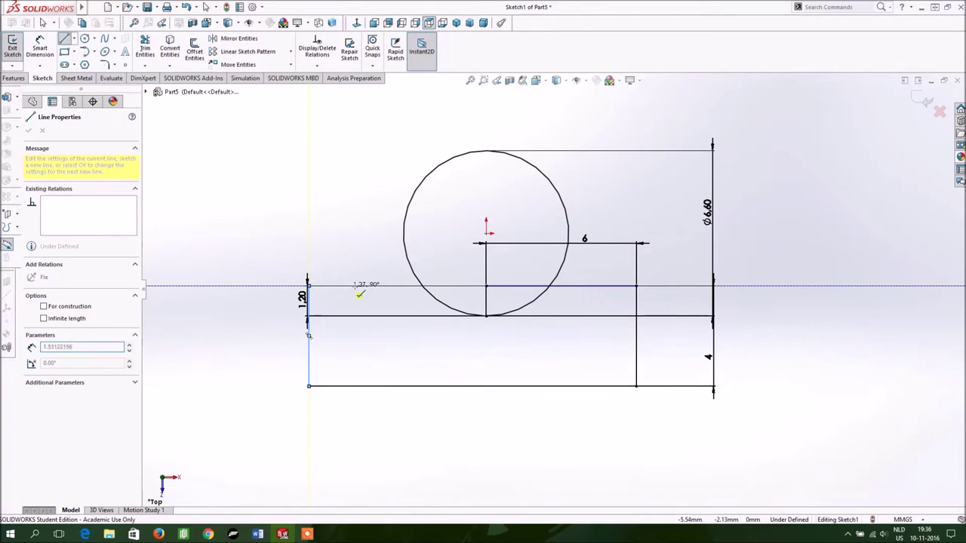
pyautogui.press('Escape')
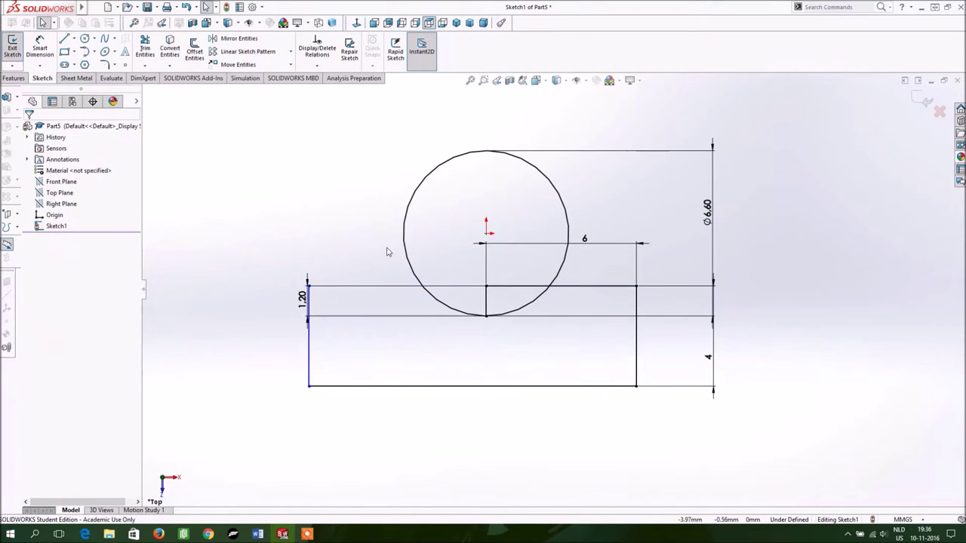
# Add a 6 dimension from the left side to the circle's centre, discarding over-defining dimensions.
pyautogui.click(361, 287)
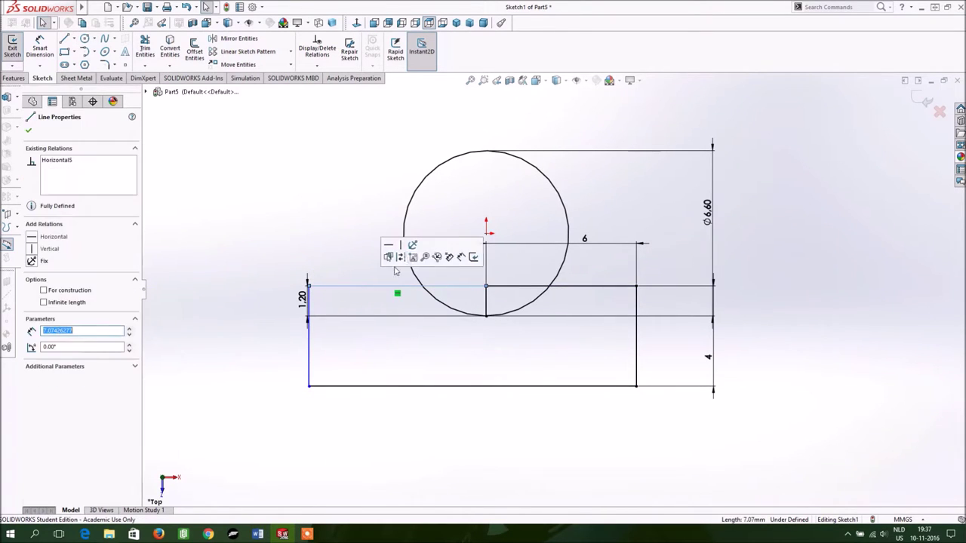
pyautogui.click(463, 256)
pyautogui.click(393, 231)
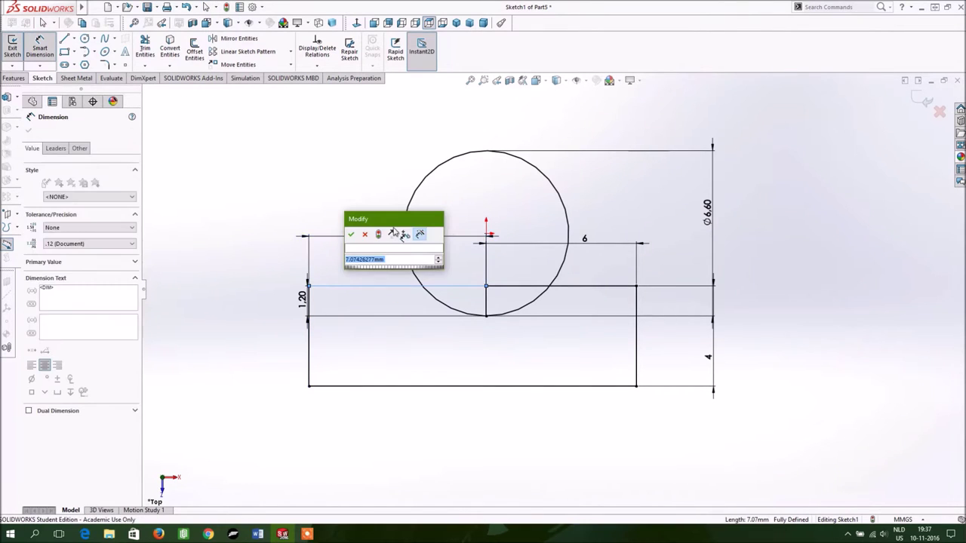
pyautogui.write('6')
pyautogui.press('Return')
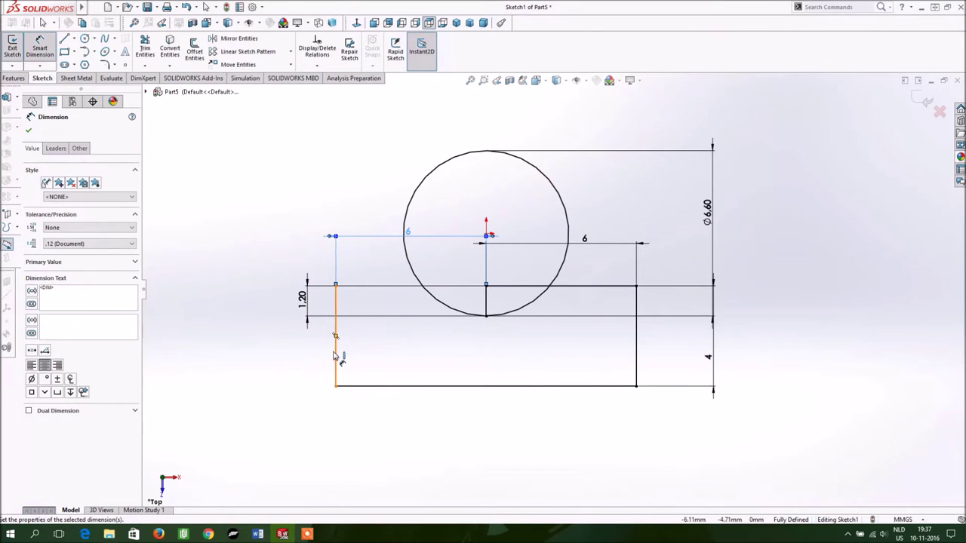
pyautogui.click(336, 357)
pyautogui.click(283, 353)
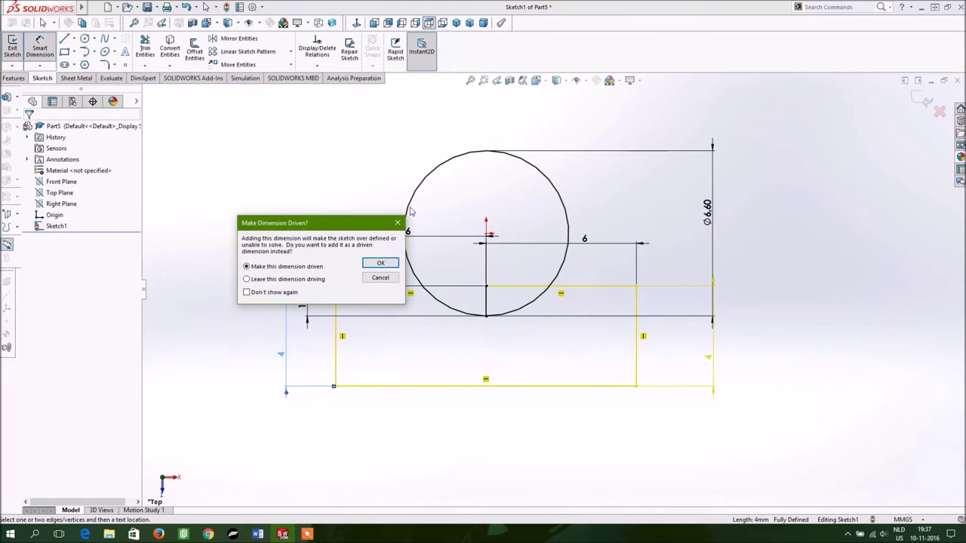
pyautogui.click(397, 223)
pyautogui.click(421, 386)
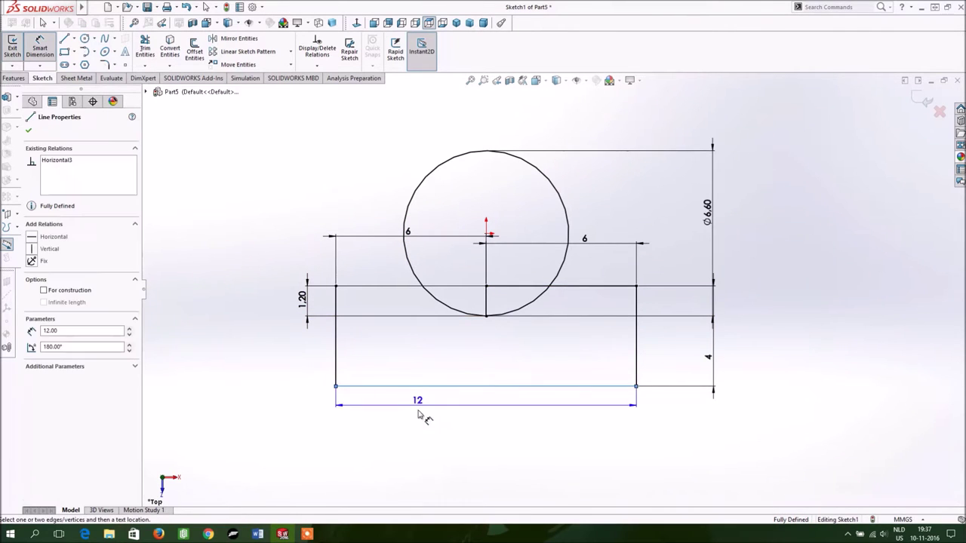
pyautogui.click(487, 434)
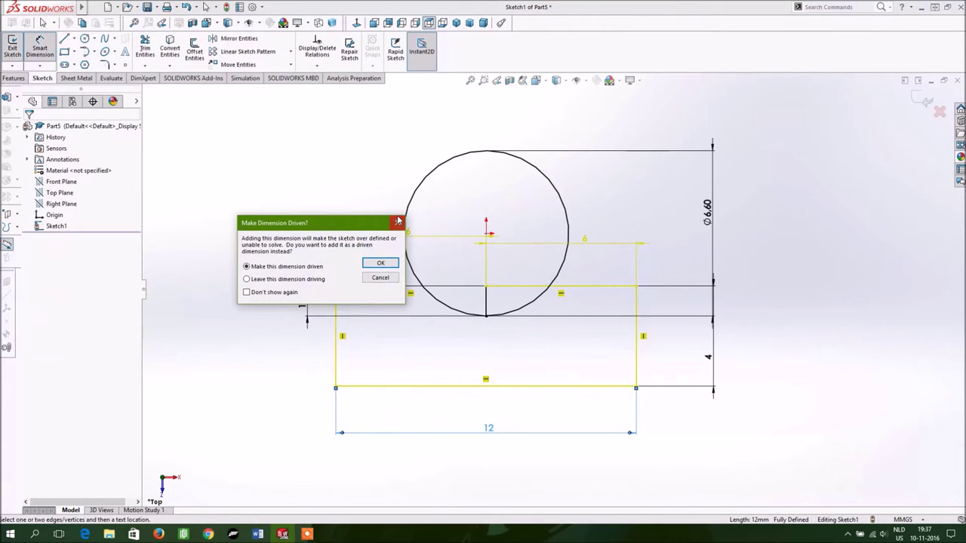
pyautogui.click(397, 222)
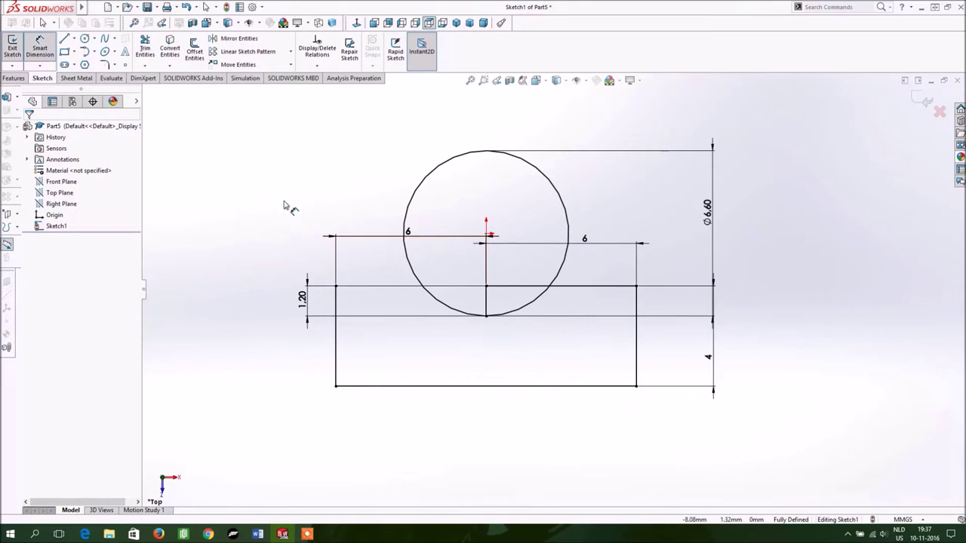
pyautogui.press('l')
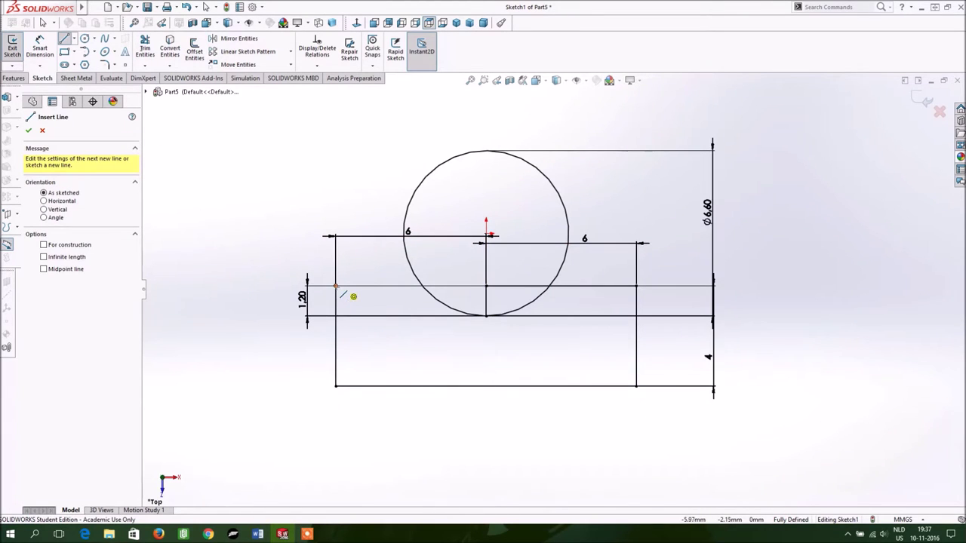
# Draw a line across the rectangle's top and delete both 6 dimensions and the 1.20 vertical line.
pyautogui.click(336, 286)
pyautogui.click(638, 287)
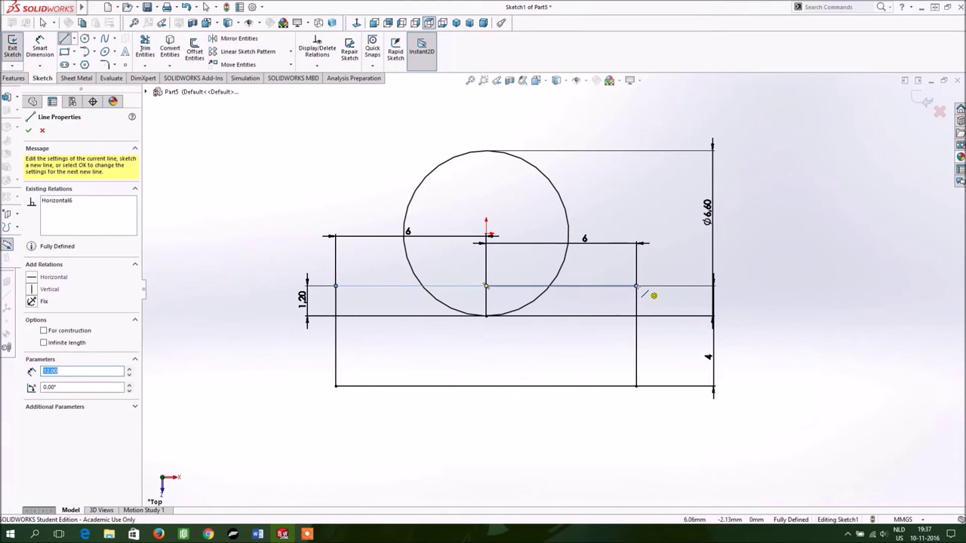
pyautogui.press('Escape')
pyautogui.click(432, 289)
pyautogui.press('Delete')
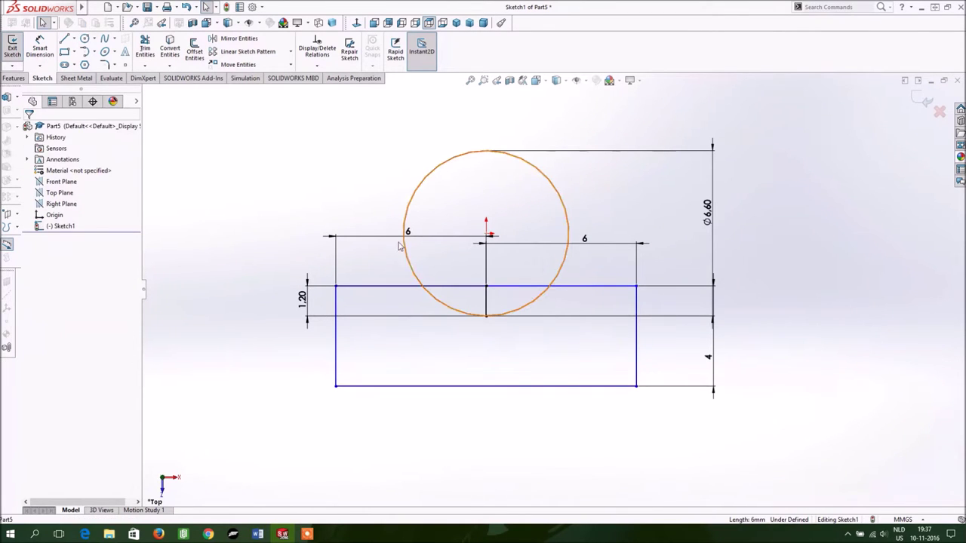
pyautogui.click(452, 236)
pyautogui.press('Delete')
pyautogui.click(545, 251)
pyautogui.press('Delete')
pyautogui.click(485, 301)
pyautogui.press('Delete')
# Trim the top edge and circle into an arc notch, then delete the 6.60 dimension.
pyautogui.click(146, 48)
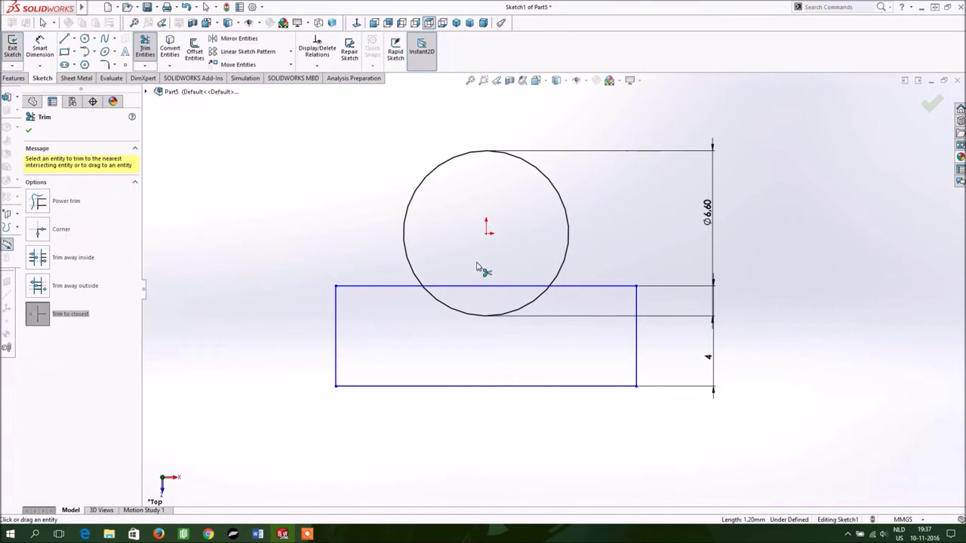
pyautogui.click(470, 287)
pyautogui.click(414, 202)
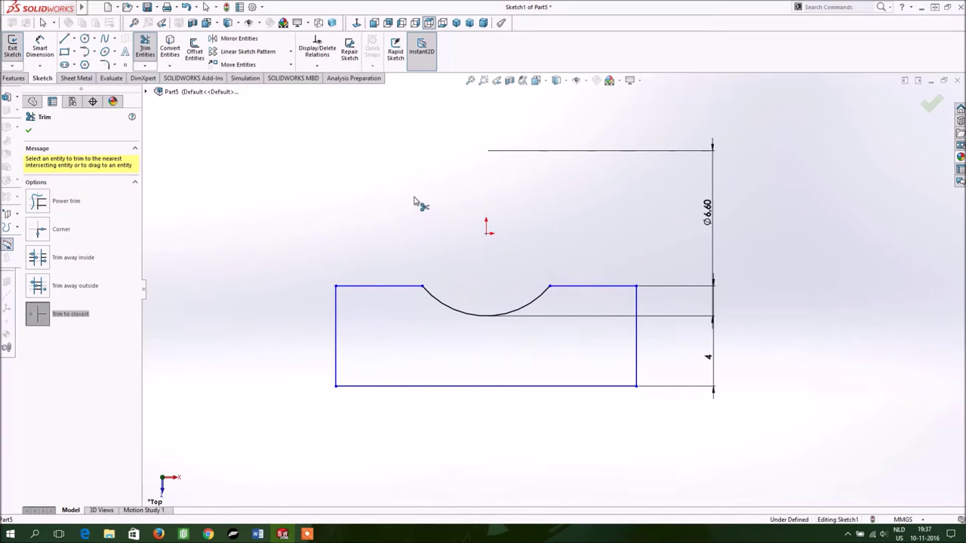
pyautogui.press('Escape')
pyautogui.click(657, 151)
pyautogui.press('Delete')
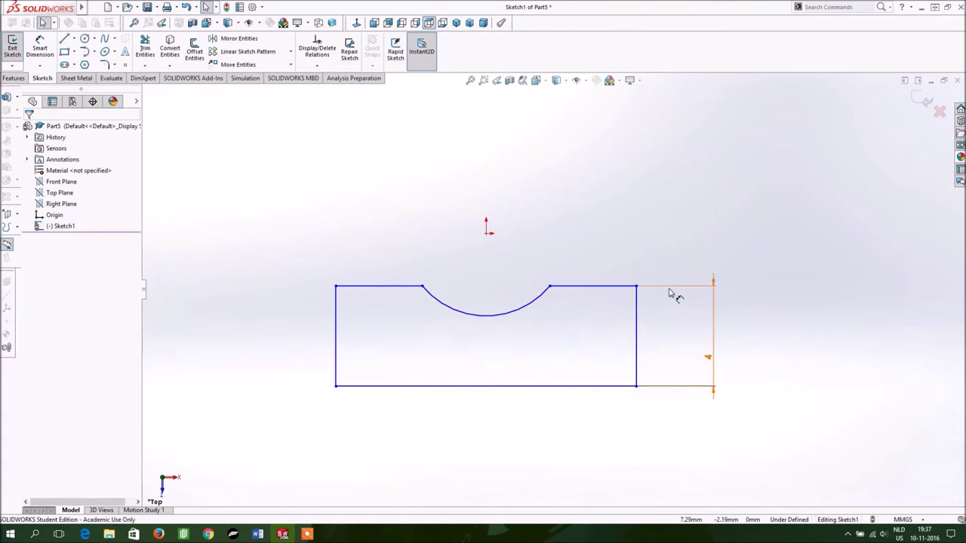
# Exit Sketch1 and view the notched profile in isometric orientation.
pyautogui.click(13, 48)
pyautogui.press('z')
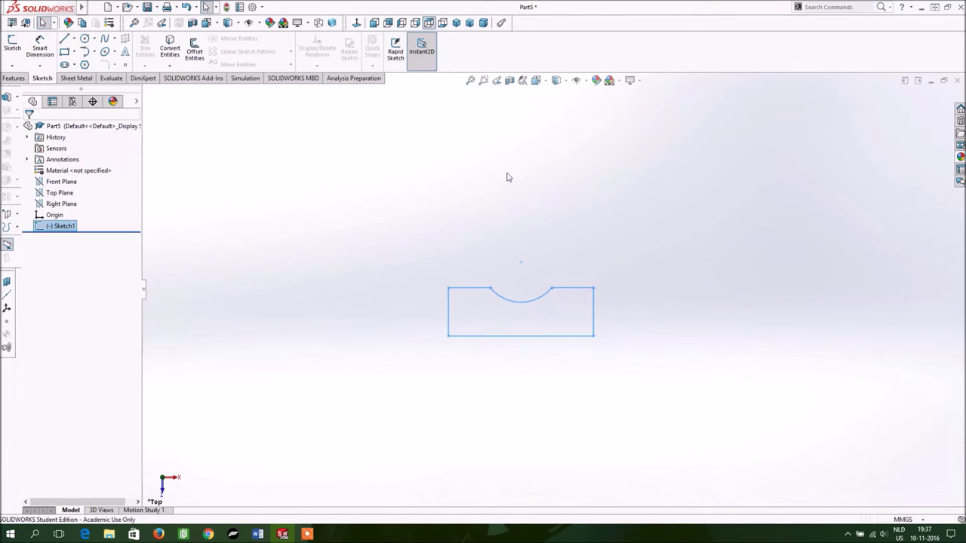
pyautogui.click(13, 46)
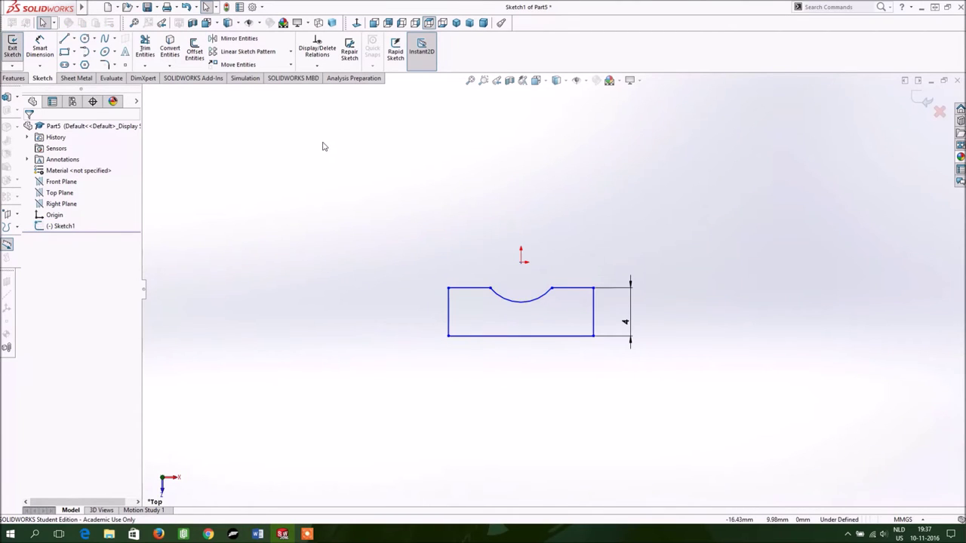
pyautogui.hotkey('ctrl', 'b')
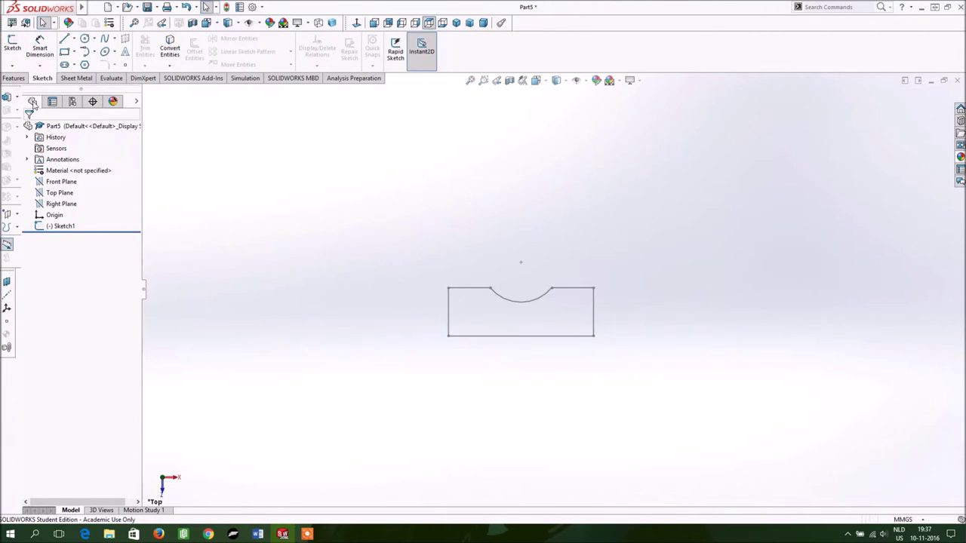
pyautogui.click(21, 81)
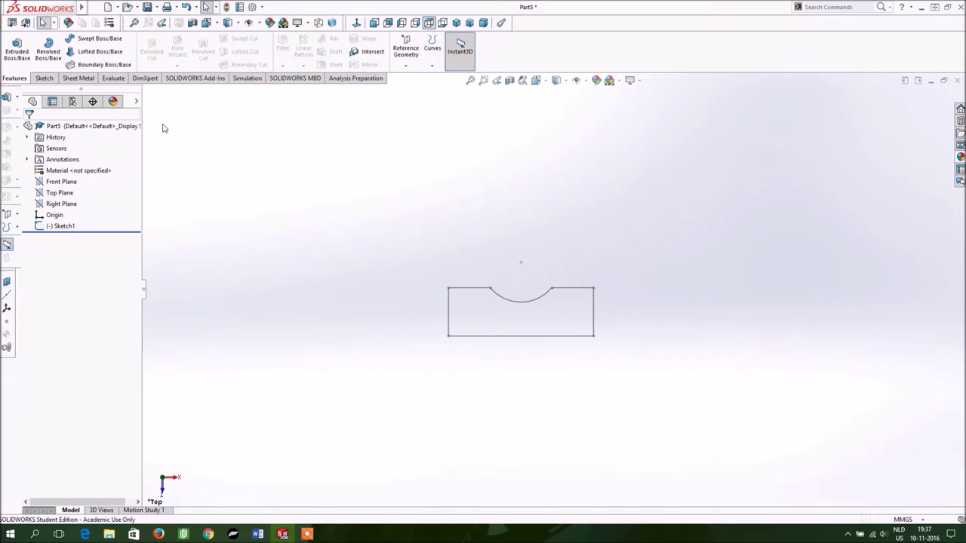
pyautogui.click(43, 78)
pyautogui.click(536, 80)
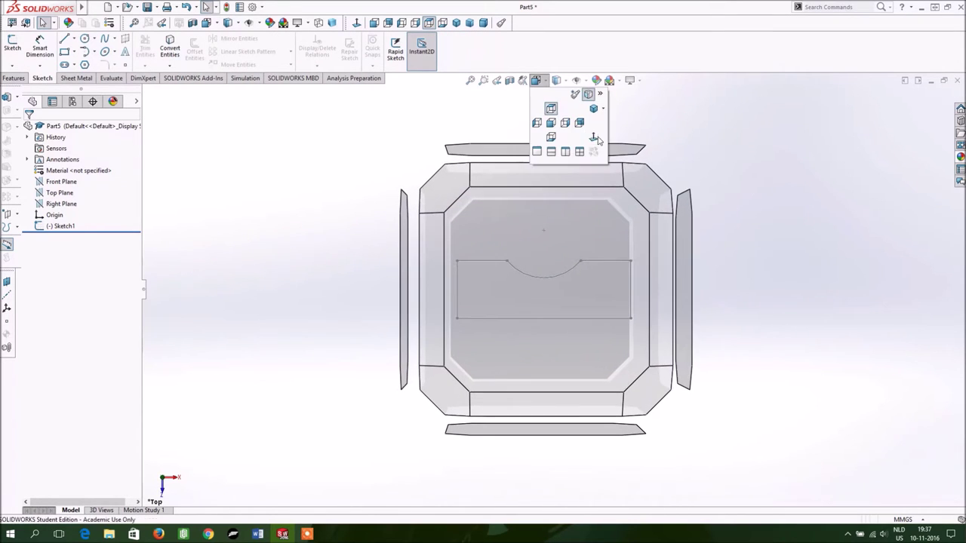
pyautogui.click(579, 93)
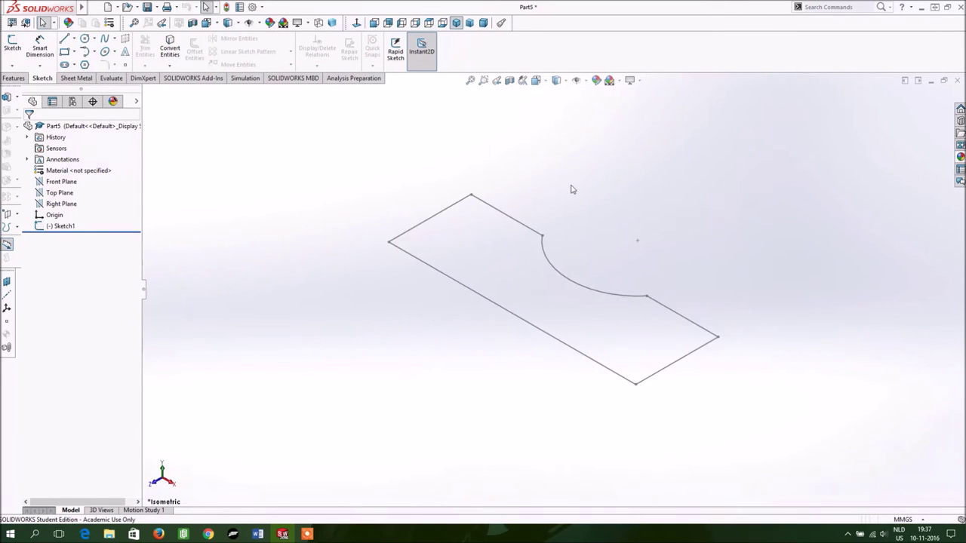
# Start a sketch on the Right Plane and draw a circle centred on the origin.
pyautogui.click(17, 44)
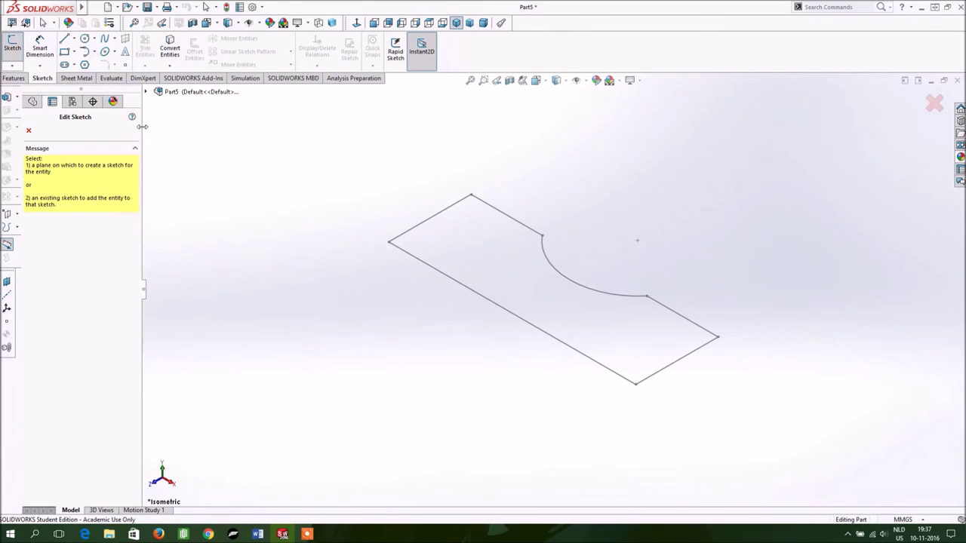
pyautogui.click(148, 92)
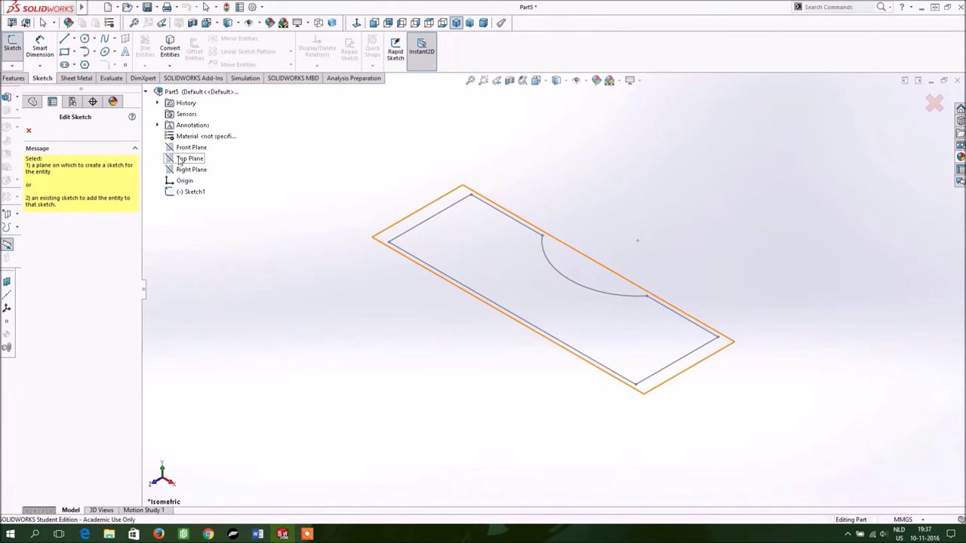
pyautogui.click(181, 170)
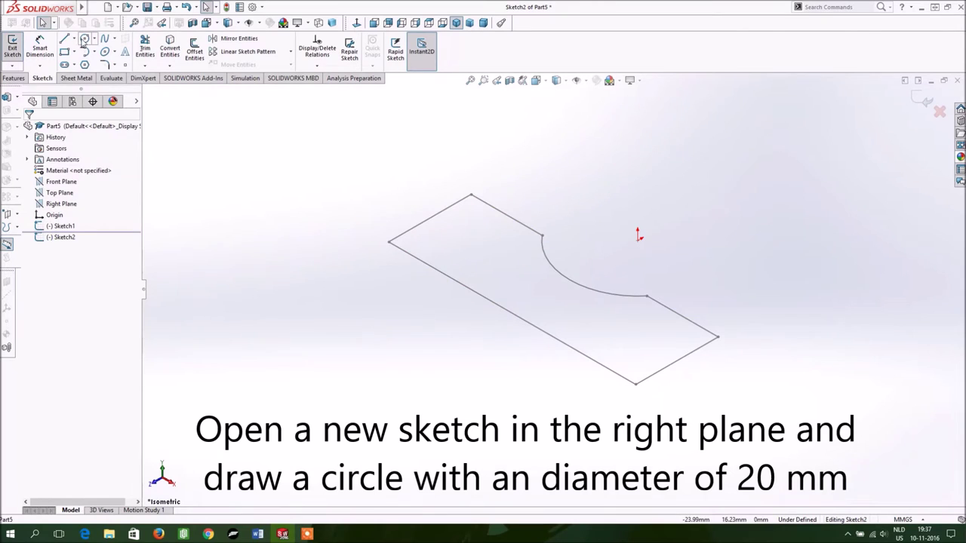
pyautogui.click(84, 38)
pyautogui.moveTo(639, 240); pyautogui.dragTo(481, 314)
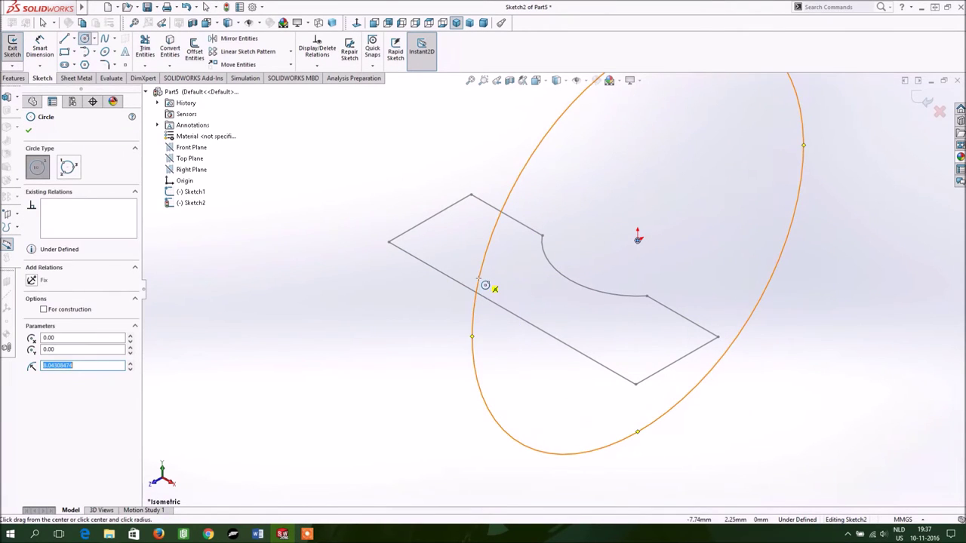
pyautogui.press('Escape')
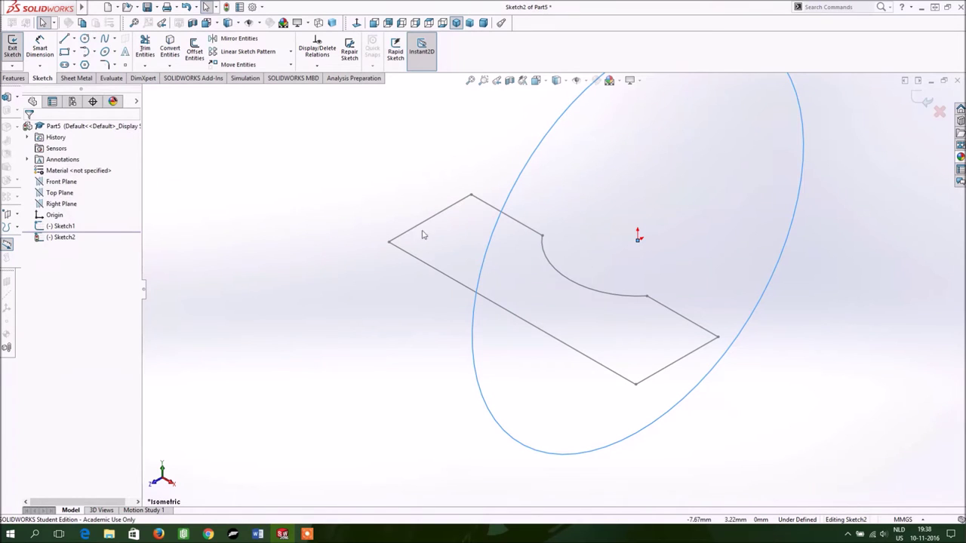
# Dimension the circle's diameter to 20 mm and exit the sketch.
pyautogui.click(40, 47)
pyautogui.click(498, 207)
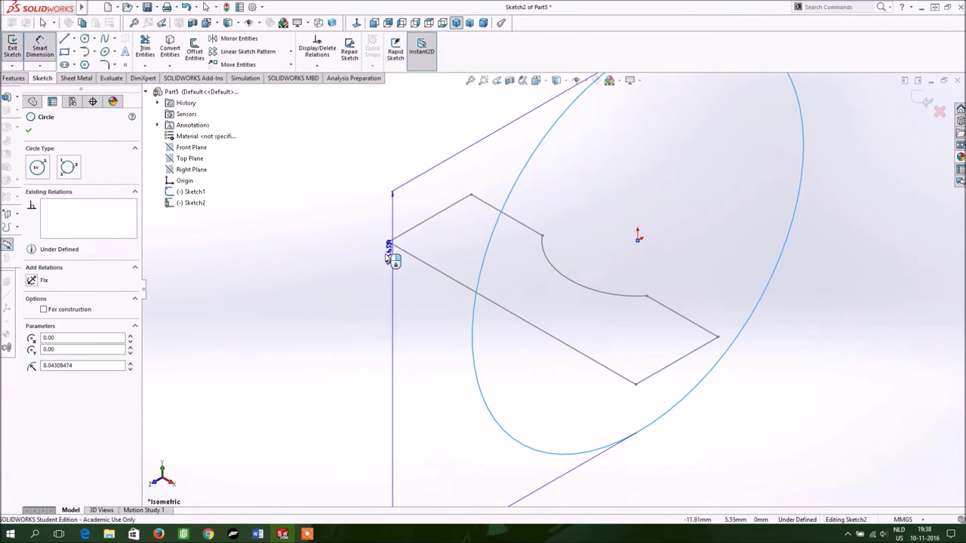
pyautogui.click(381, 260)
pyautogui.write('60')
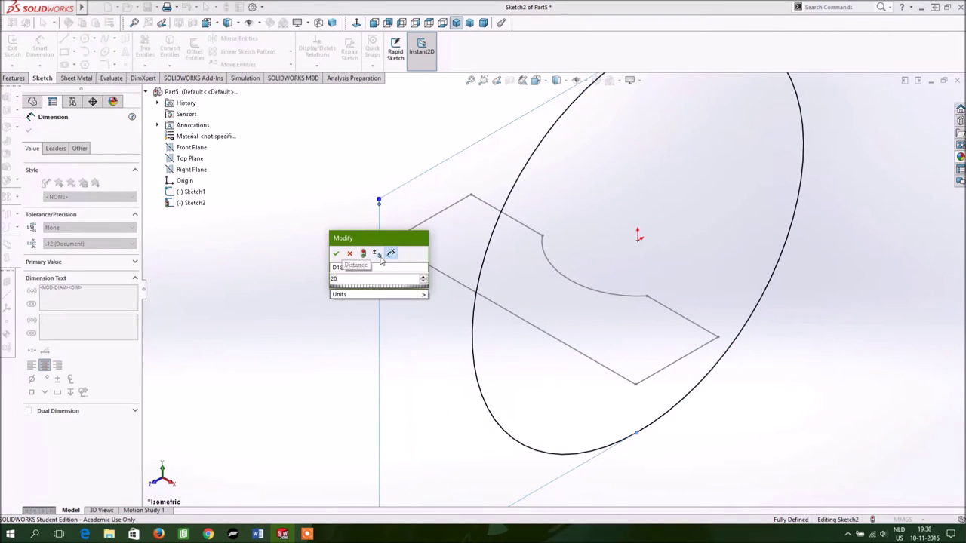
pyautogui.press('Return')
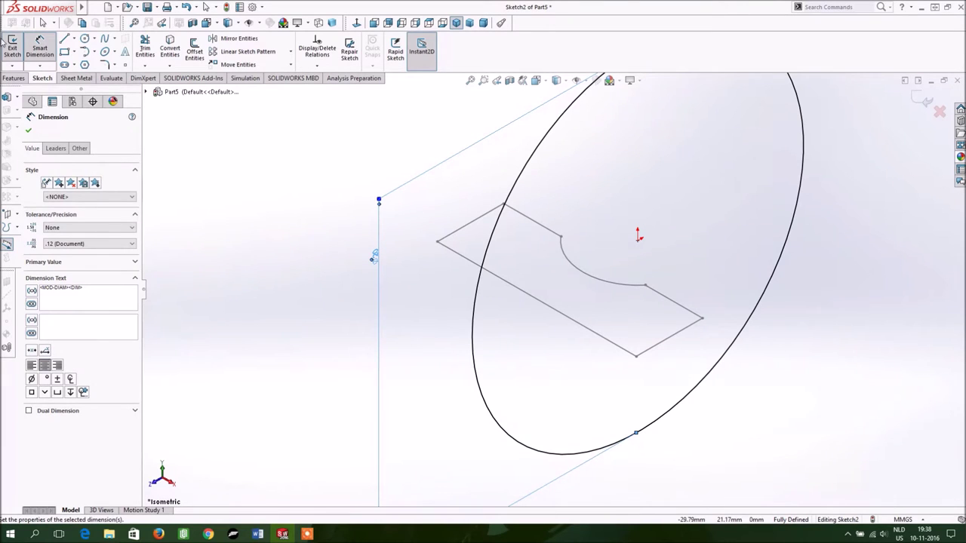
pyautogui.click(12, 45)
pyautogui.click(57, 225)
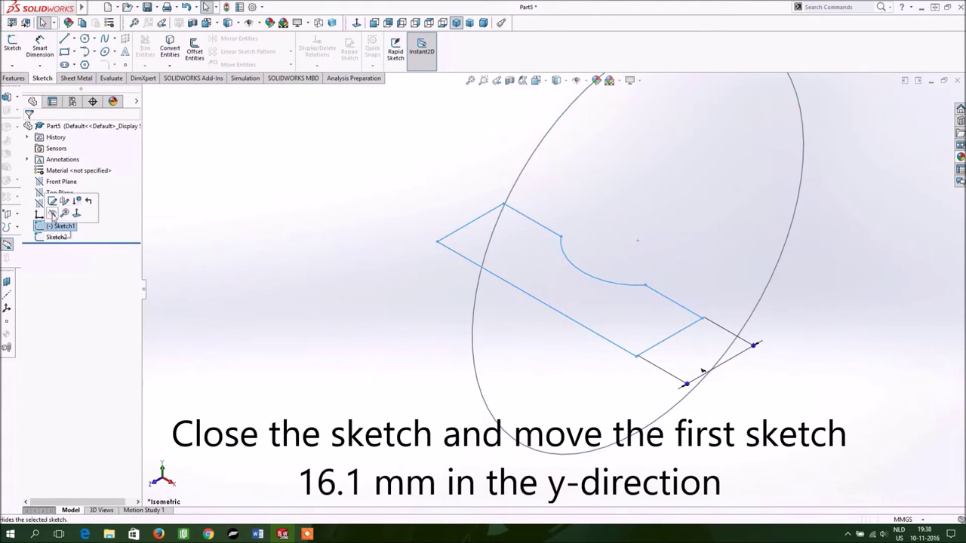
# Edit Sketch1 and move the whole grooved profile 16.1 mm in Y with Move Entities.
pyautogui.click(53, 201)
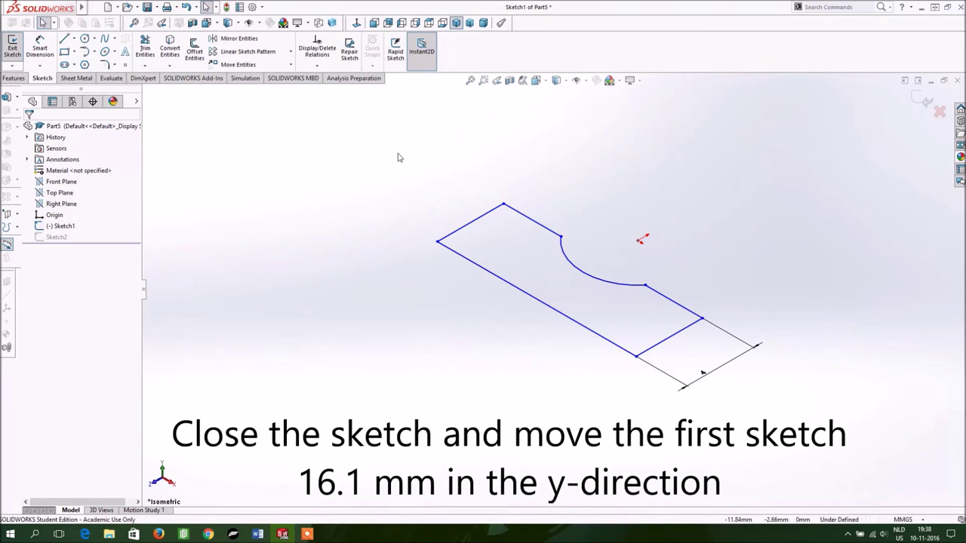
pyautogui.moveTo(398, 158); pyautogui.dragTo(693, 387)
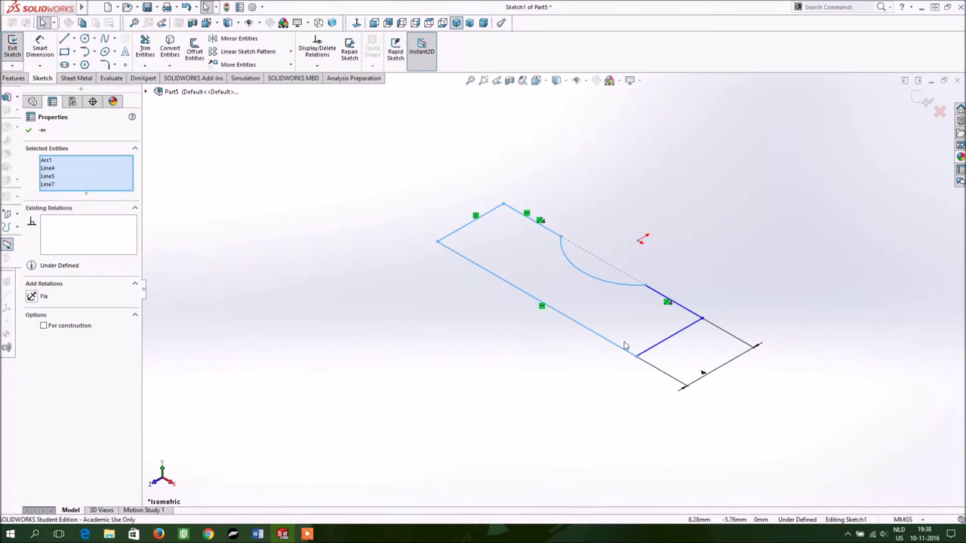
pyautogui.click(657, 297)
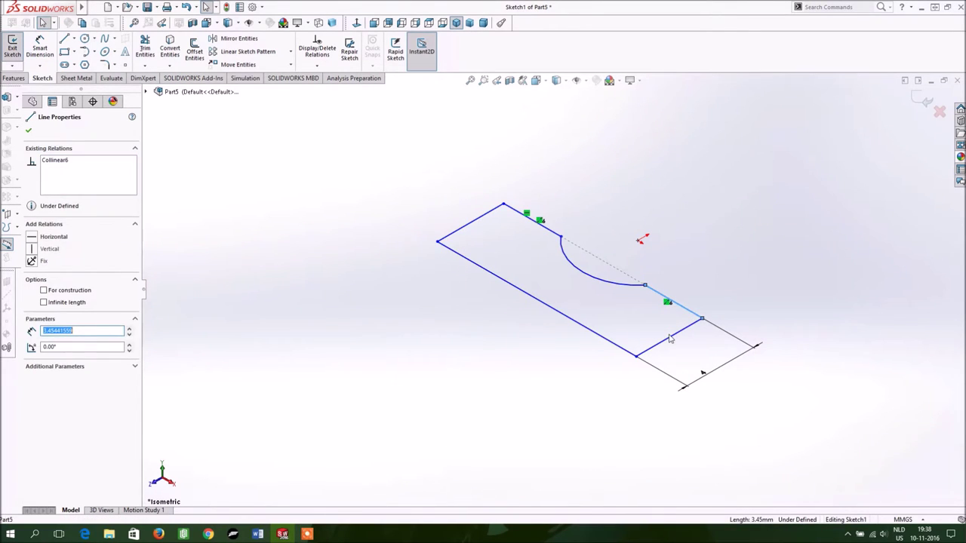
pyautogui.click(580, 273)
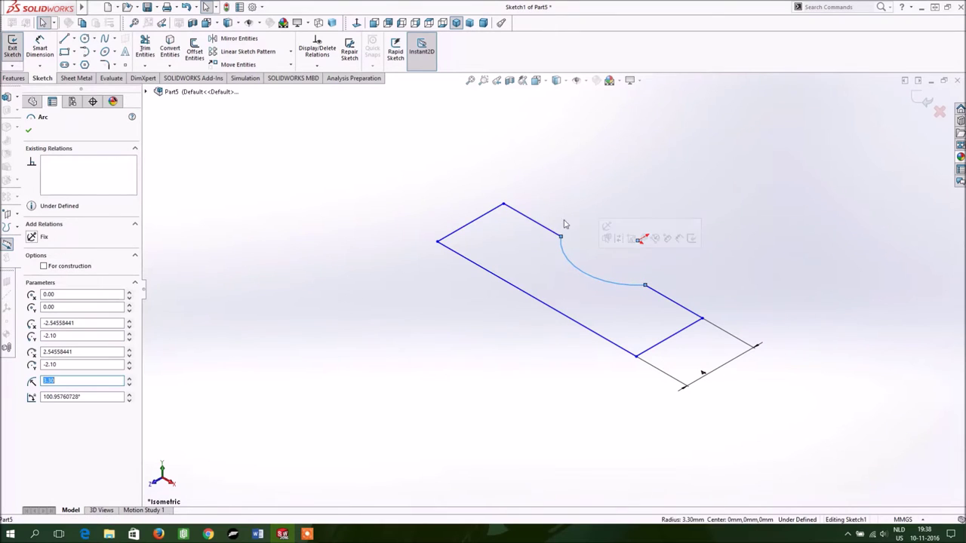
pyautogui.click(570, 216)
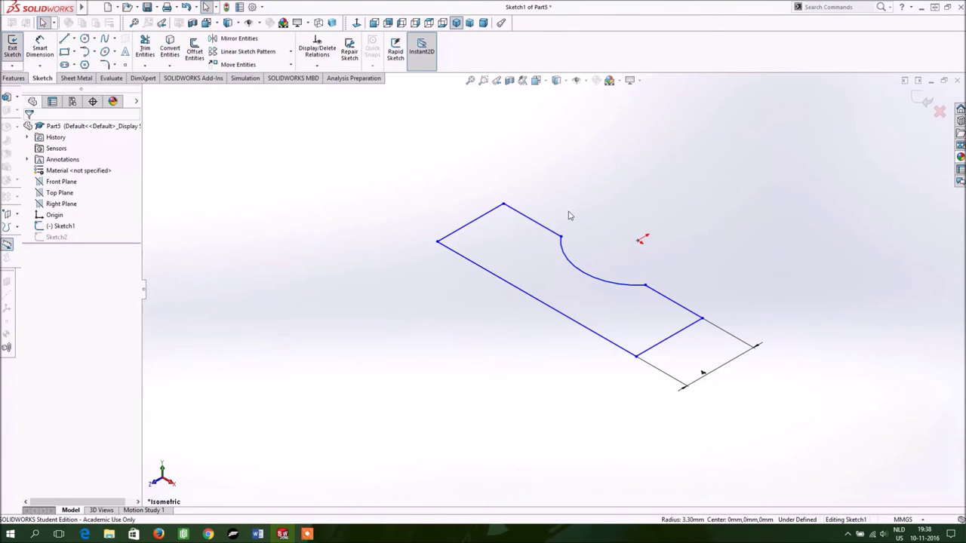
pyautogui.click(238, 65)
pyautogui.moveTo(329, 111); pyautogui.dragTo(770, 382)
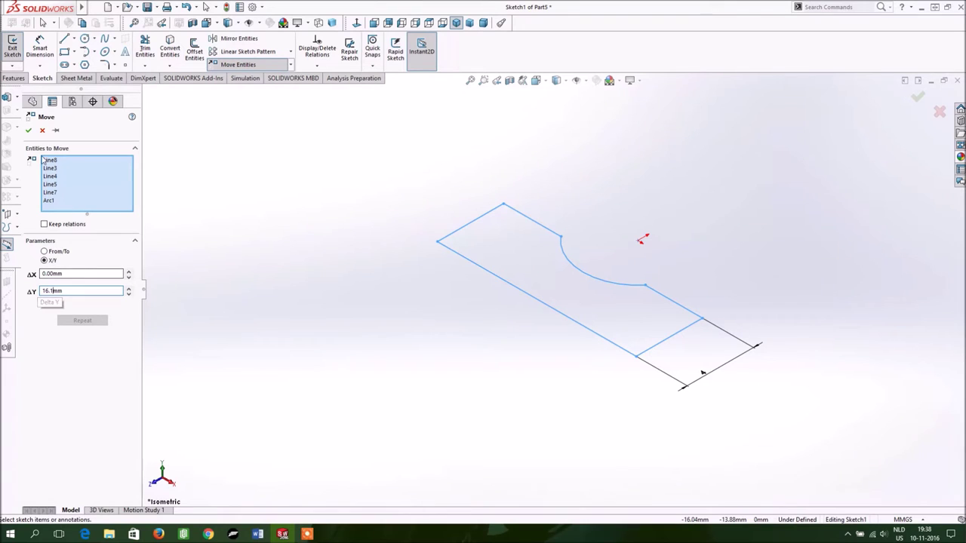
pyautogui.click(29, 130)
pyautogui.click(12, 47)
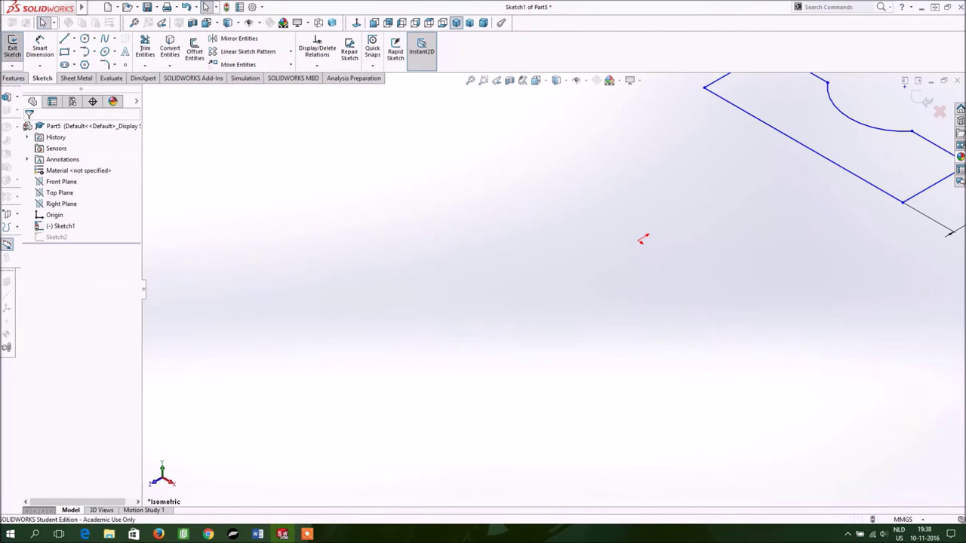
# Create a swept boss with Sketch1 as profile and Sketch2's circle as path.
pyautogui.scroll(3, 771, 241)
pyautogui.scroll(1, 551, 289)
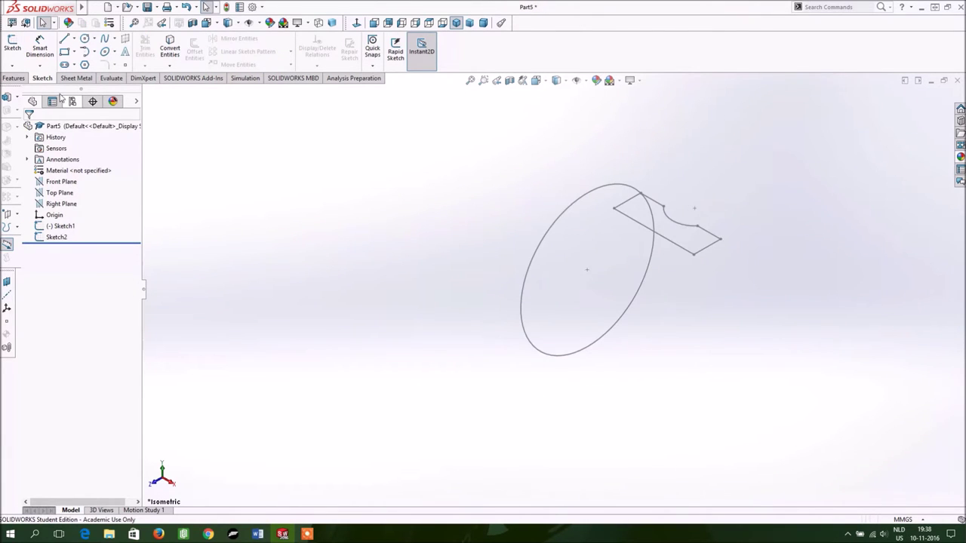
pyautogui.click(13, 78)
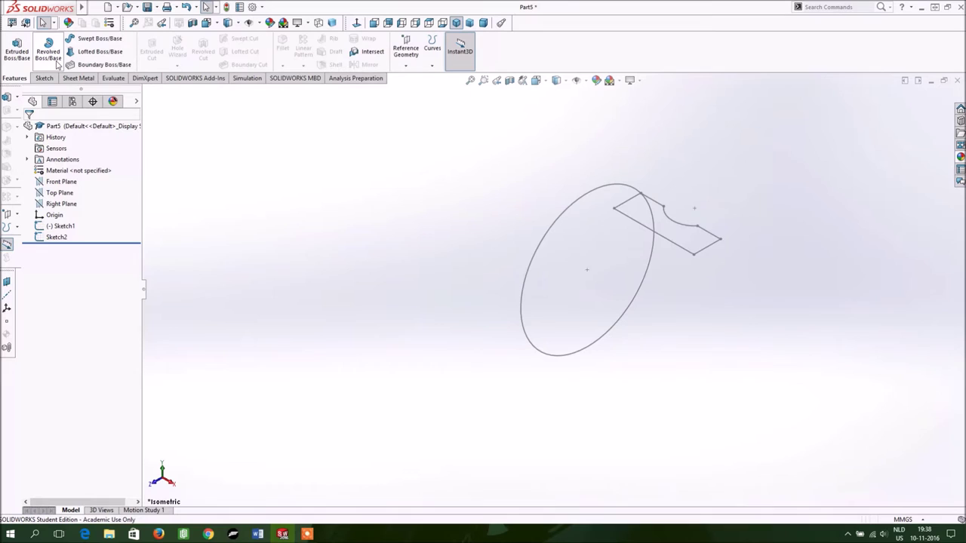
pyautogui.click(90, 39)
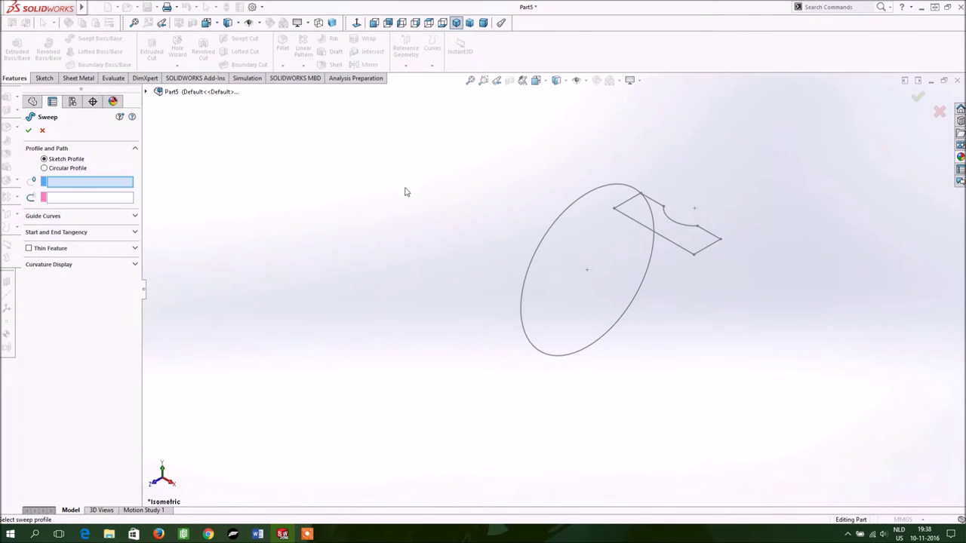
pyautogui.click(668, 220)
pyautogui.click(620, 187)
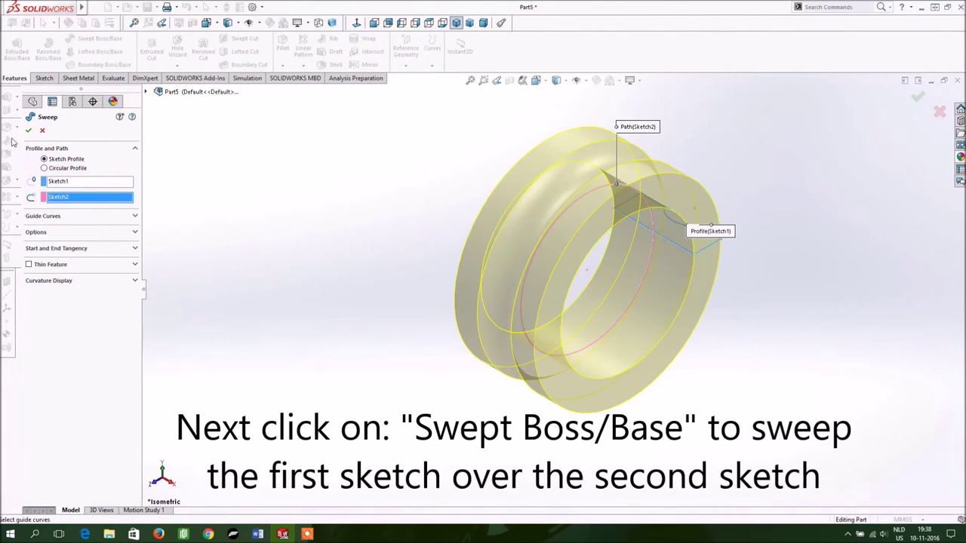
pyautogui.click(28, 132)
pyautogui.moveTo(375, 205)
pyautogui.mouseDown(button='middle')
pyautogui.moveTo(330, 141)
pyautogui.moveTo(317, 149)
pyautogui.moveTo(320, 168)
pyautogui.mouseUp(button='middle')
pyautogui.press('Escape')
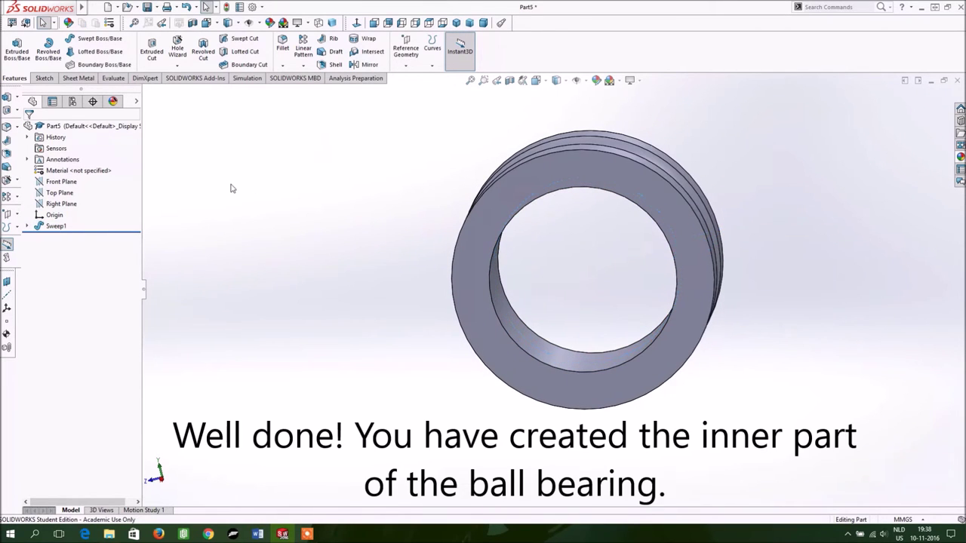
# Measure the ring's inner edge to confirm a 20 mm diameter, then open Save As.
pyautogui.click(44, 78)
pyautogui.click(40, 47)
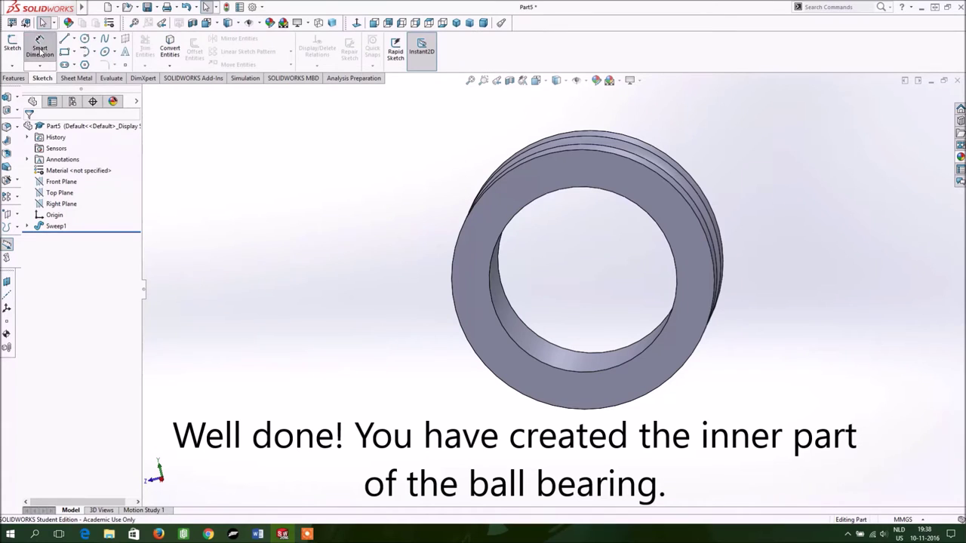
pyautogui.click(585, 193)
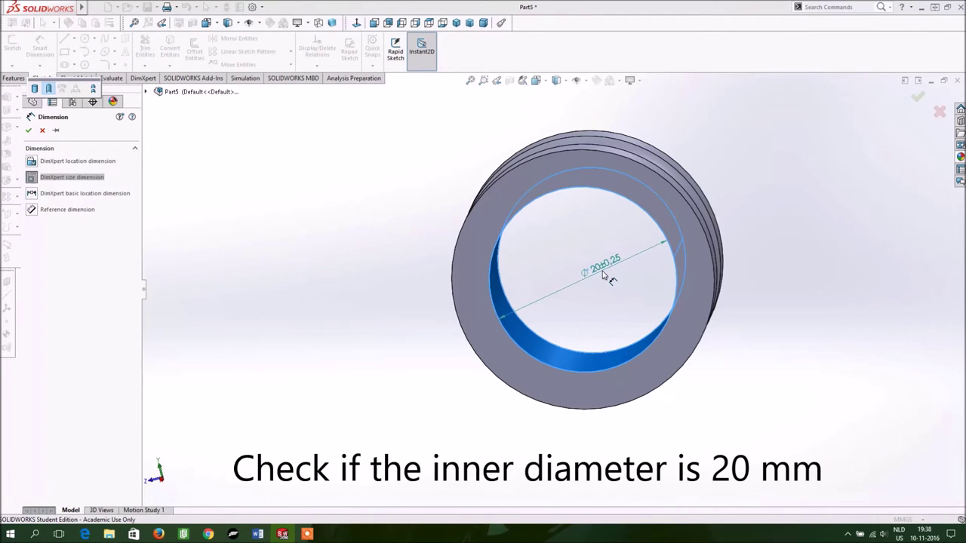
pyautogui.press('Escape')
pyautogui.moveTo(446, 244)
pyautogui.mouseDown(button='middle')
pyautogui.moveTo(324, 217)
pyautogui.moveTo(253, 120)
pyautogui.mouseUp(button='middle')
pyautogui.click(146, 7)
pyautogui.write('Inner_part')
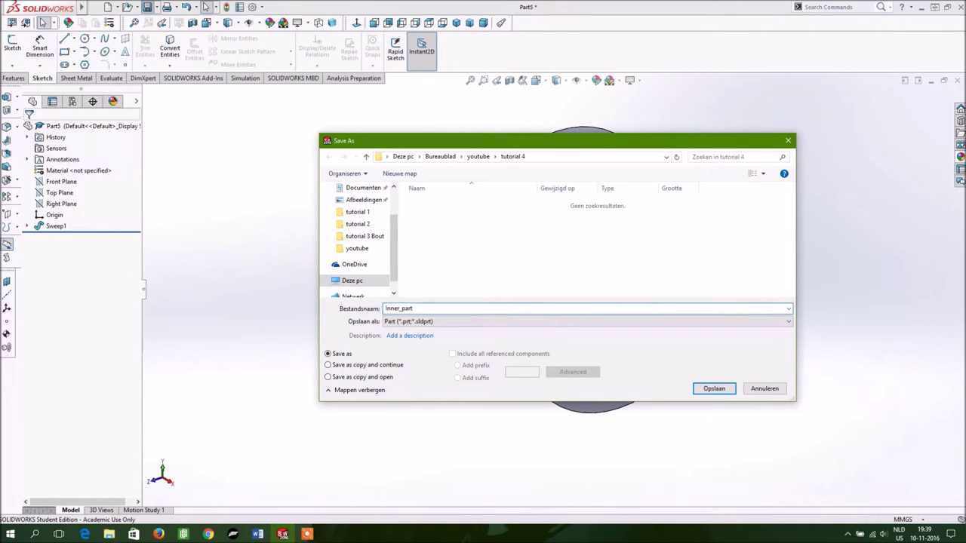
# Save the ring as Inner_part and create new Part6 with a Top Plane sketch.
pyautogui.click(714, 389)
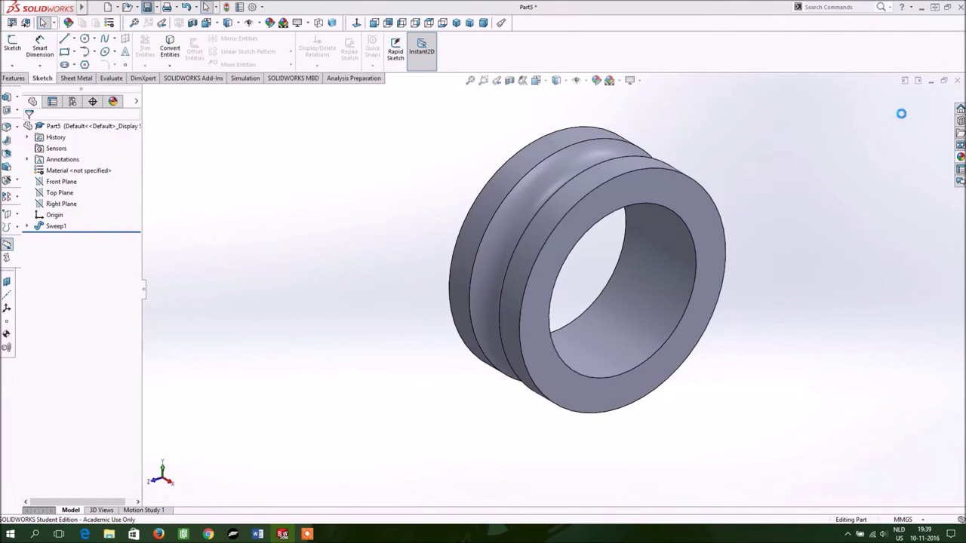
pyautogui.click(934, 83)
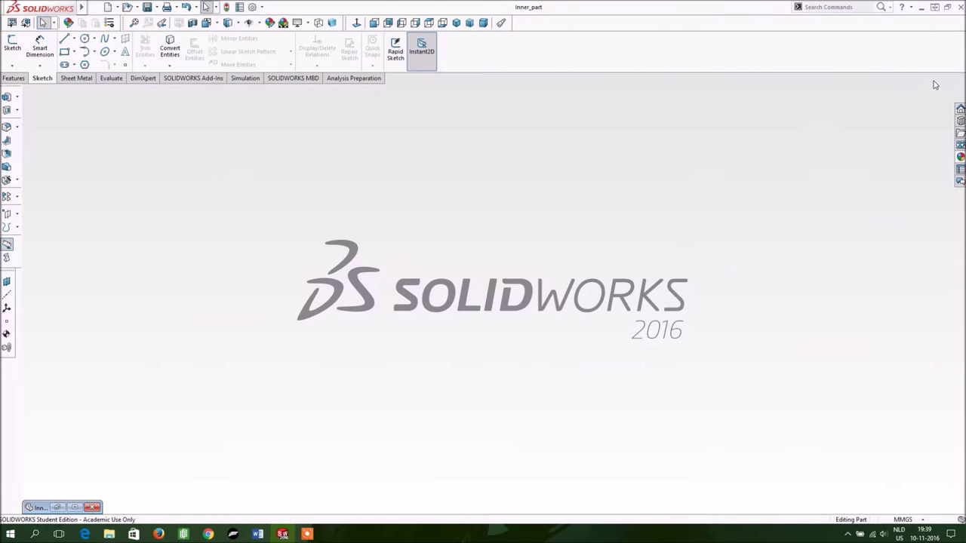
pyautogui.click(107, 7)
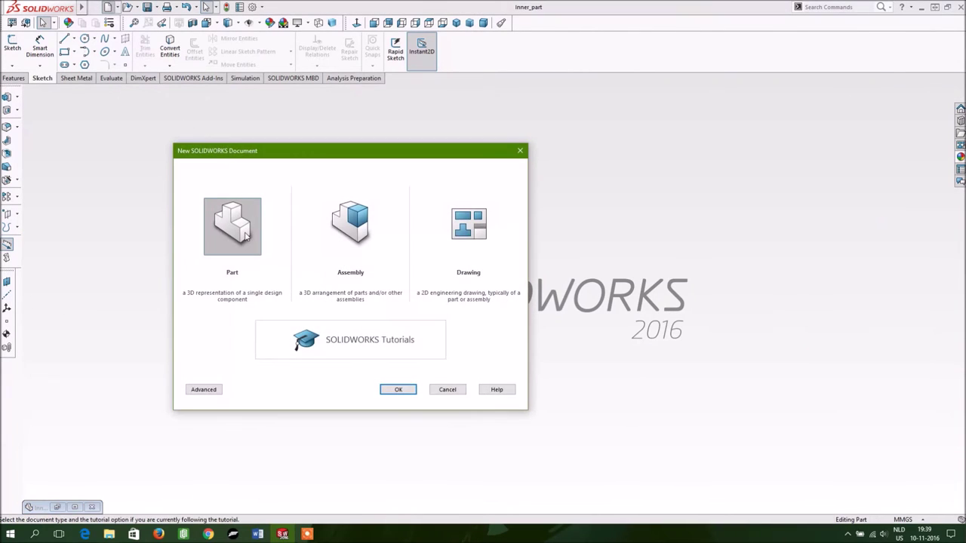
pyautogui.click(396, 386)
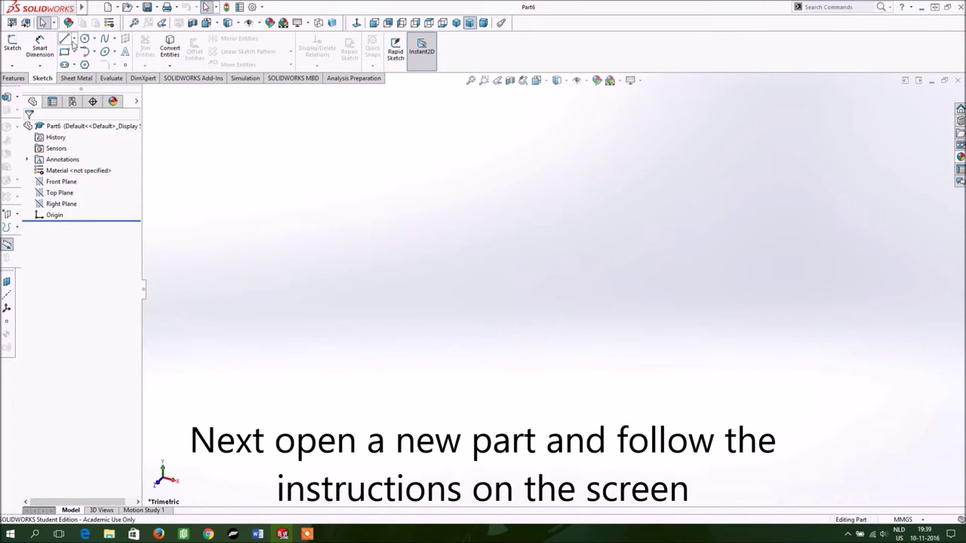
pyautogui.click(12, 43)
pyautogui.click(437, 301)
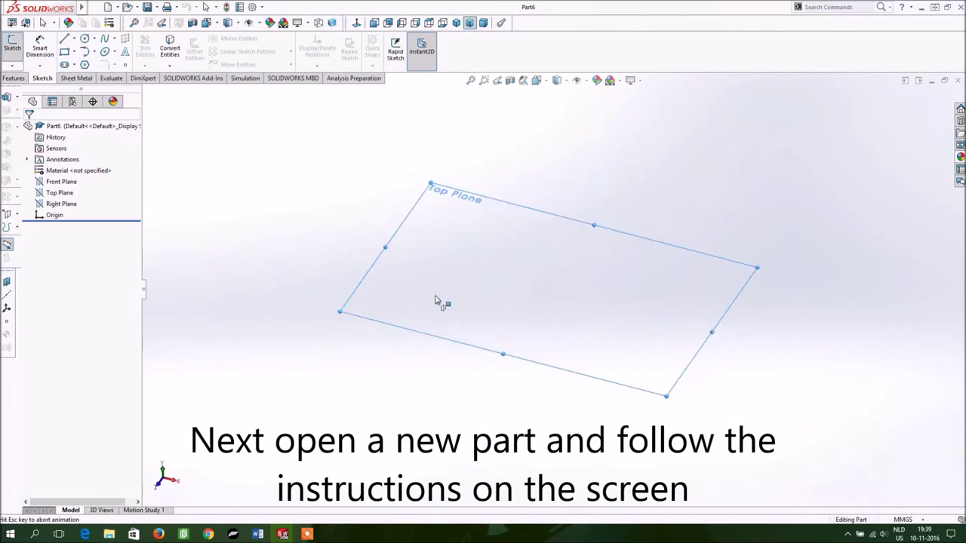
# Draw a circle centred on the origin and dimension its diameter to 6.60.
pyautogui.click(85, 40)
pyautogui.moveTo(578, 287); pyautogui.dragTo(608, 277)
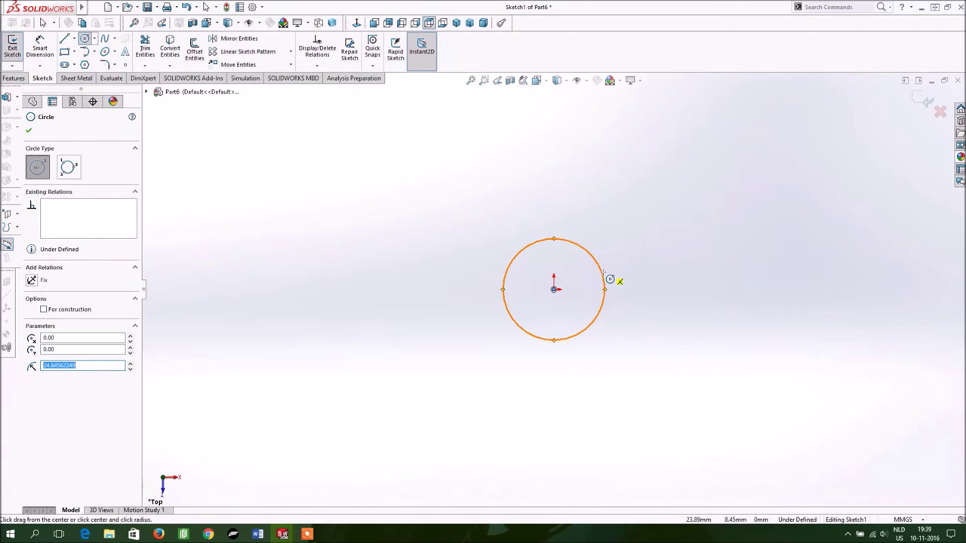
pyautogui.rightClick(574, 246)
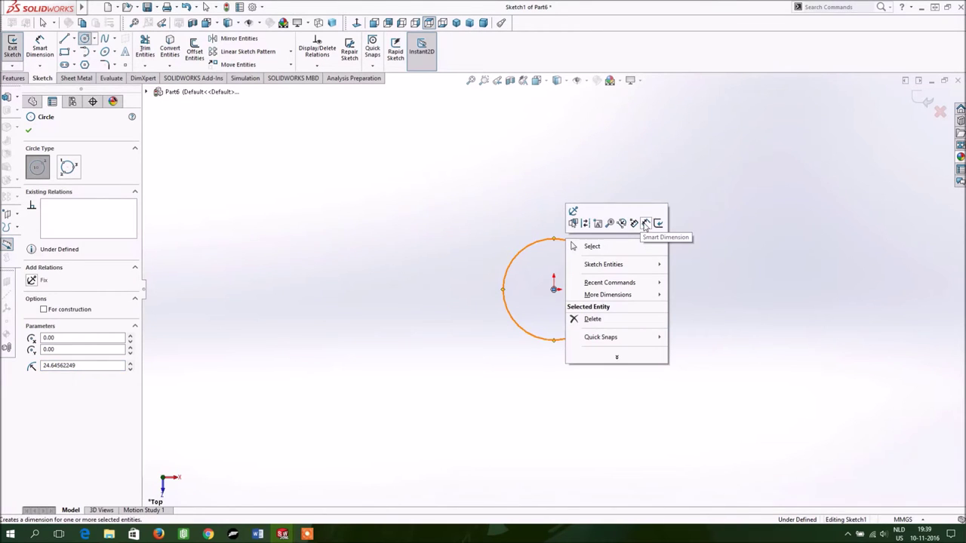
pyautogui.click(645, 224)
pyautogui.click(607, 276)
pyautogui.click(657, 273)
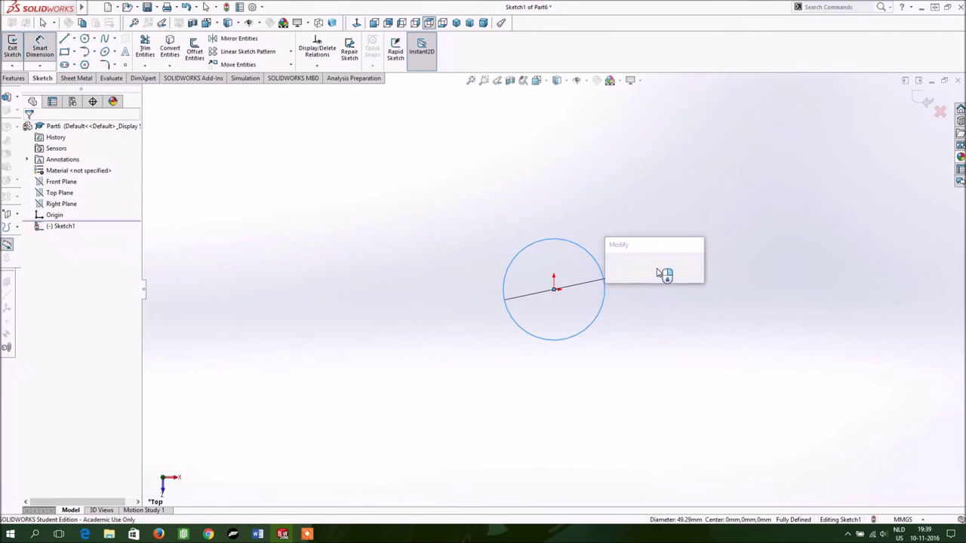
pyautogui.write('60')
pyautogui.press('Return')
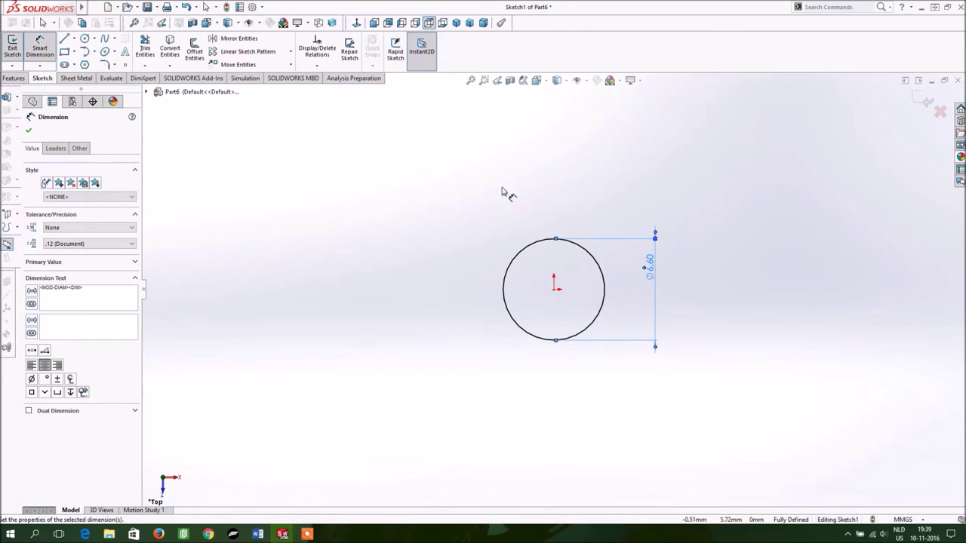
# Draw a line chain from the circle's top point: short vertical, horizontal left, then vertical up.
pyautogui.click(65, 38)
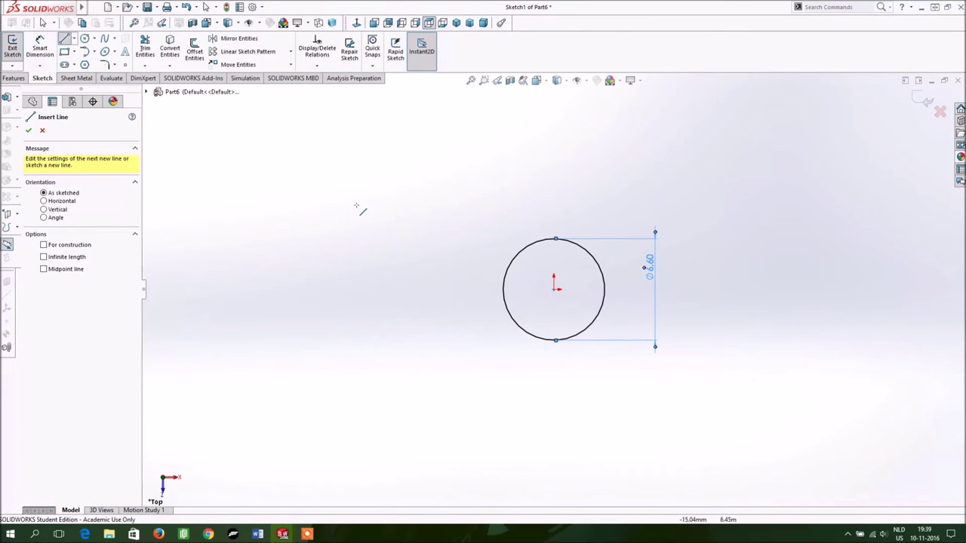
pyautogui.click(555, 239)
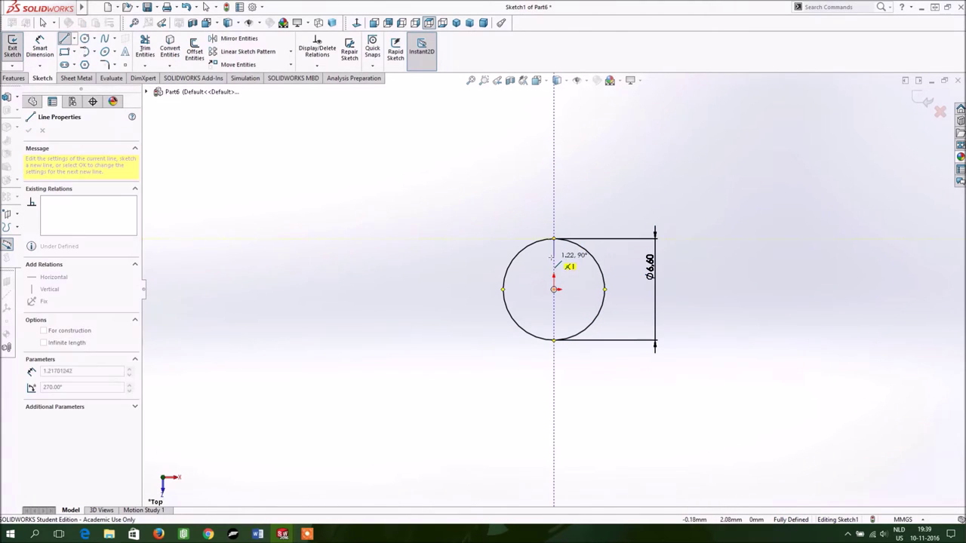
pyautogui.click(555, 261)
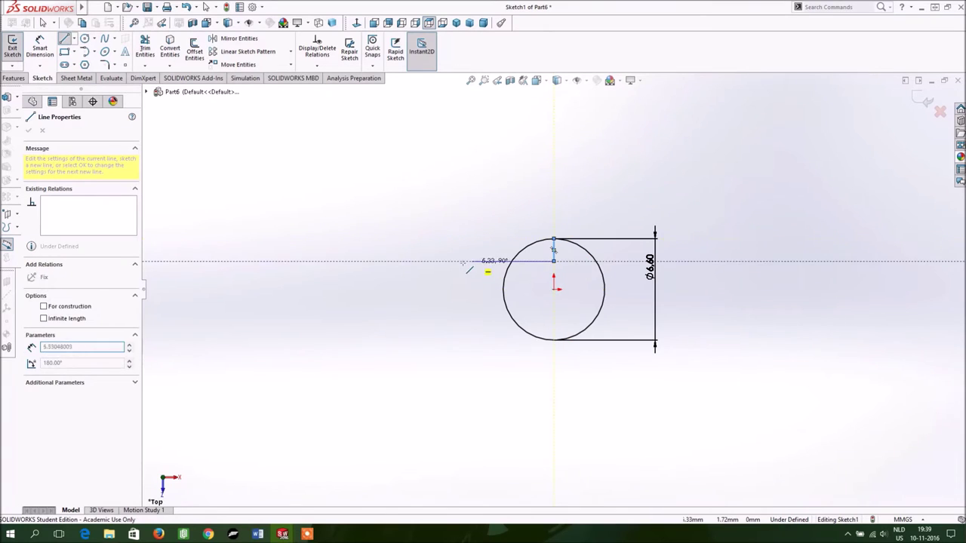
pyautogui.click(429, 261)
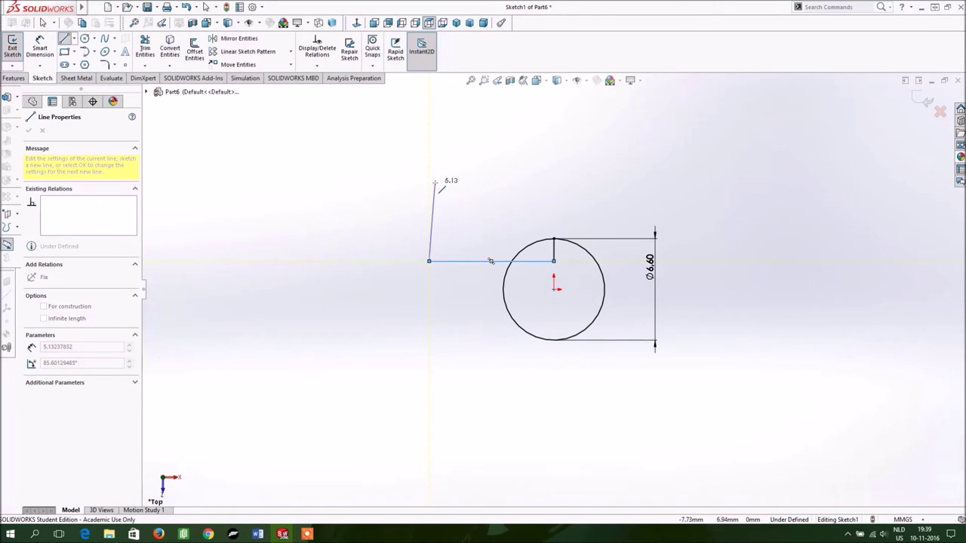
pyautogui.click(429, 177)
pyautogui.press('Escape')
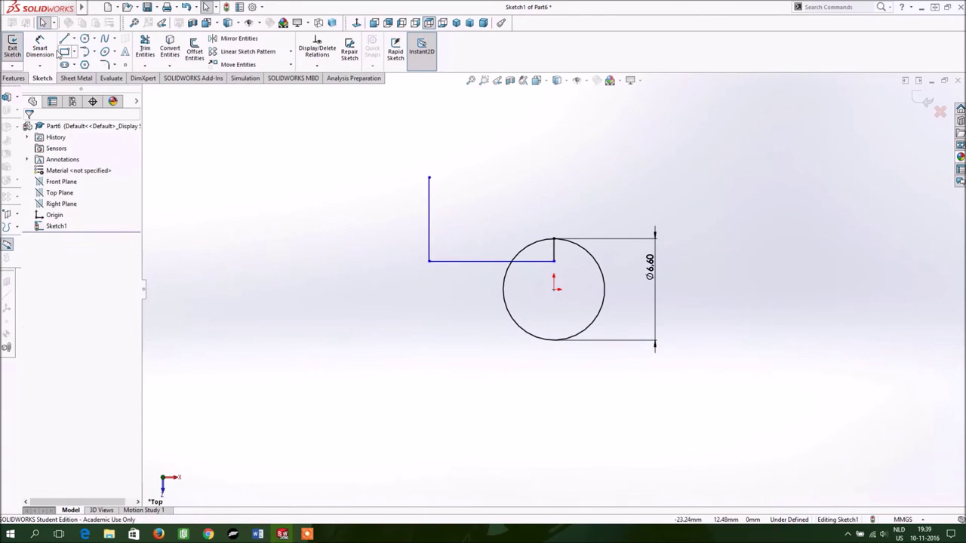
# Dimension the three lines: short vertical 1.20, horizontal 6, tall vertical 4.
pyautogui.click(39, 47)
pyautogui.click(555, 249)
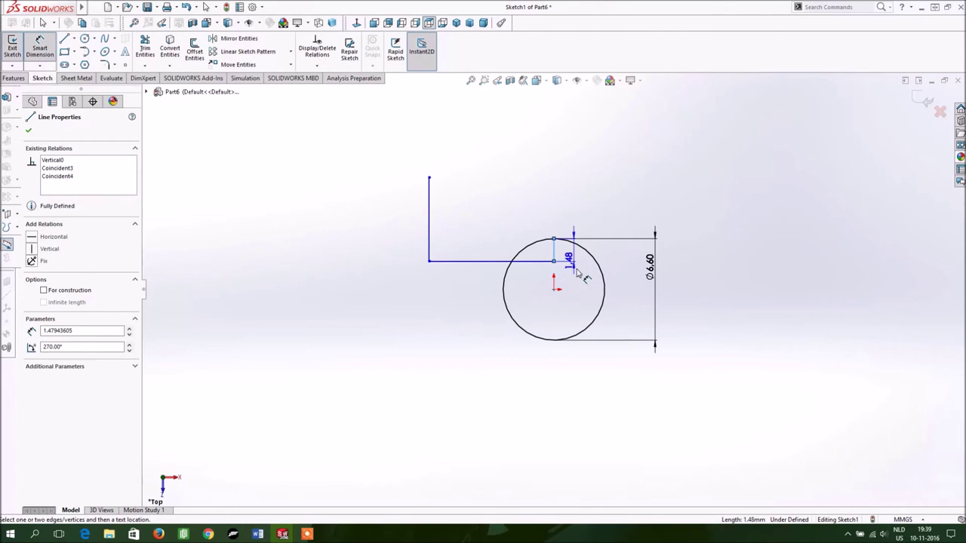
pyautogui.click(582, 288)
pyautogui.write('1.2')
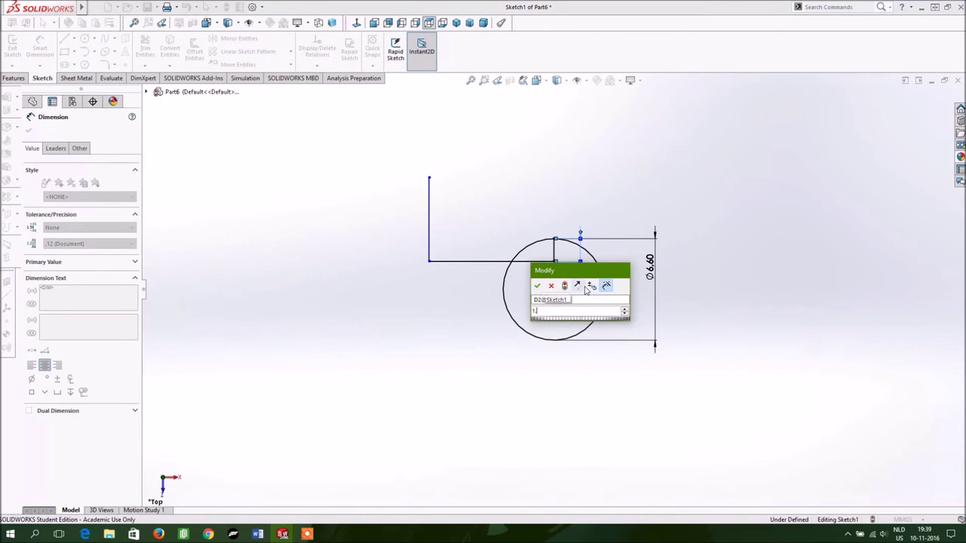
pyautogui.press('Return')
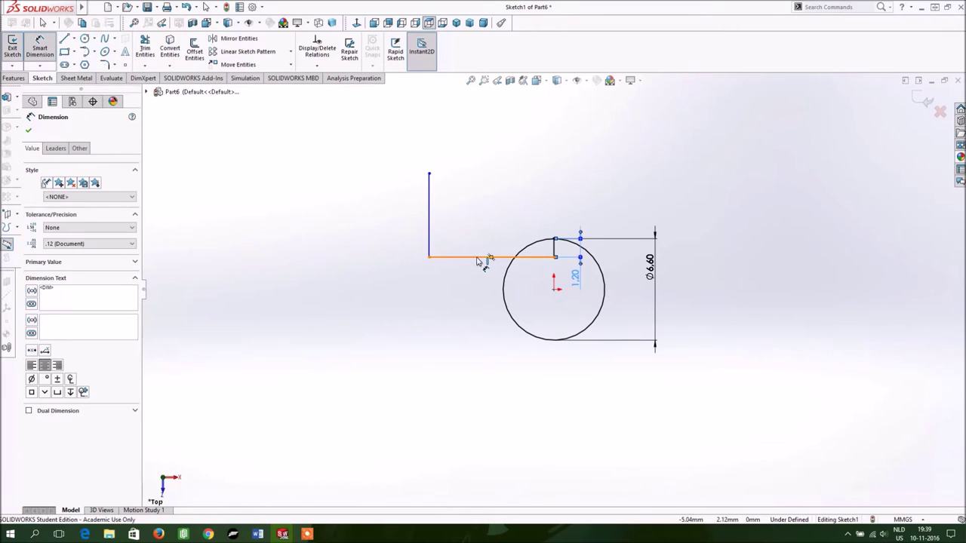
pyautogui.click(488, 258)
pyautogui.click(480, 313)
pyautogui.write('6')
pyautogui.press('Return')
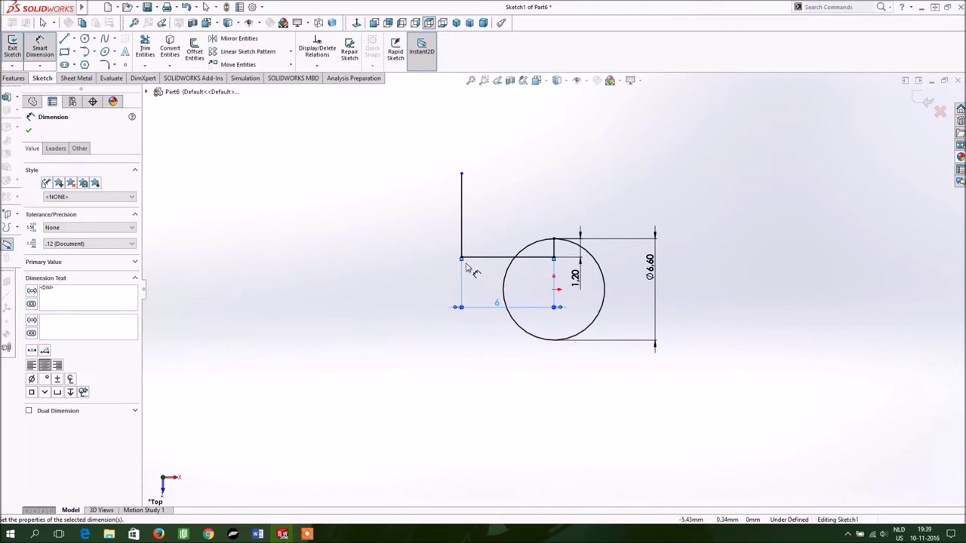
pyautogui.click(462, 200)
pyautogui.click(404, 211)
pyautogui.write('4')
pyautogui.press('Return')
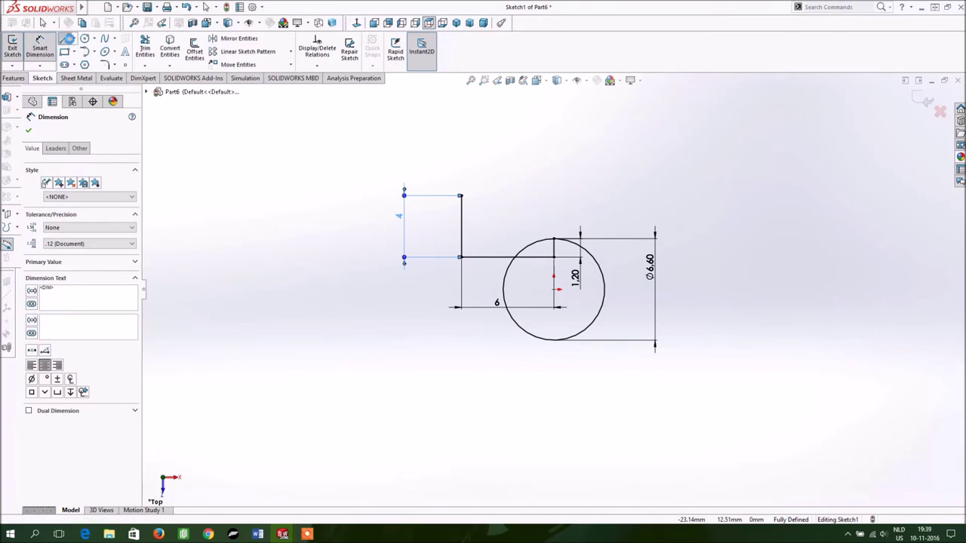
# Draw the top line of the rectangle and dimension it to 12.
pyautogui.click(65, 39)
pyautogui.click(461, 196)
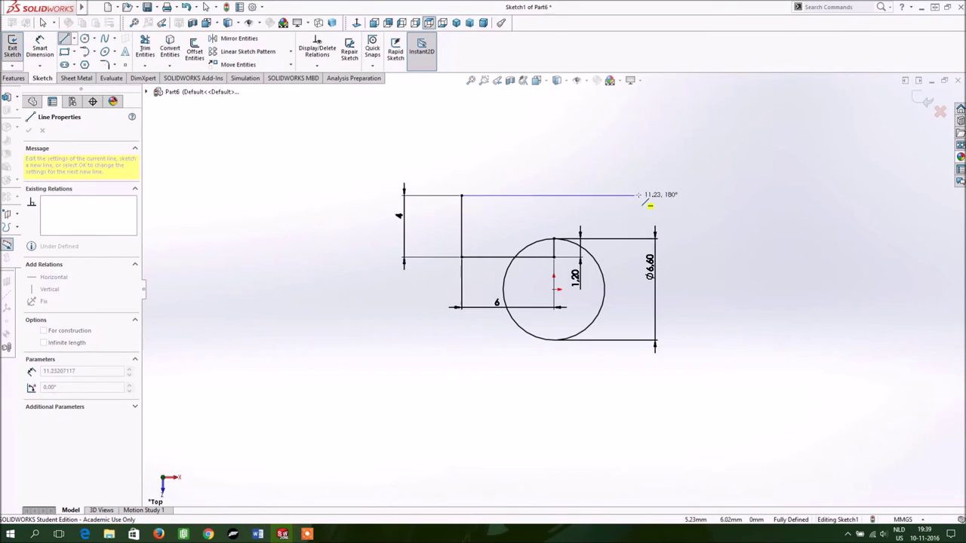
pyautogui.click(682, 195)
pyautogui.press('Escape')
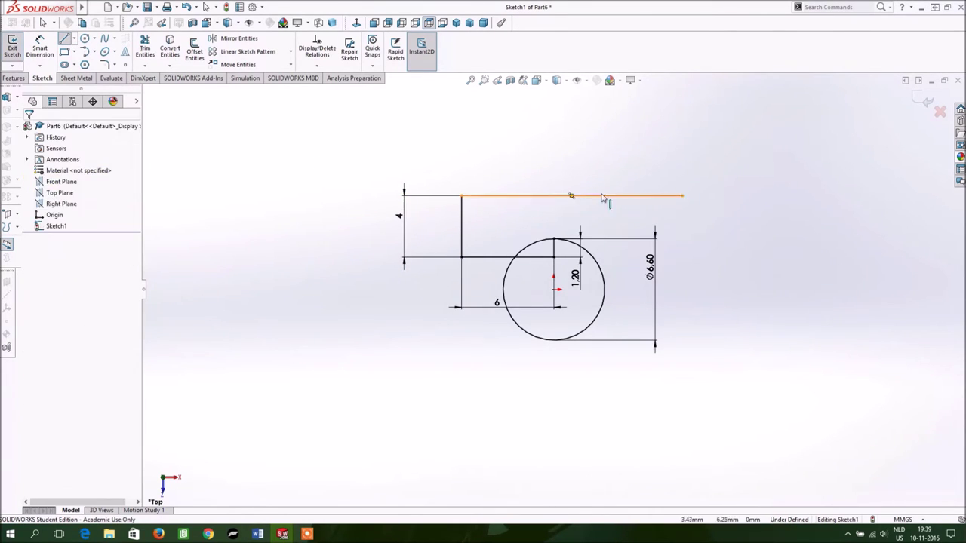
pyautogui.rightClick(582, 197)
pyautogui.click(664, 183)
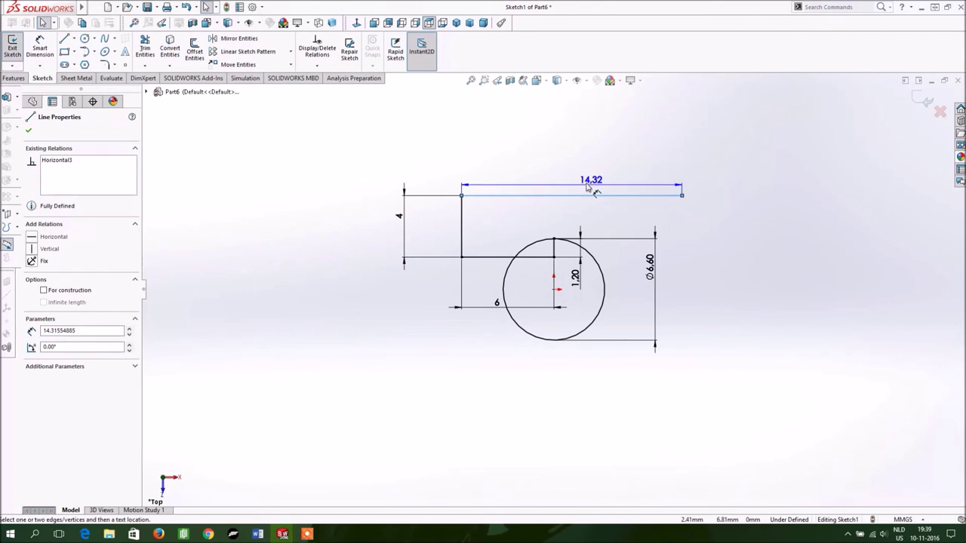
pyautogui.click(578, 160)
pyautogui.write('12')
pyautogui.press('Return')
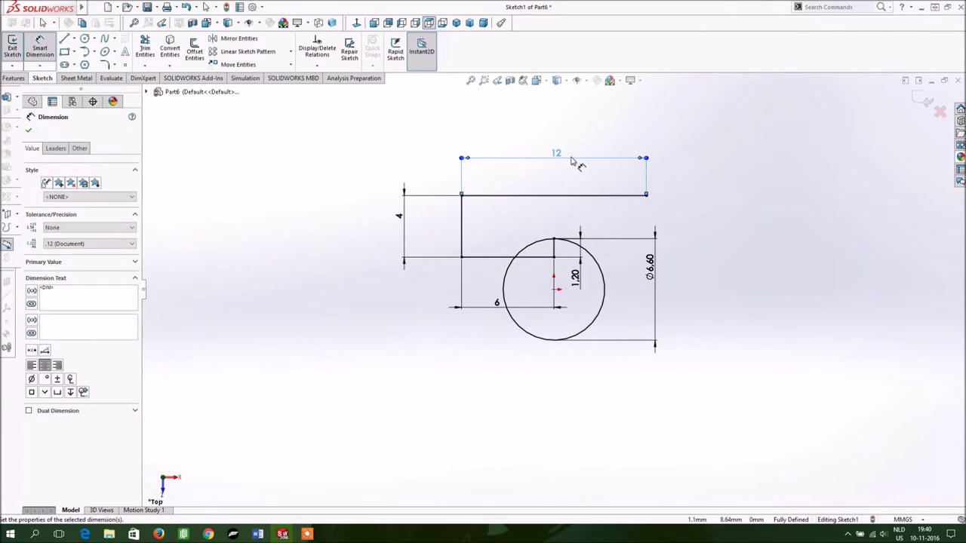
# Close the rectangle with a right vertical line and a bottom line extended to the left edge.
pyautogui.press('l')
pyautogui.click(647, 196)
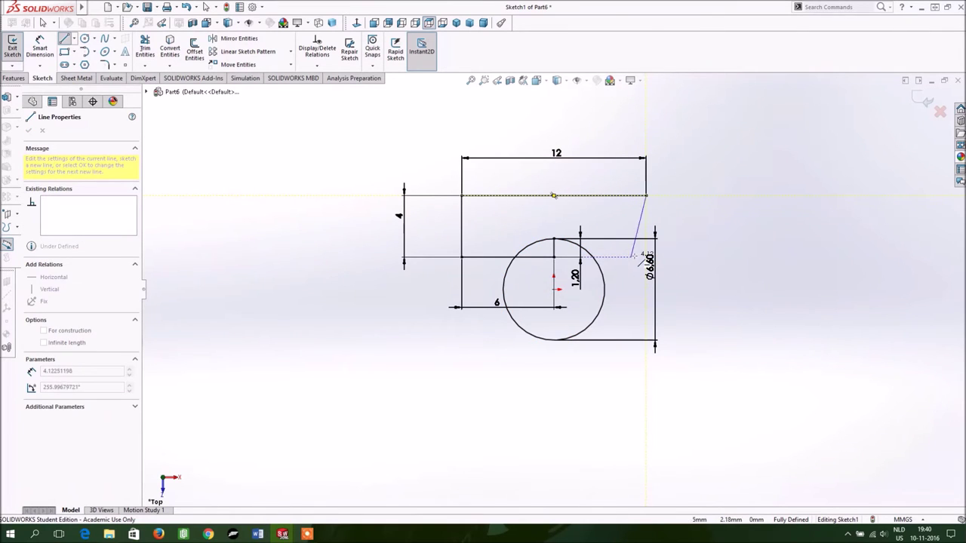
pyautogui.click(647, 257)
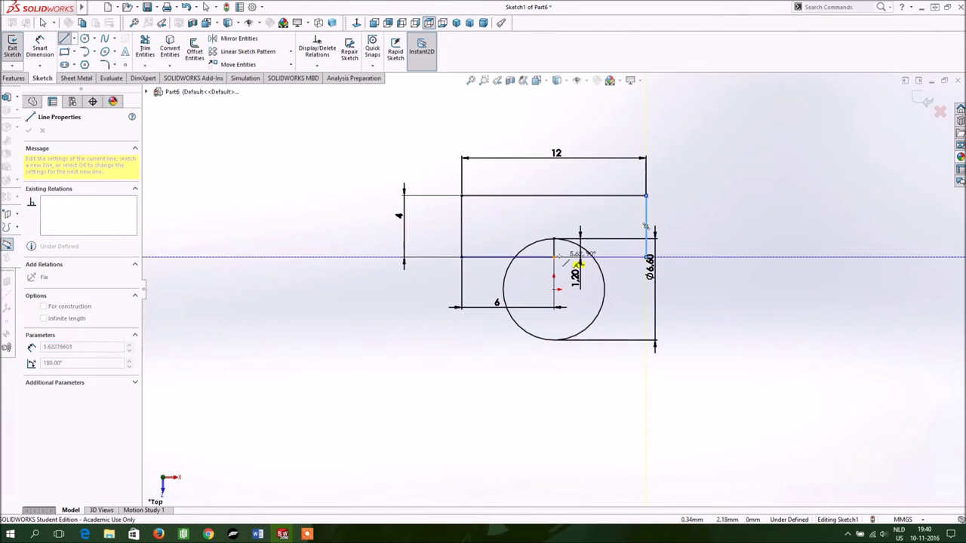
pyautogui.click(462, 257)
pyautogui.press('Escape')
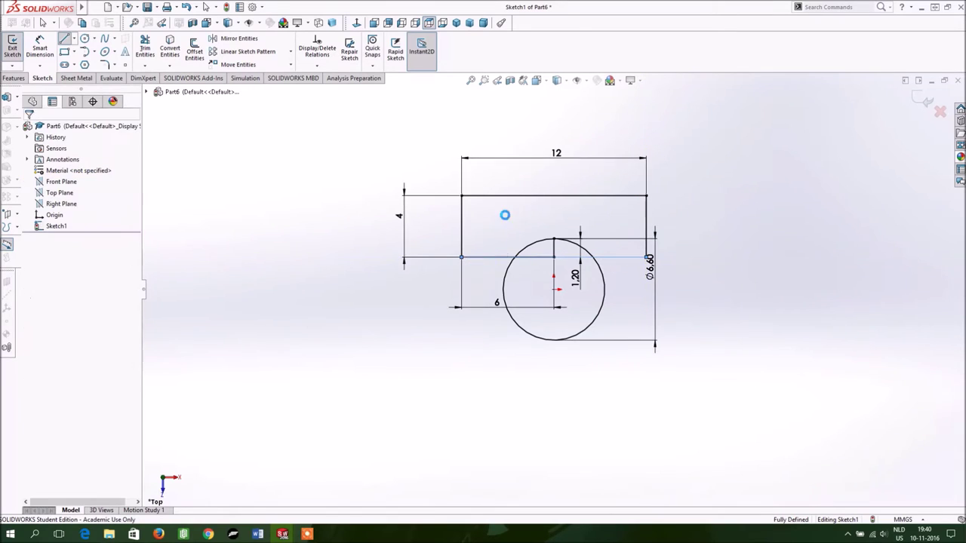
pyautogui.click(520, 257)
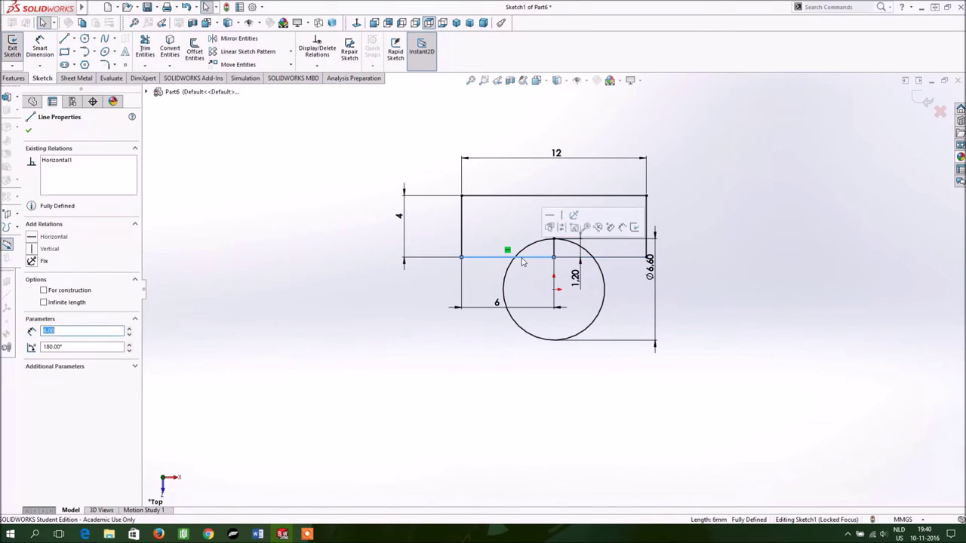
# Trim the bottom edge inside the circle and the circle's lower arc, then delete the Ø6.60 dimension.
pyautogui.click(145, 47)
pyautogui.click(553, 258)
pyautogui.click(505, 297)
pyautogui.press('Escape')
pyautogui.click(636, 243)
pyautogui.press('Delete')
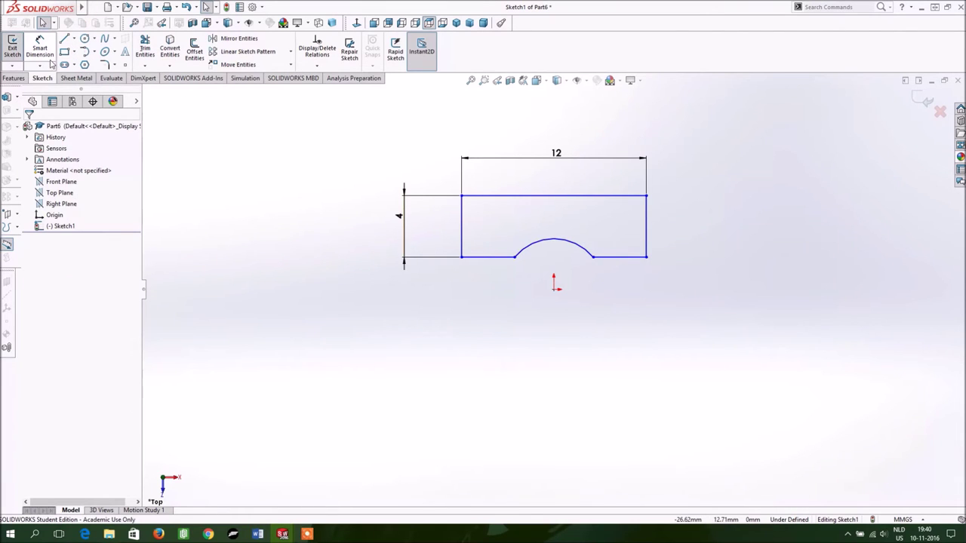
# Exit Sketch1, turn the view to isometric, and begin a new sketch.
pyautogui.click(7, 51)
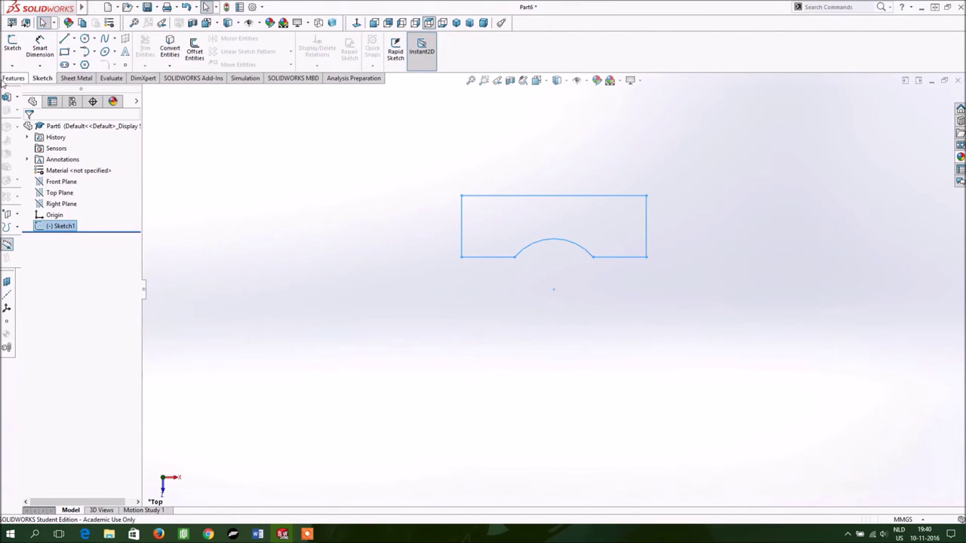
pyautogui.click(15, 79)
pyautogui.click(536, 80)
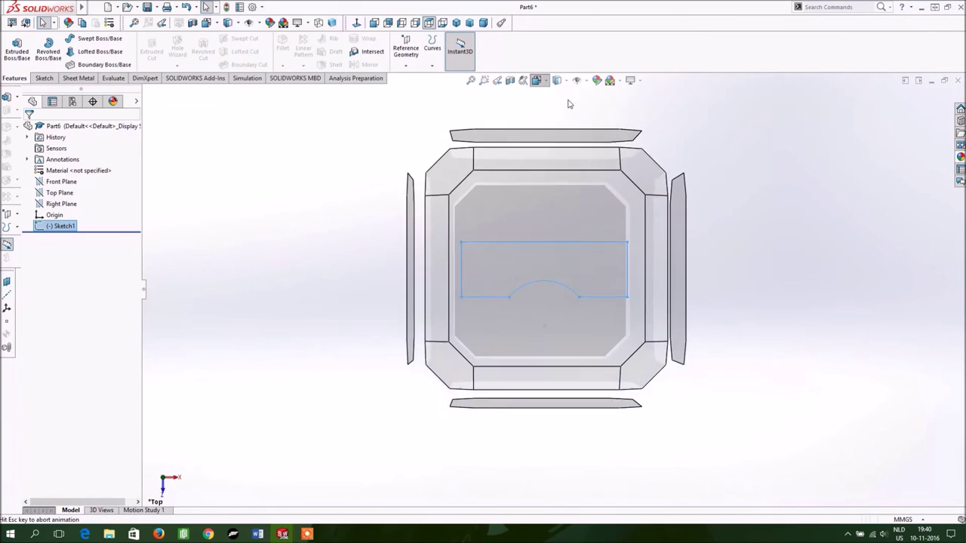
pyautogui.click(594, 108)
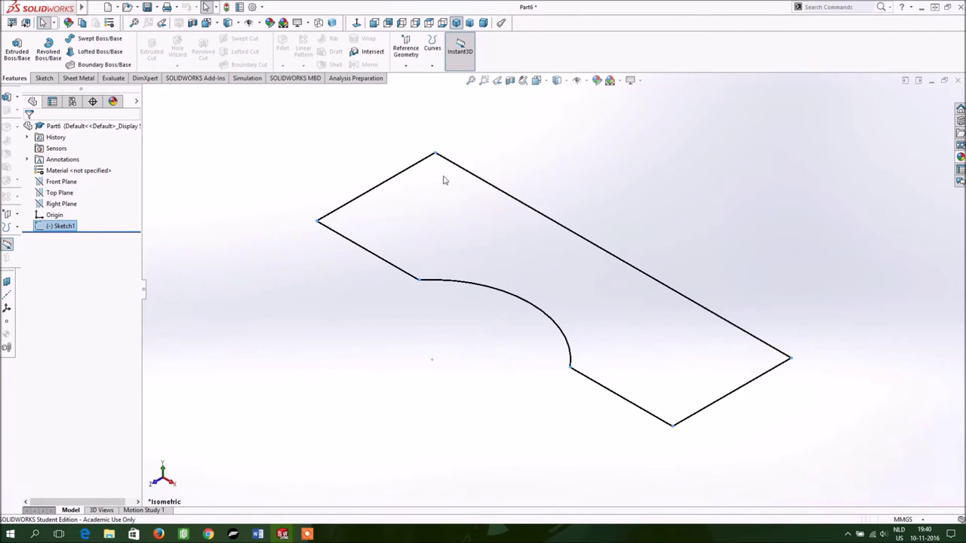
pyautogui.click(43, 79)
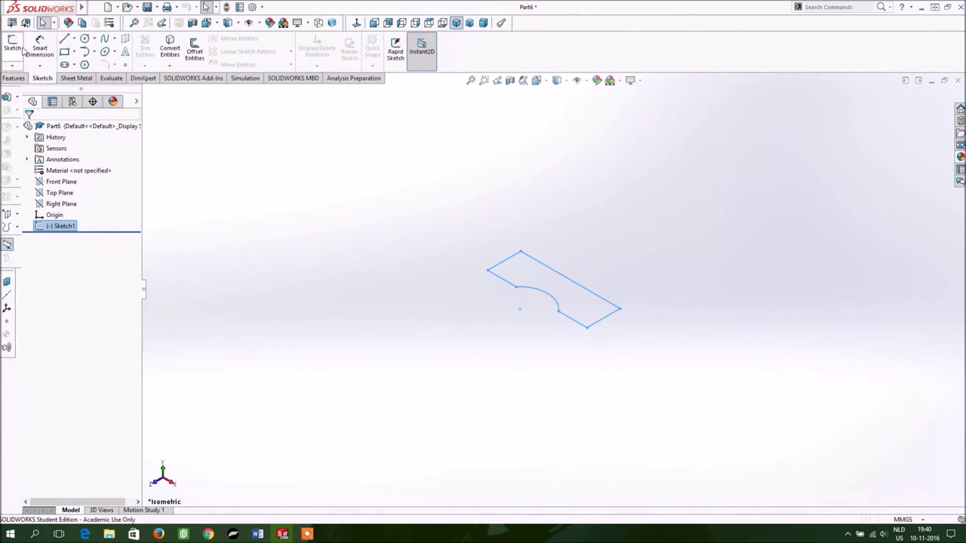
pyautogui.click(12, 46)
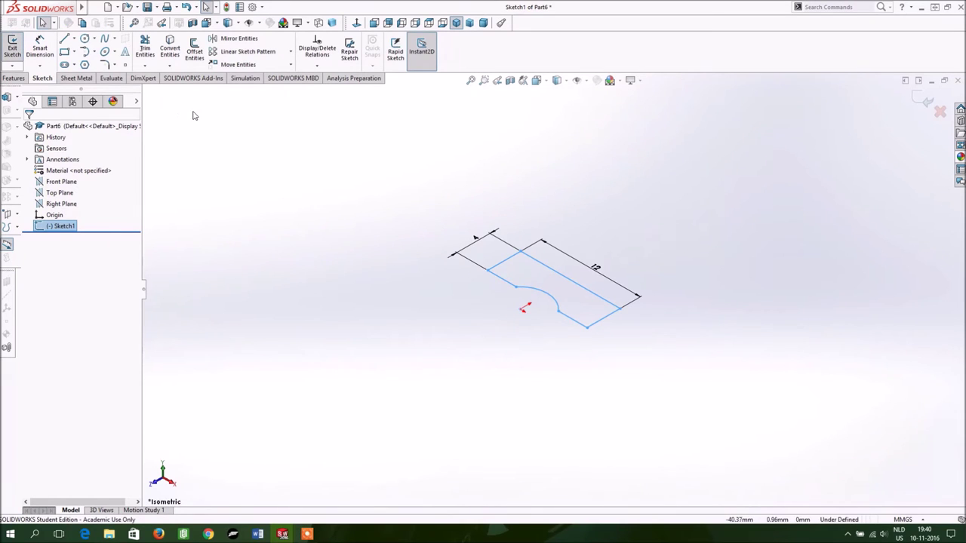
pyautogui.click(12, 50)
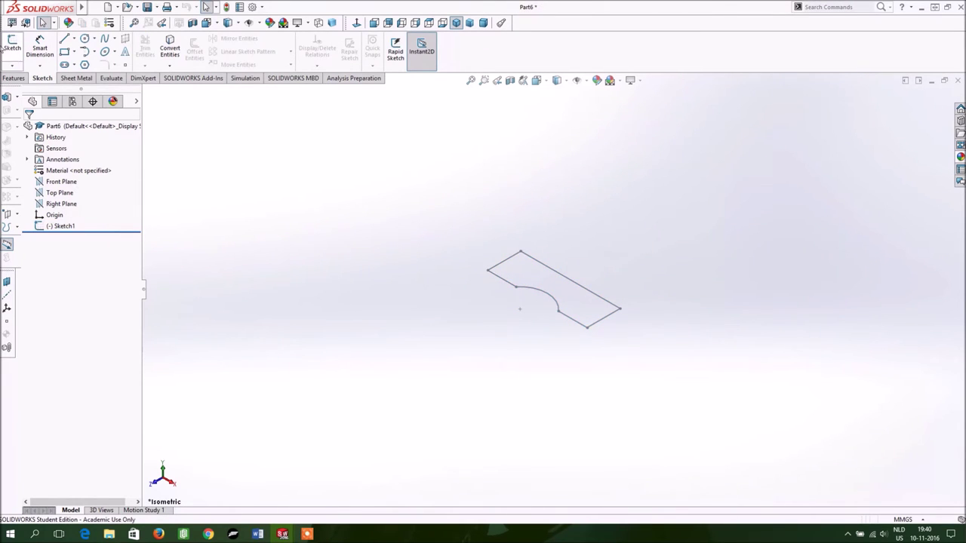
pyautogui.click(12, 45)
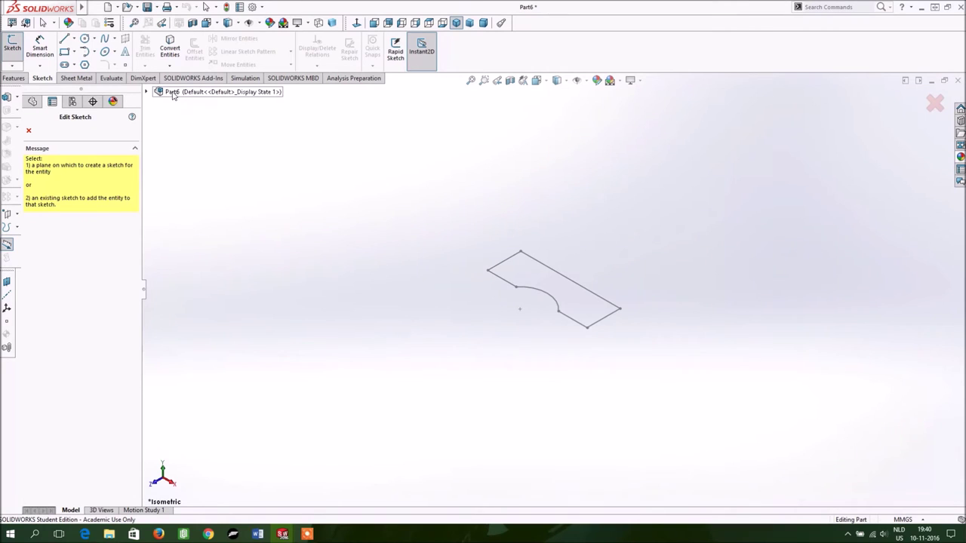
# Sketch a circle at the origin on the Right Plane with a 42 mm diameter.
pyautogui.click(151, 93)
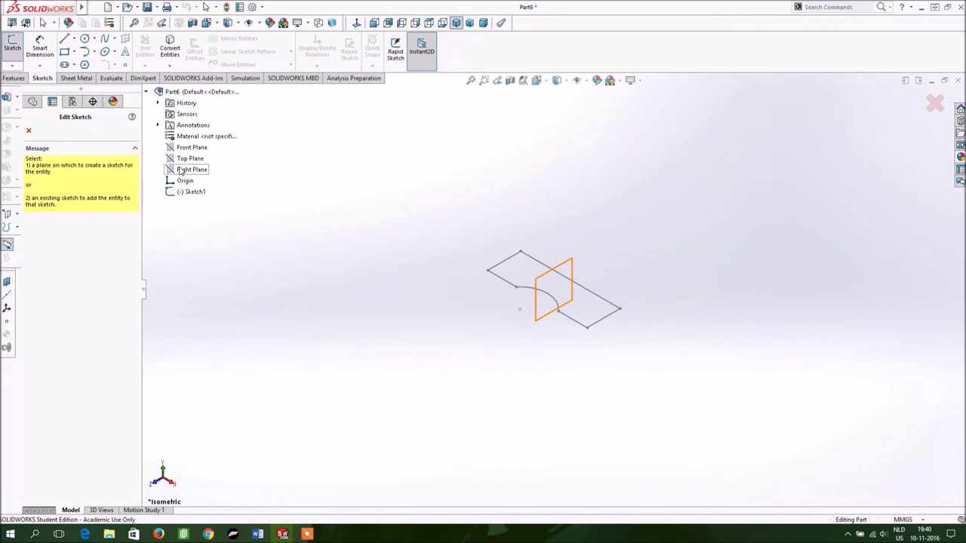
pyautogui.click(179, 171)
pyautogui.click(84, 38)
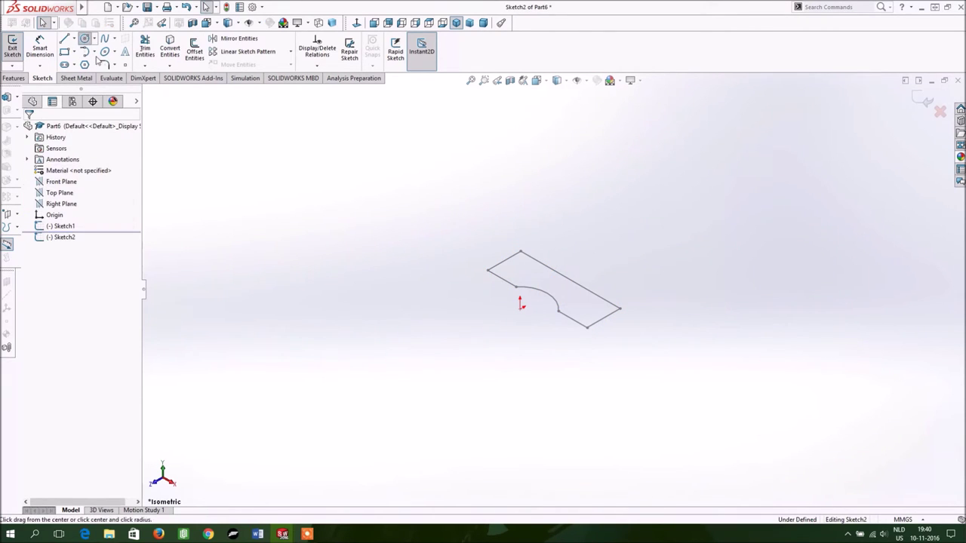
pyautogui.click(521, 308)
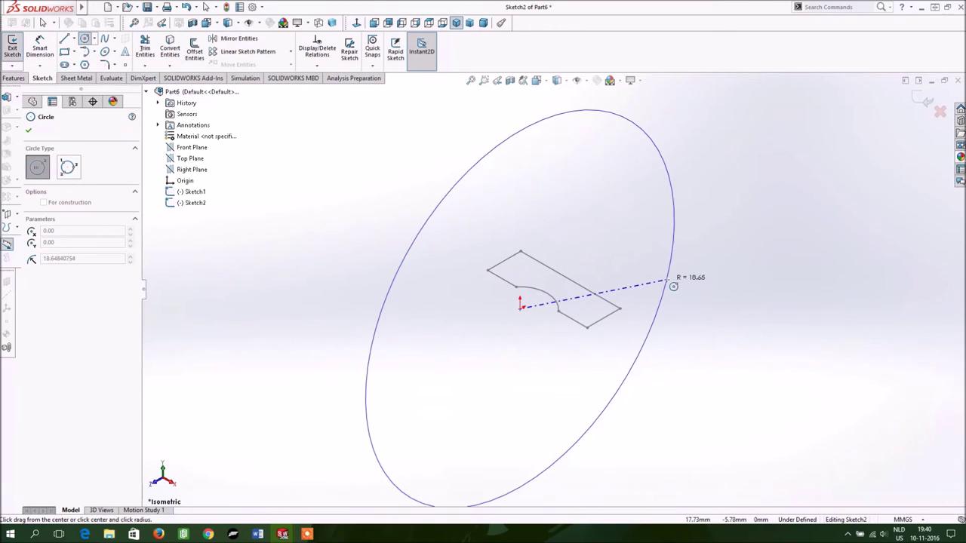
pyautogui.click(674, 275)
pyautogui.rightClick(681, 195)
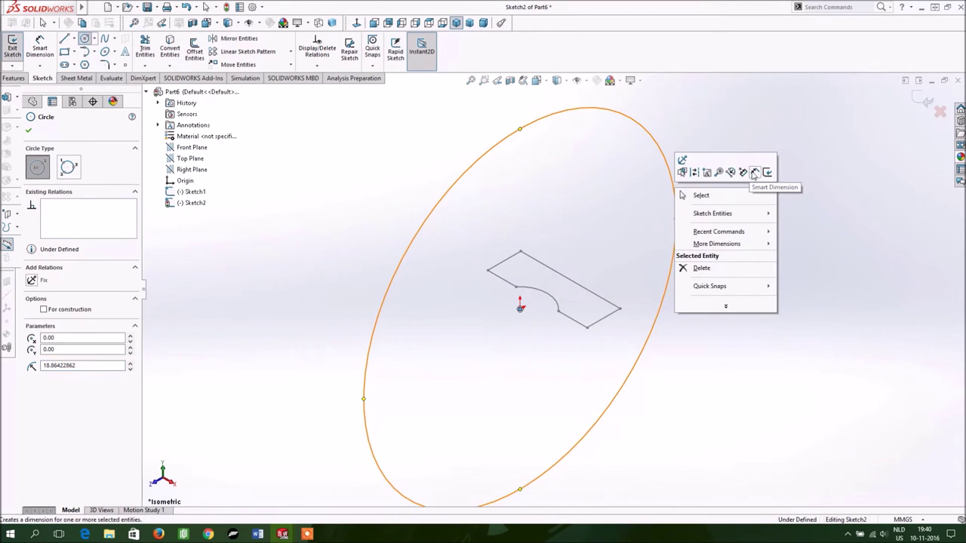
pyautogui.click(701, 194)
pyautogui.click(674, 202)
pyautogui.click(708, 210)
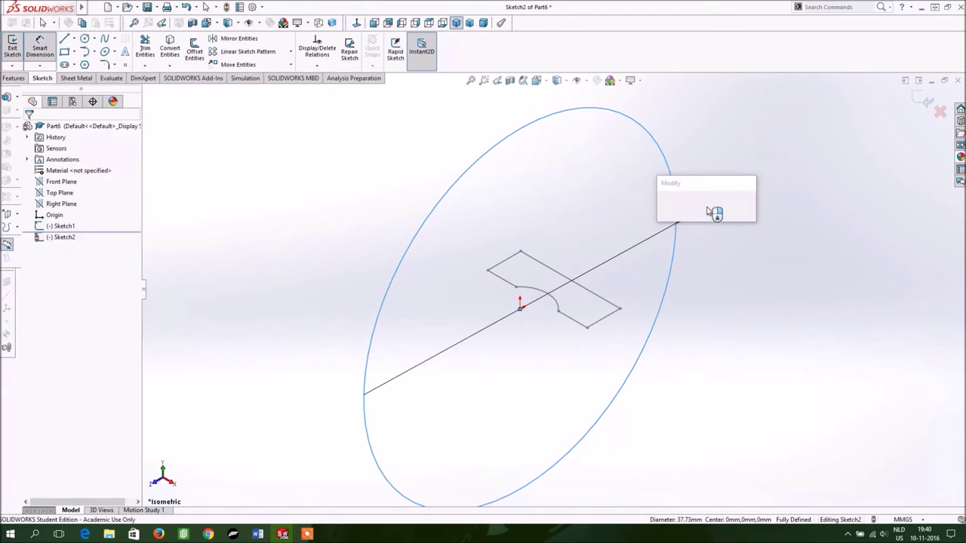
pyautogui.write('42')
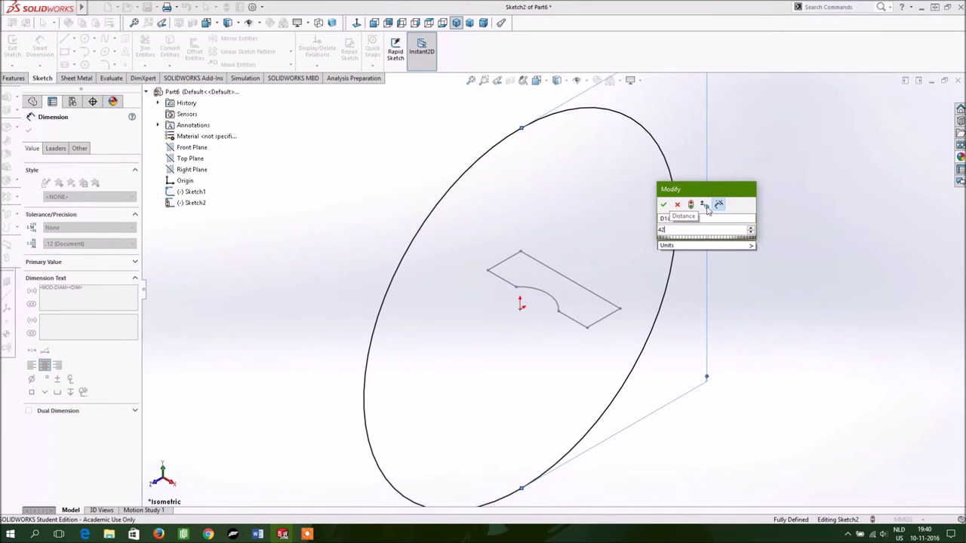
pyautogui.press('Return')
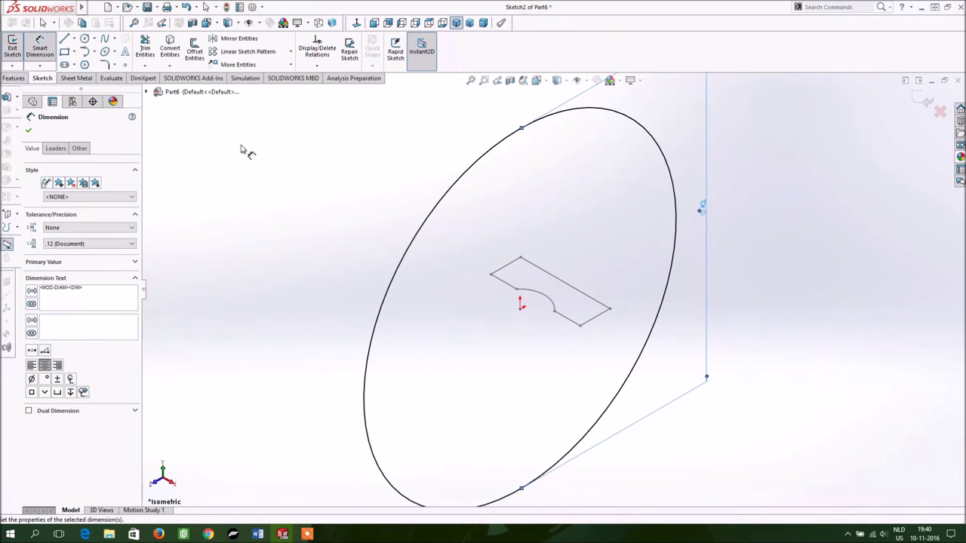
pyautogui.click(13, 47)
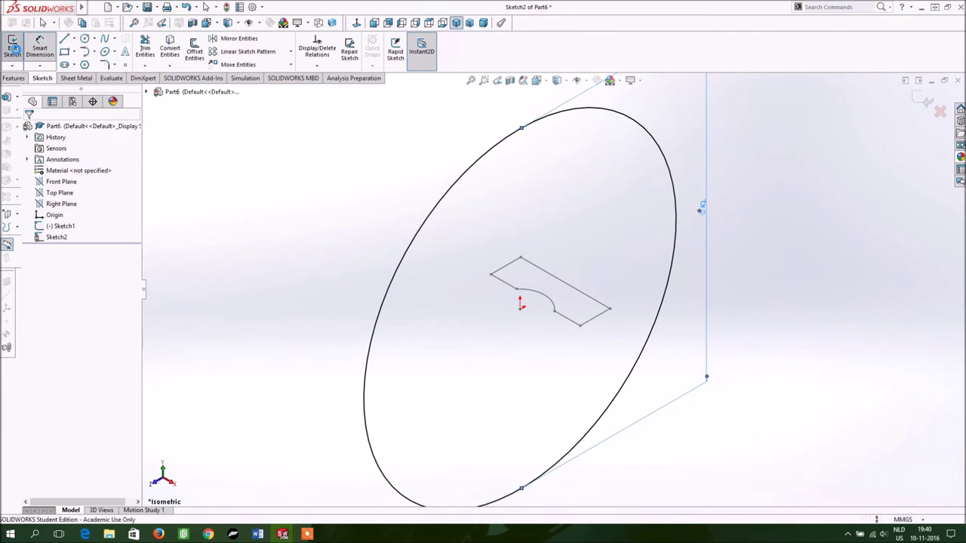
# Edit Sketch1 and move all six profile entities up by ΔY 14.9 mm.
pyautogui.click(60, 225)
pyautogui.click(67, 197)
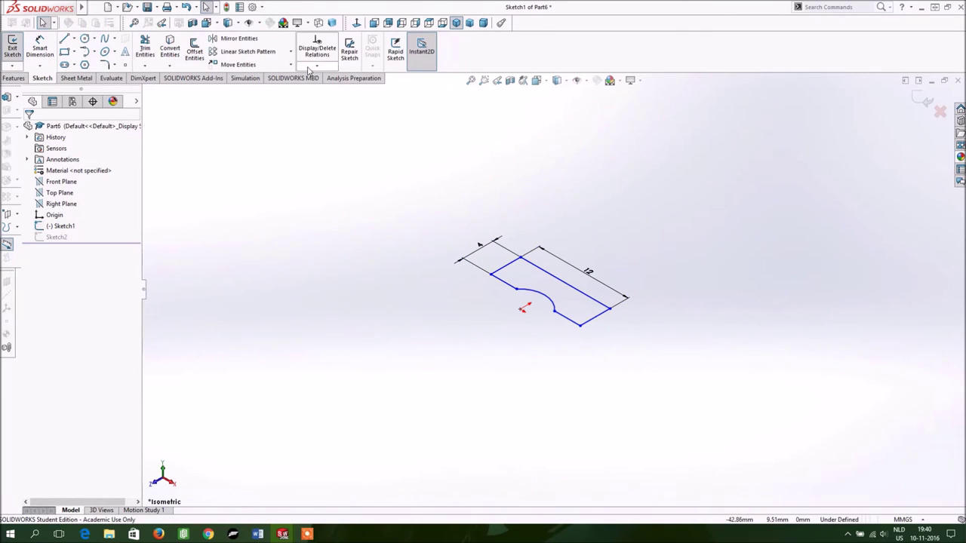
pyautogui.click(229, 67)
pyautogui.moveTo(382, 217); pyautogui.dragTo(628, 326)
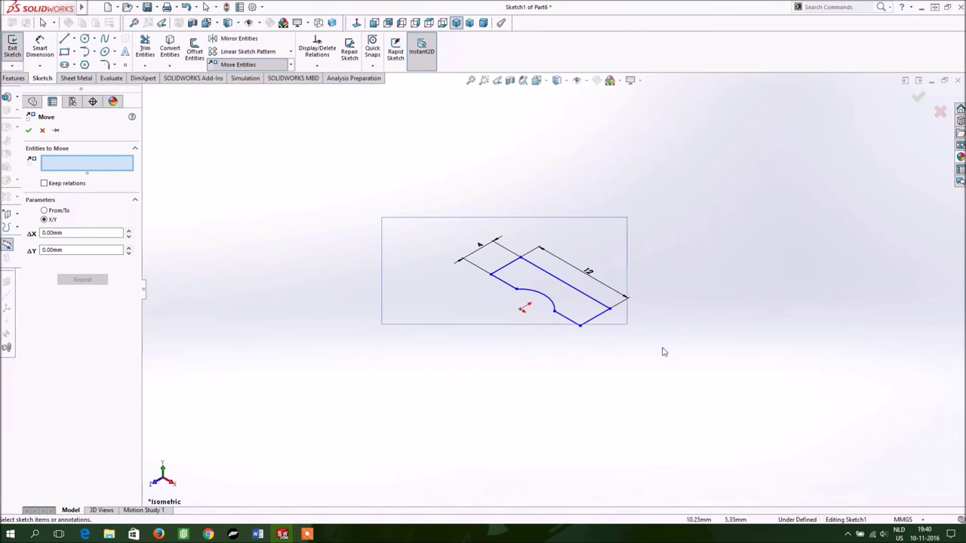
pyautogui.doubleClick(54, 291)
pyautogui.write('14.9')
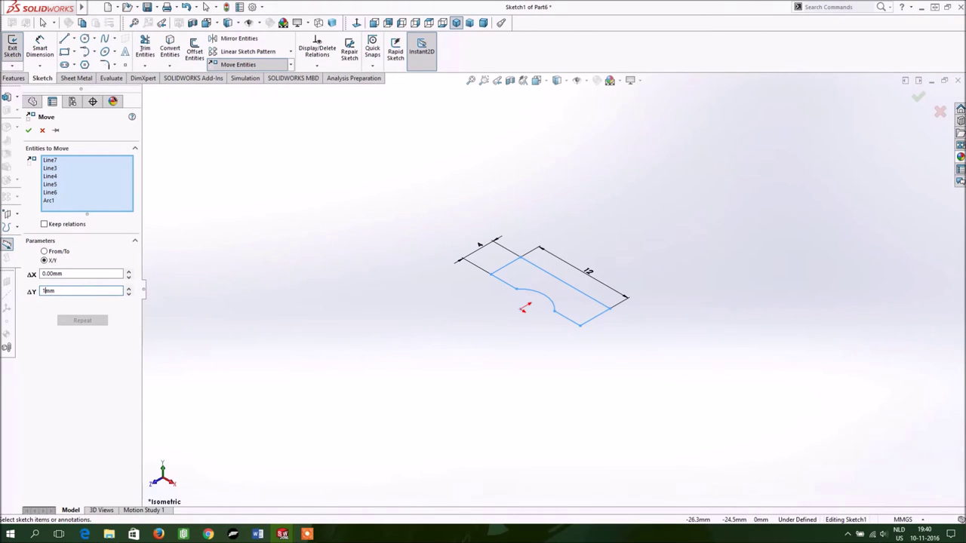
pyautogui.click(29, 129)
pyautogui.click(13, 50)
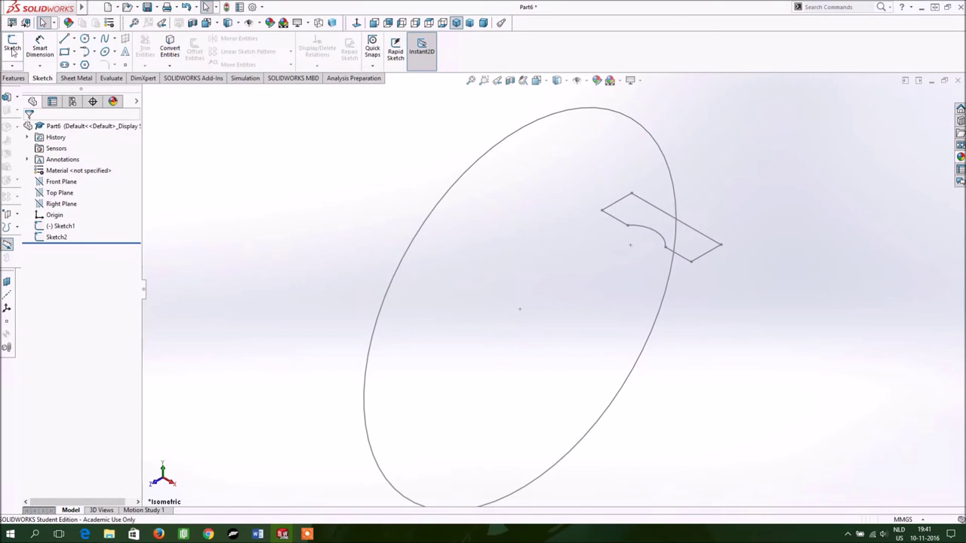
# Sweep profile Sketch1 along the 42 mm circle Sketch2 to form the outer ring, then open Save As.
pyautogui.click(20, 77)
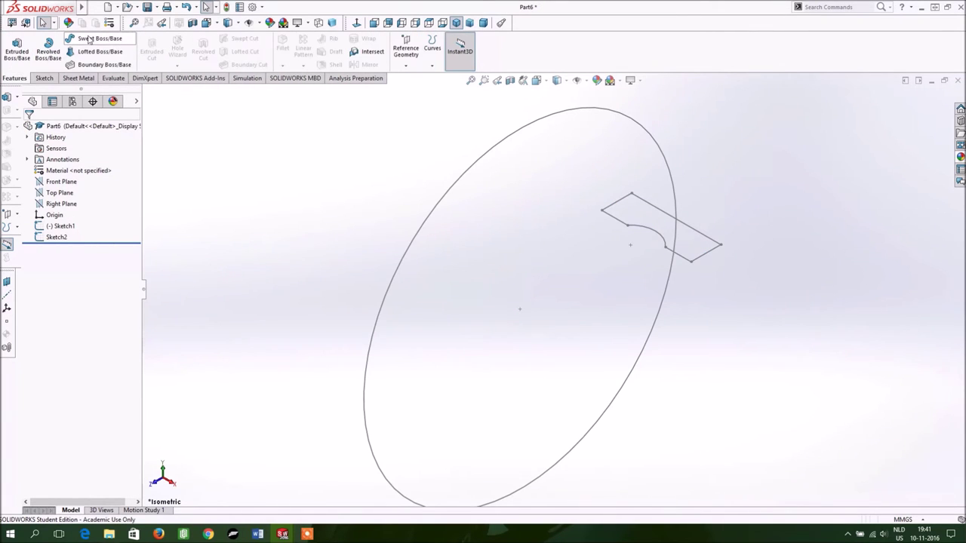
pyautogui.click(98, 37)
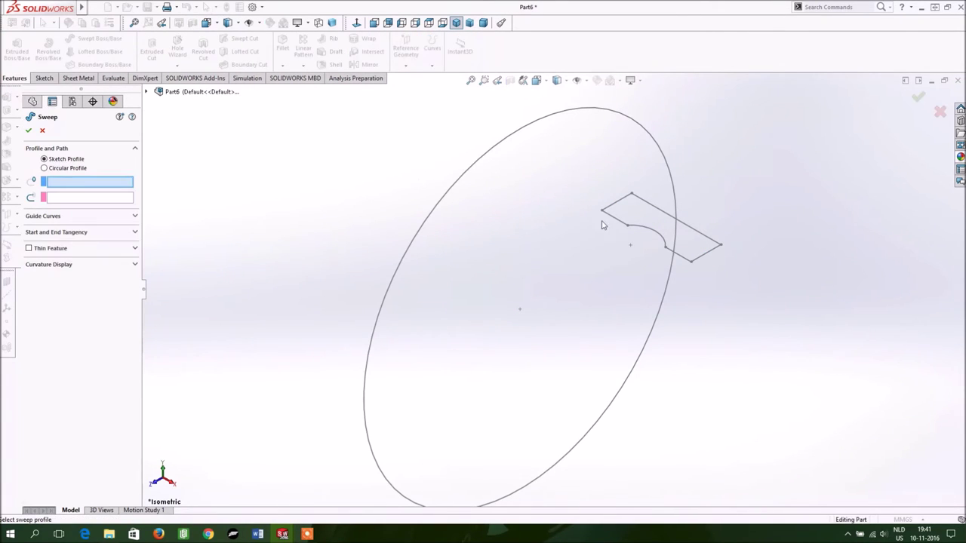
pyautogui.click(660, 212)
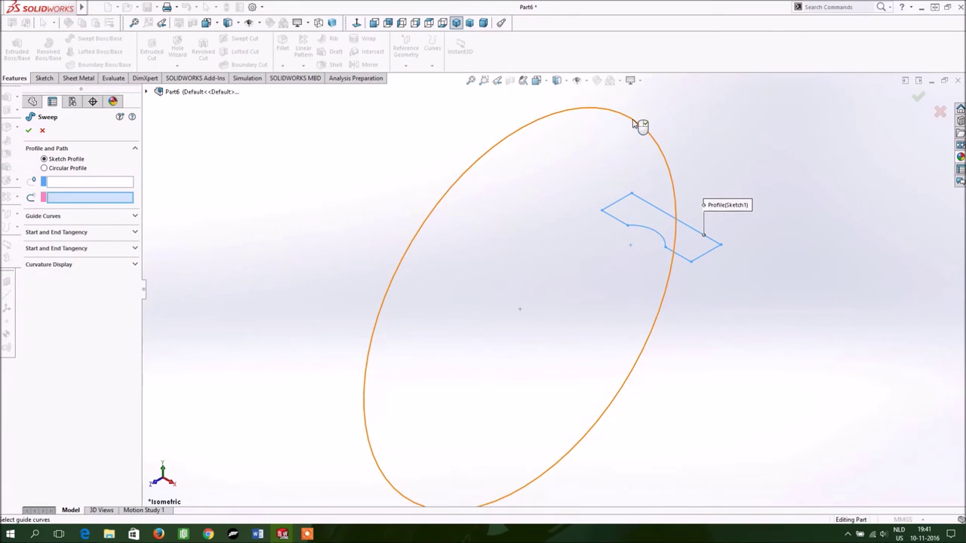
pyautogui.click(632, 118)
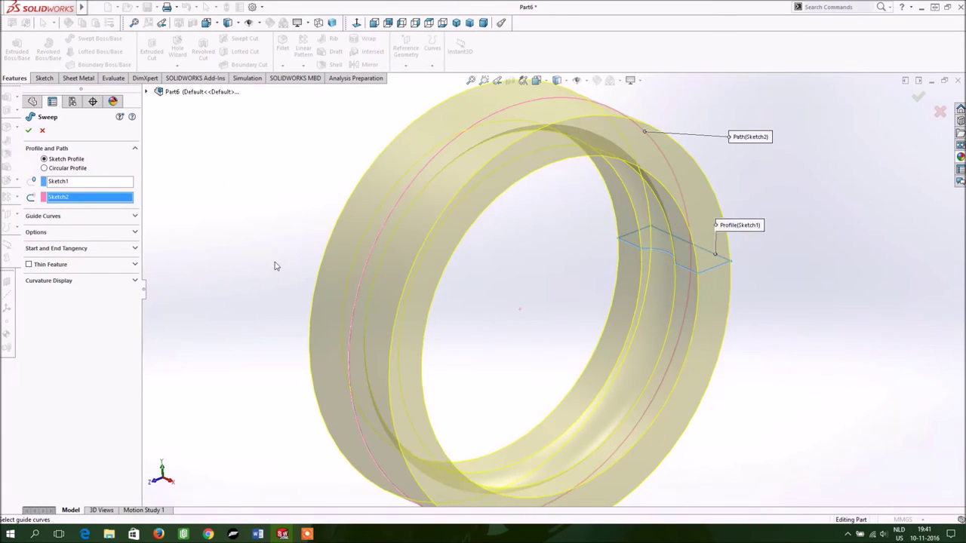
pyautogui.click(29, 131)
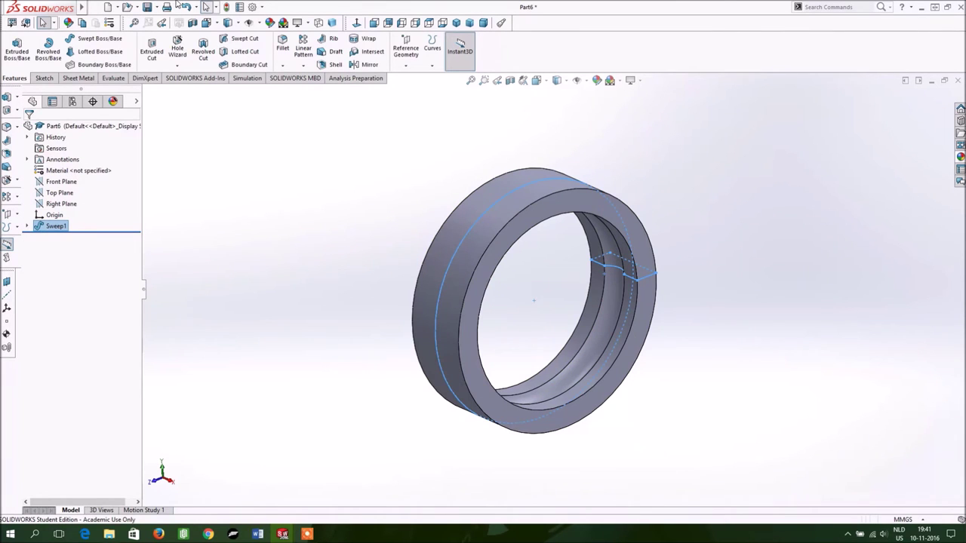
pyautogui.click(149, 7)
pyautogui.write('Outer_p')
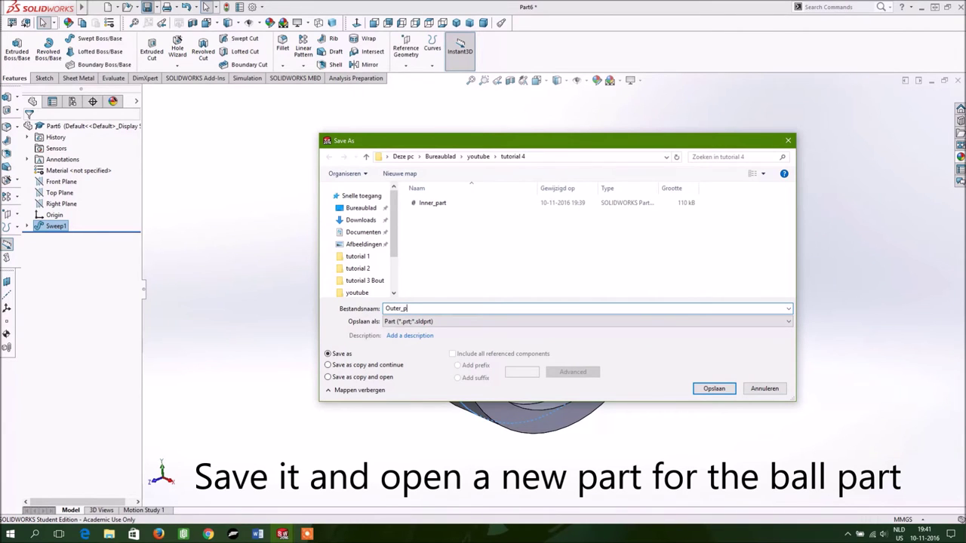
# Save the ring as Outer_part and minimise its window.
pyautogui.write('art')
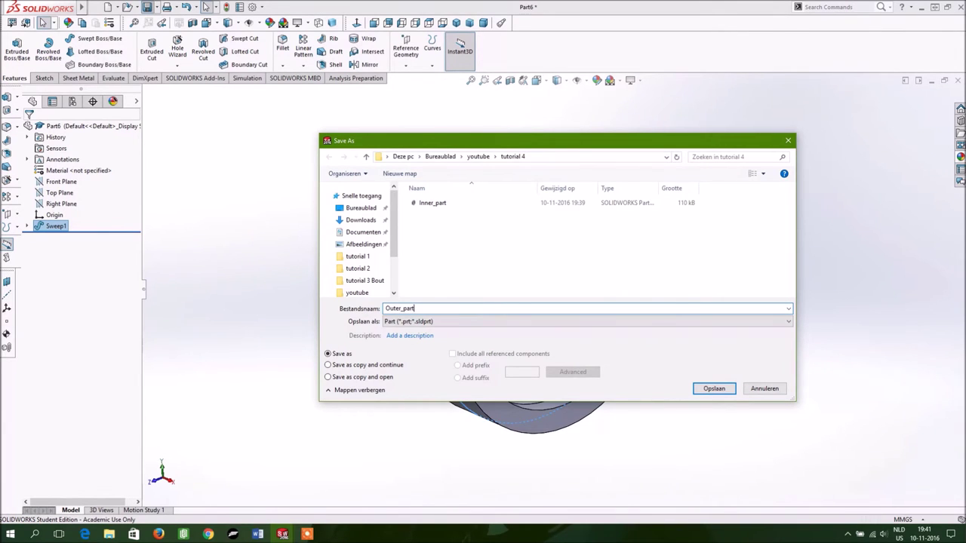
pyautogui.press('Return')
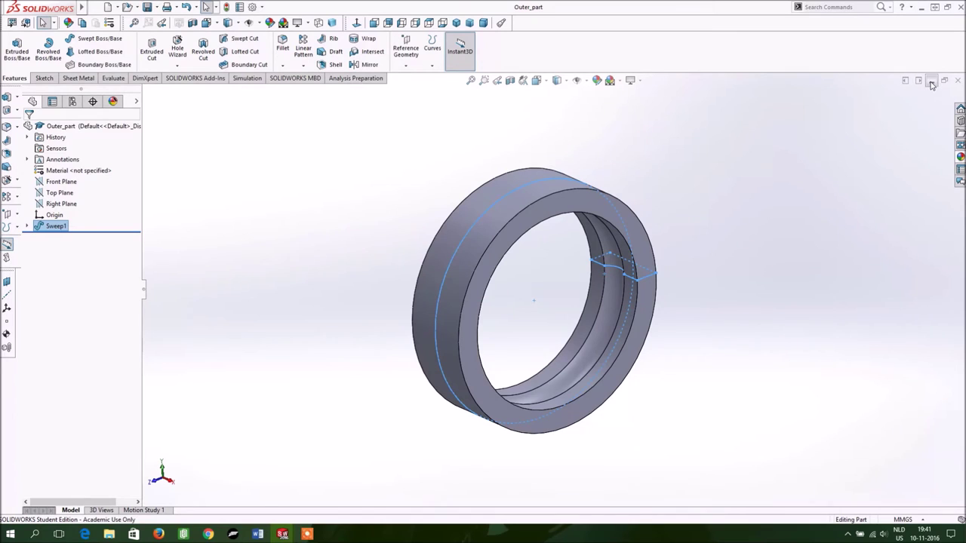
pyautogui.click(932, 81)
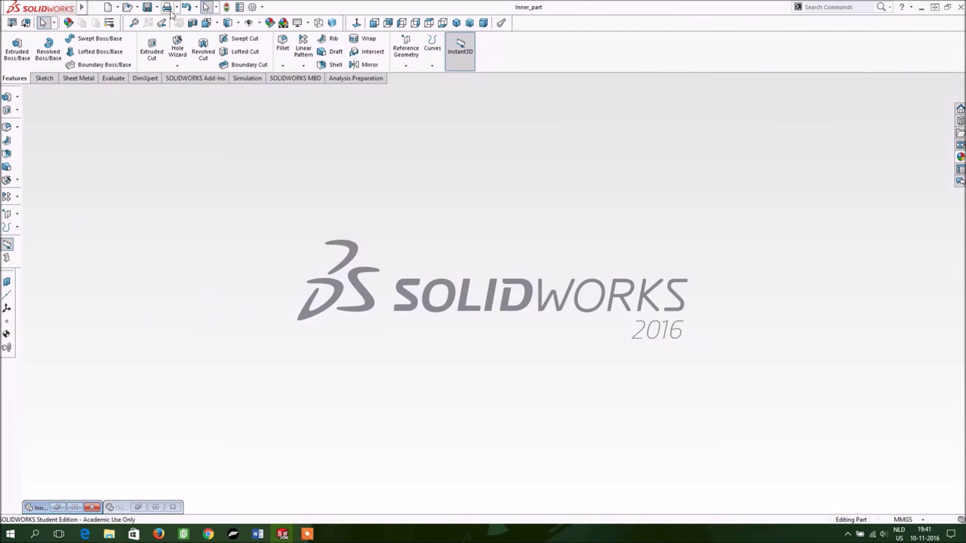
# Create a new part and start a sketch on the Top Plane.
pyautogui.click(108, 8)
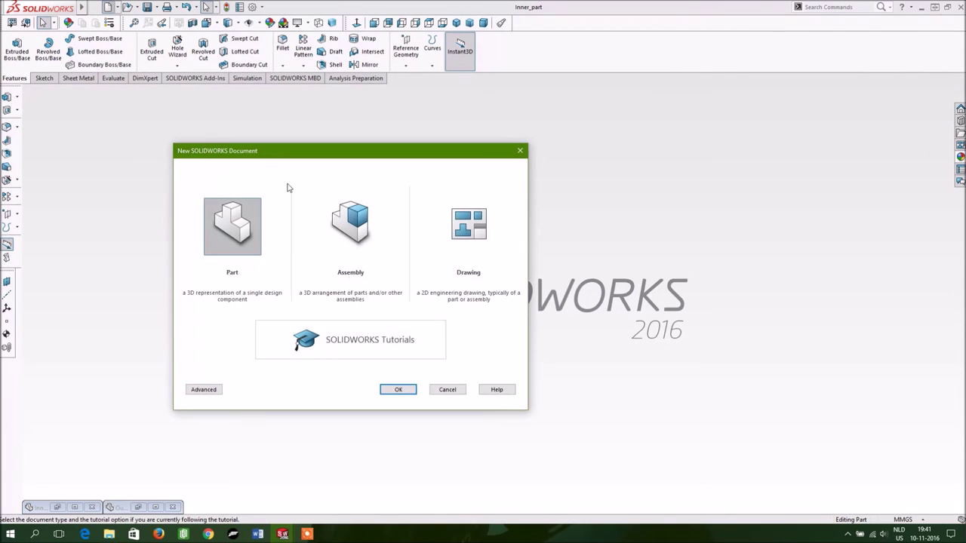
pyautogui.click(394, 390)
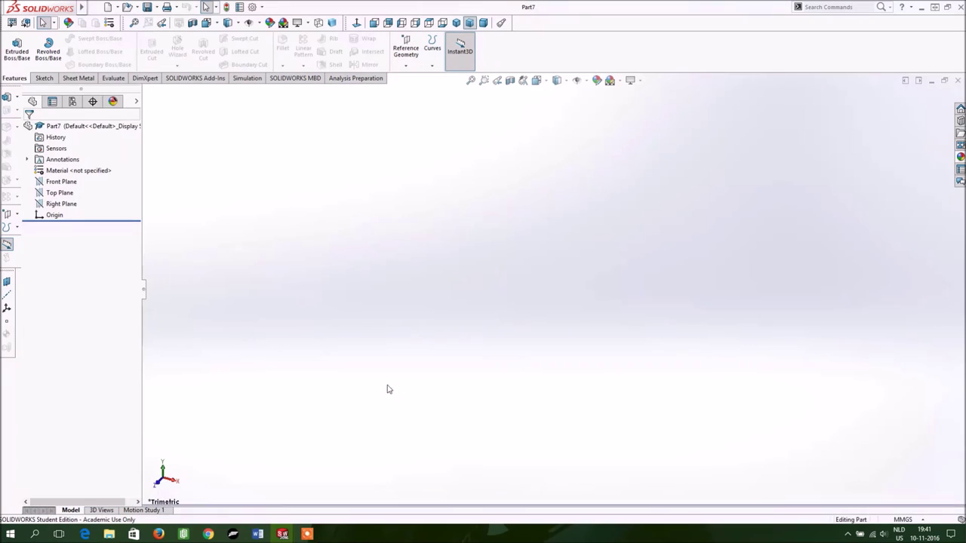
pyautogui.click(43, 79)
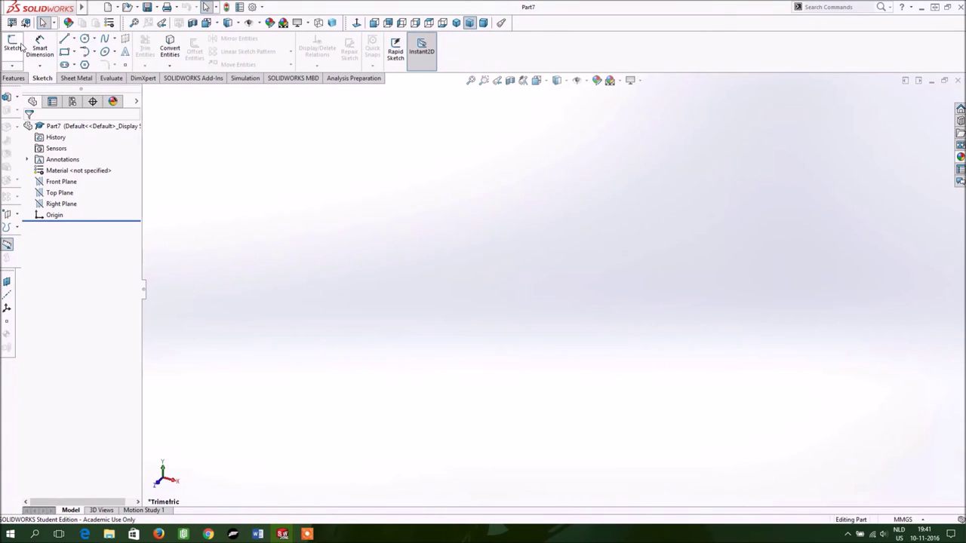
pyautogui.click(21, 47)
pyautogui.click(427, 276)
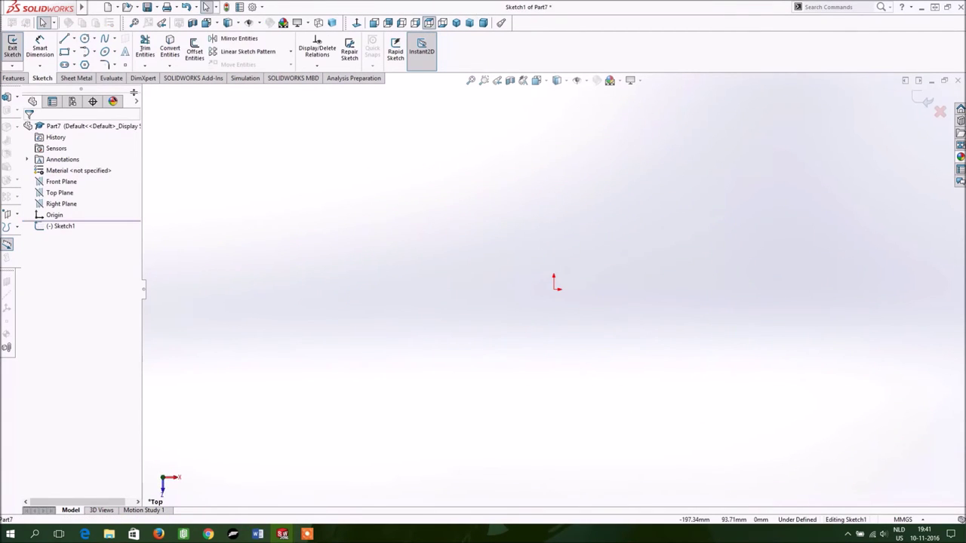
# Draw a circle at the origin and dimension it to Ø6.60.
pyautogui.click(85, 39)
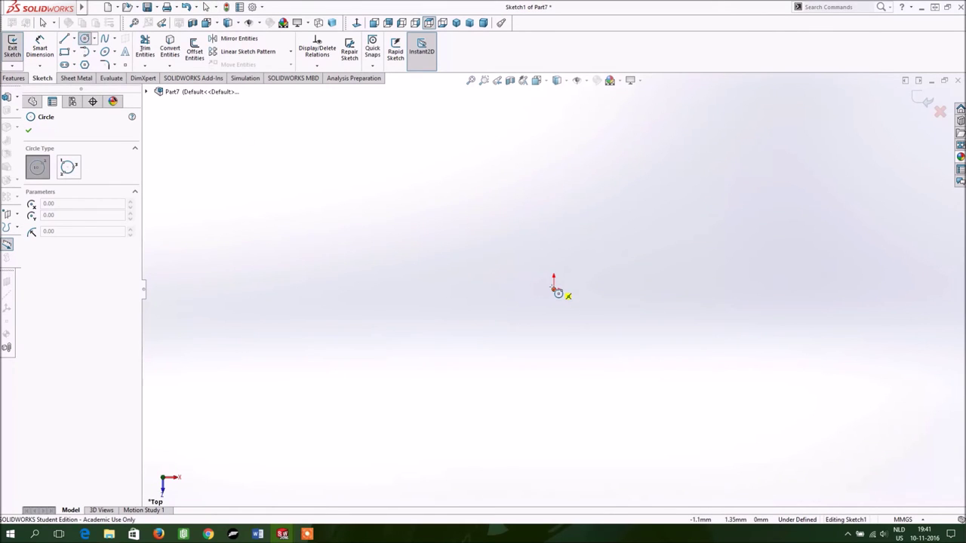
pyautogui.click(630, 271)
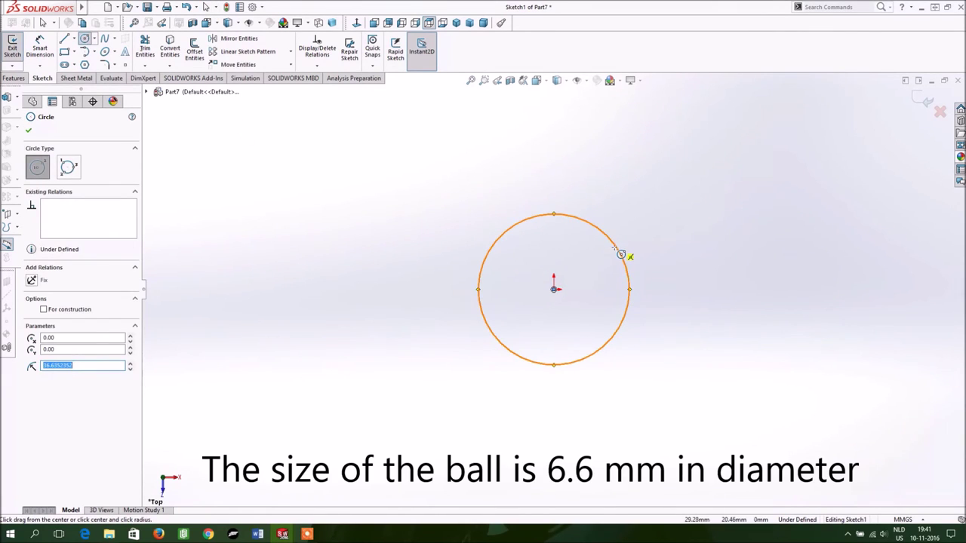
pyautogui.rightClick(616, 249)
pyautogui.click(705, 231)
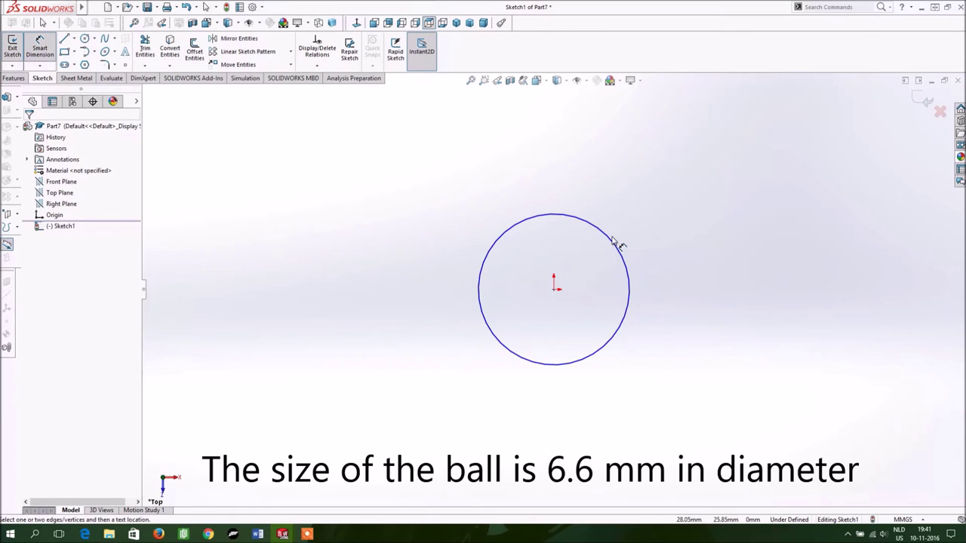
pyautogui.click(612, 242)
pyautogui.click(682, 258)
pyautogui.write('60')
pyautogui.press('Return')
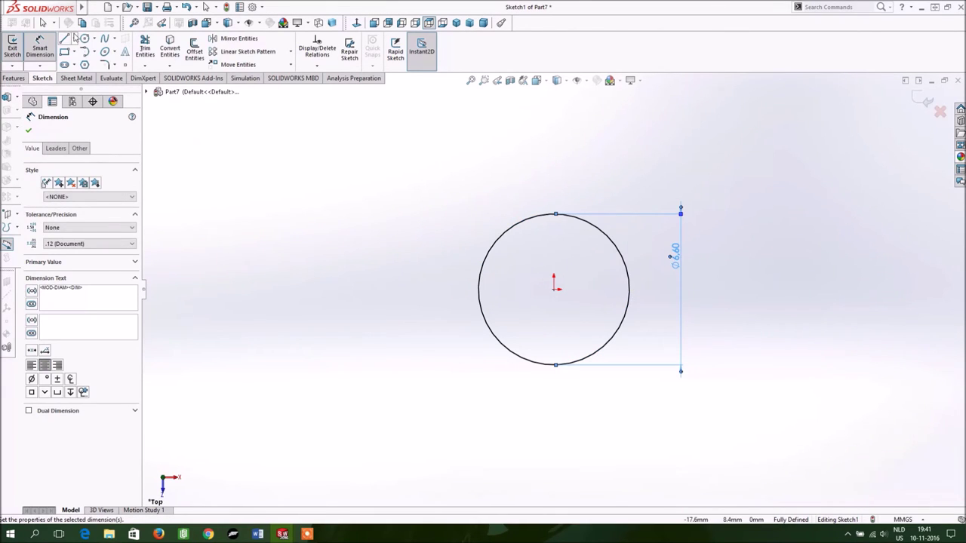
# Add a vertical line through the centre, trim away the circle's left half, and exit the sketch.
pyautogui.click(65, 39)
pyautogui.click(557, 288)
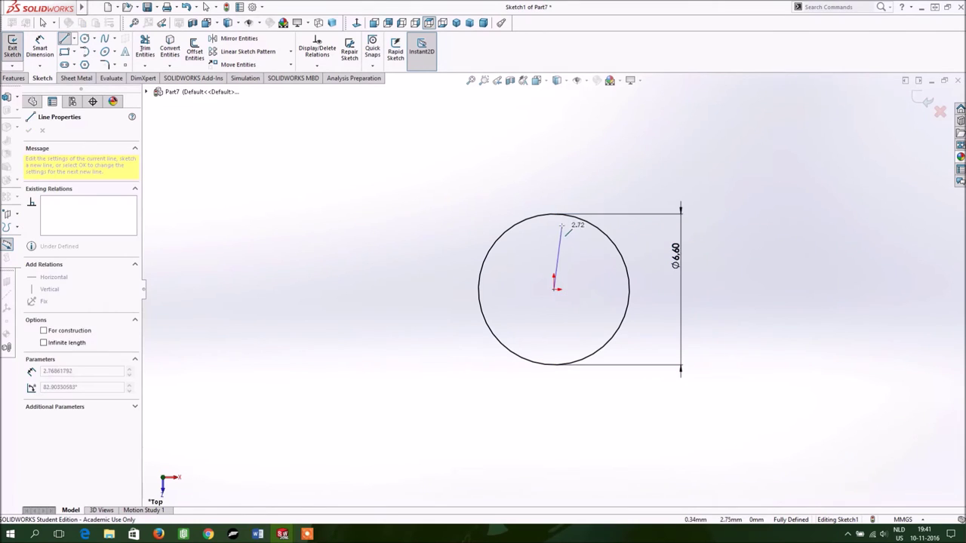
pyautogui.click(554, 214)
pyautogui.click(556, 365)
pyautogui.press('Escape')
pyautogui.click(555, 256)
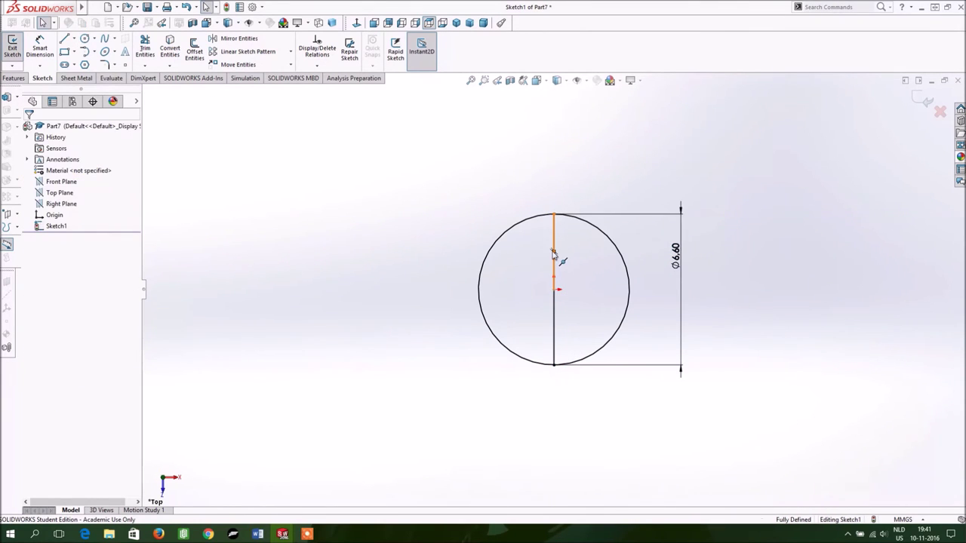
pyautogui.press('Escape')
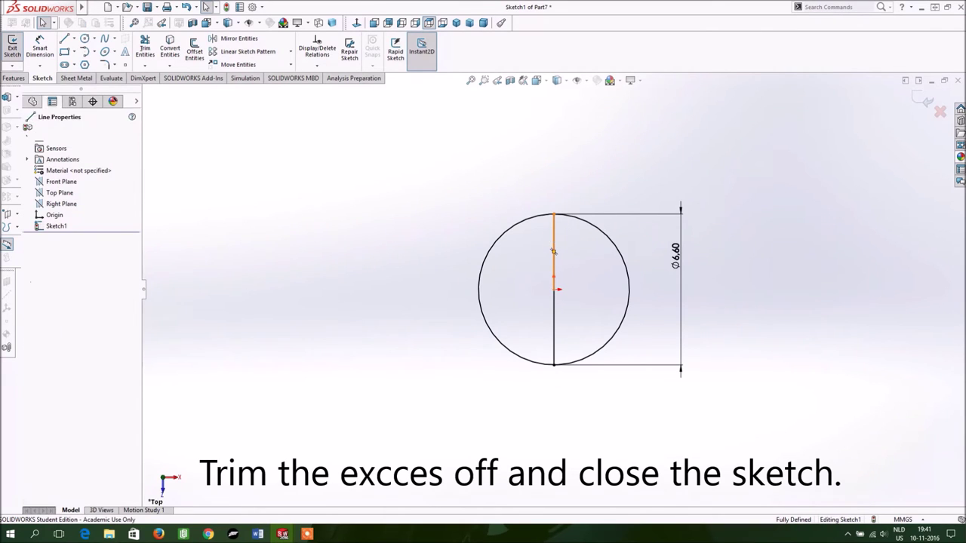
pyautogui.click(146, 49)
pyautogui.click(490, 250)
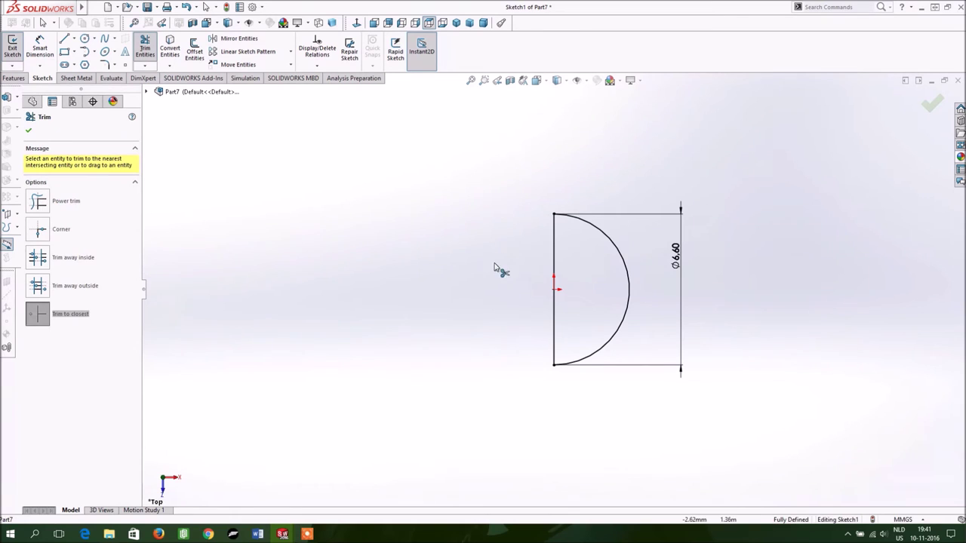
pyautogui.click(12, 47)
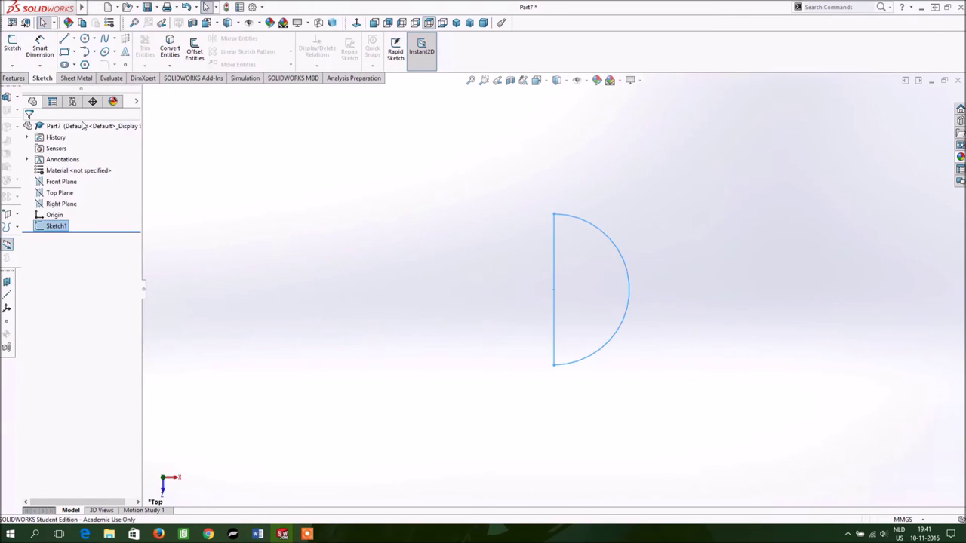
pyautogui.click(25, 81)
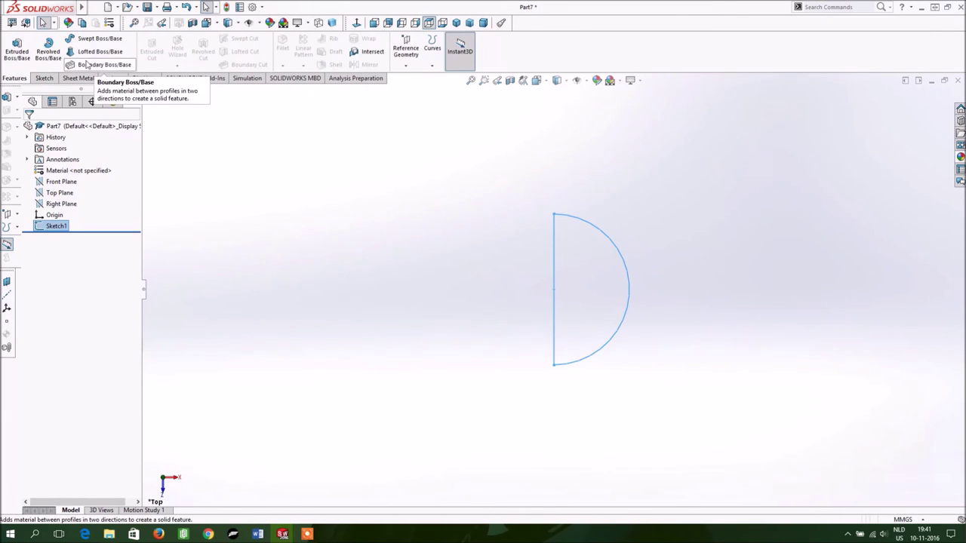
# Revolve the half-circle 360° about its straight edge into a solid ball.
pyautogui.click(48, 53)
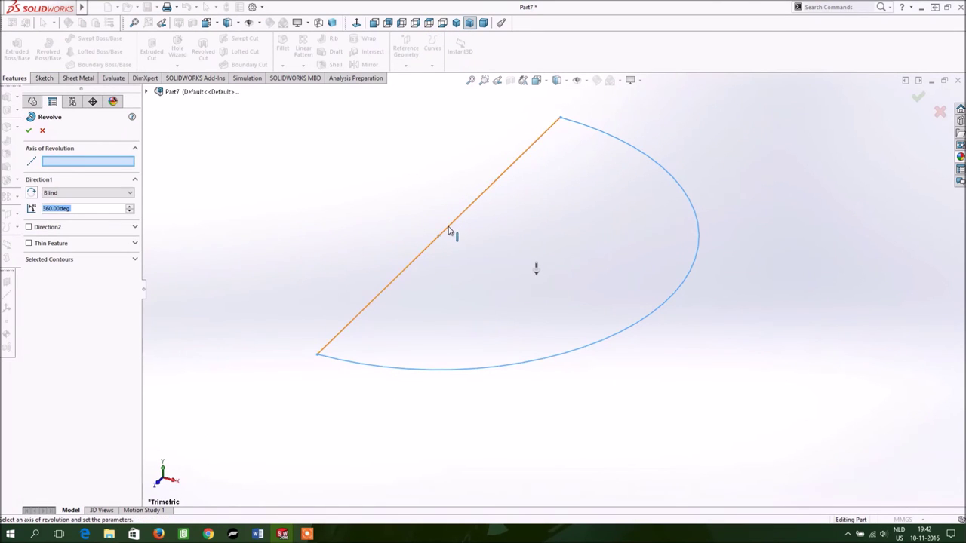
pyautogui.click(448, 230)
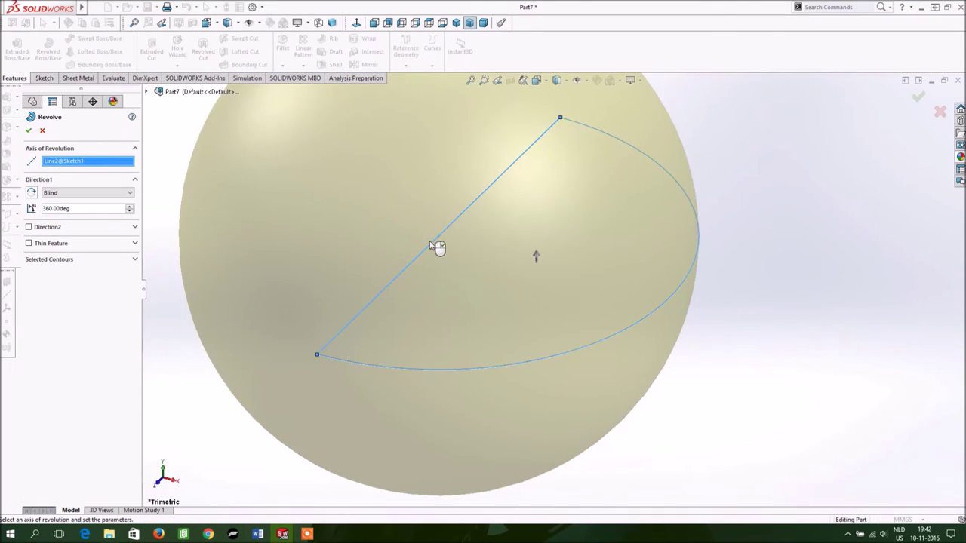
pyautogui.scroll(-4, 432, 245)
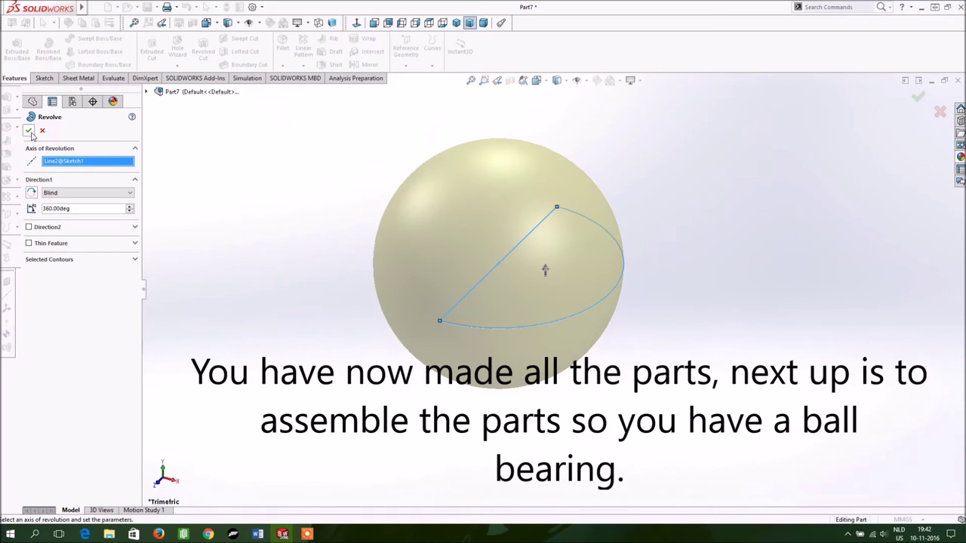
pyautogui.click(28, 132)
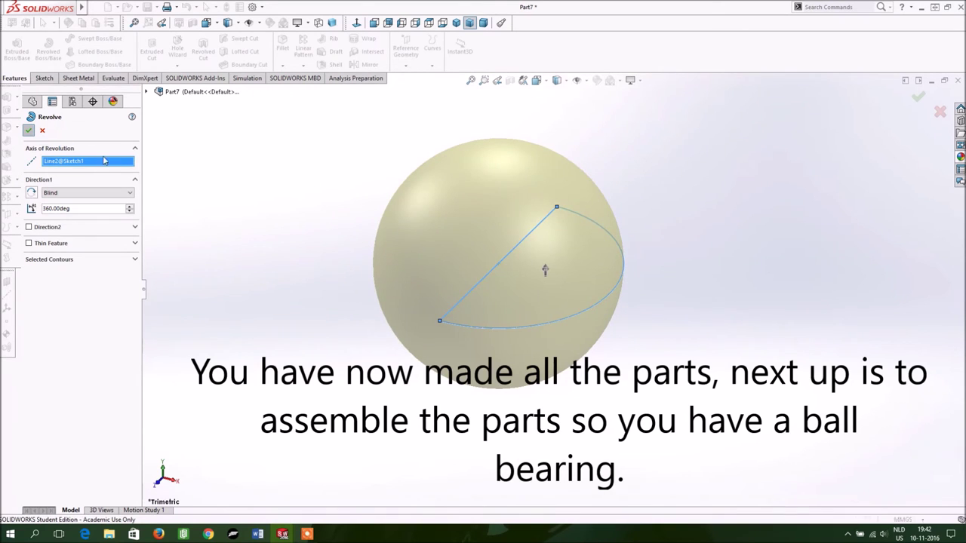
pyautogui.click(309, 227)
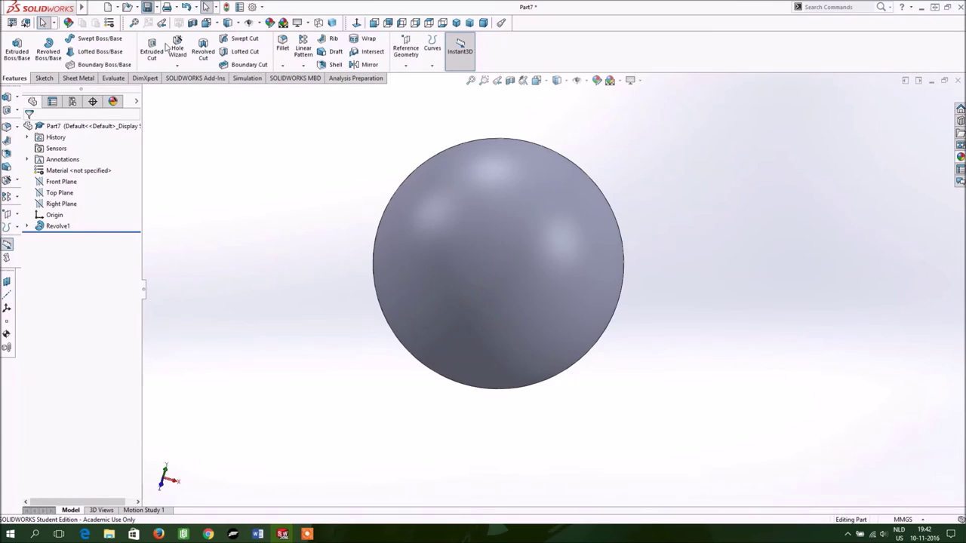
# Save the ball as Rollerball_part and minimise its window.
pyautogui.hotkey('ctrl', 's')
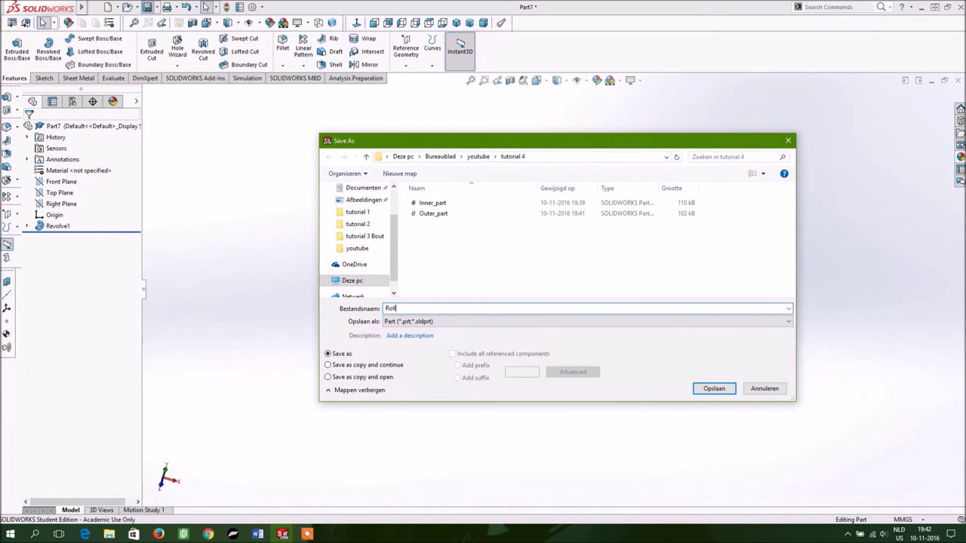
pyautogui.write('Rollerball_par')
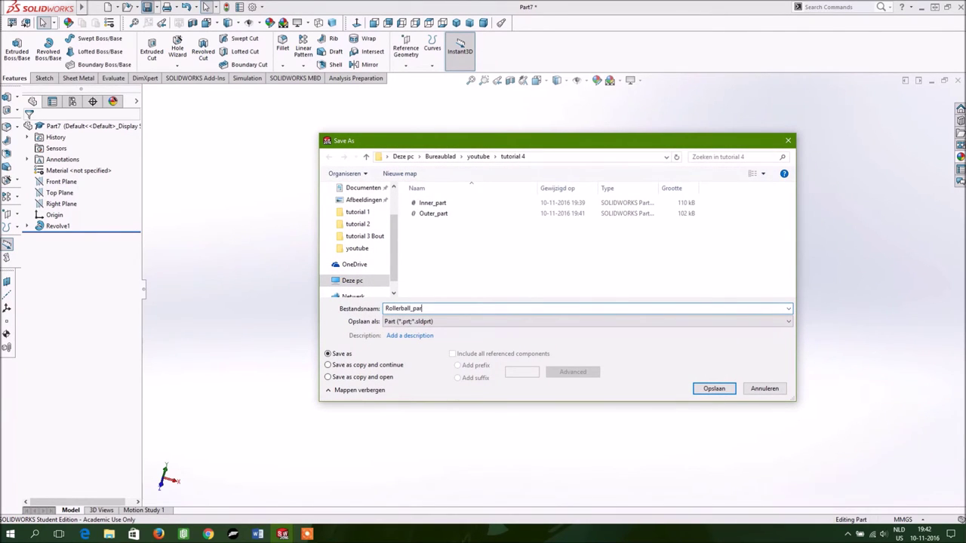
pyautogui.write('t')
pyautogui.press('Return')
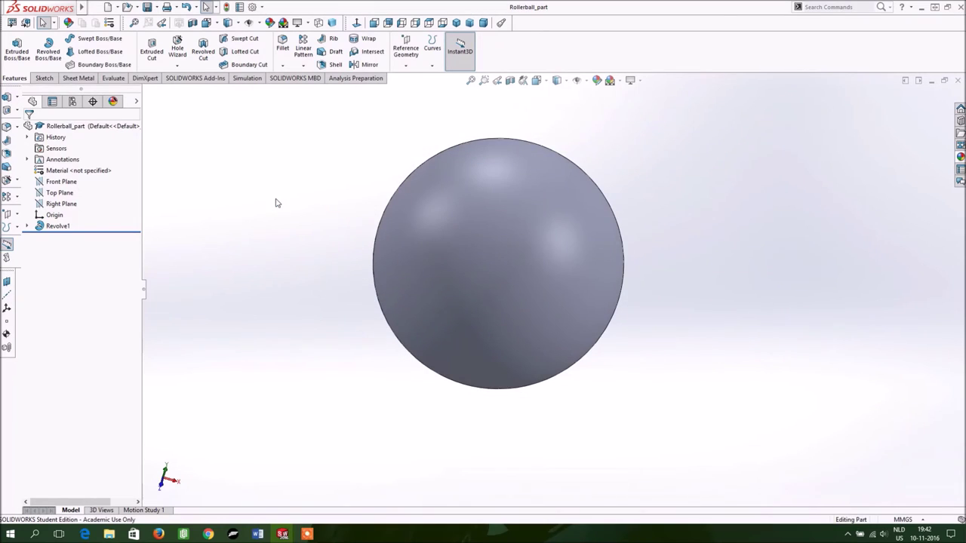
pyautogui.click(931, 81)
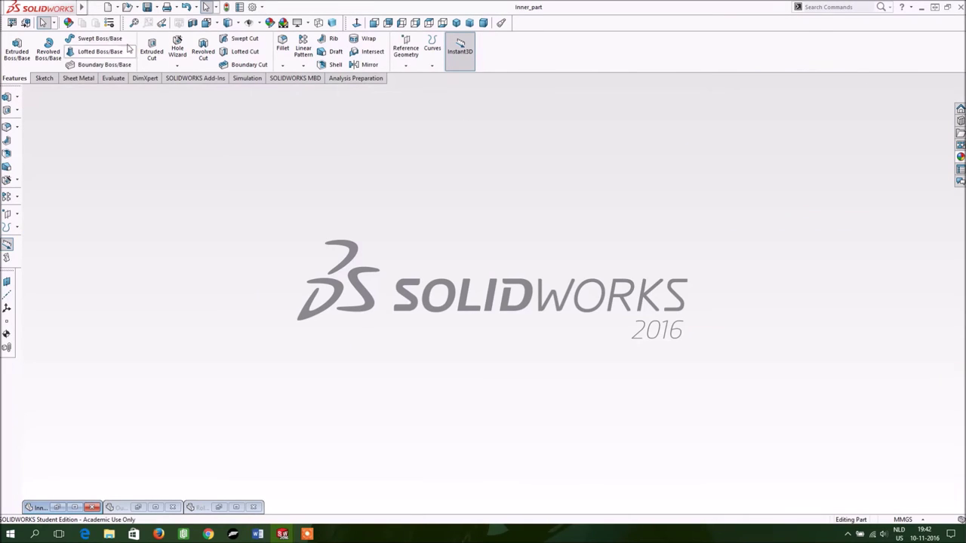
# Create the assembly Assem1 and place Inner_part as its fixed first component.
pyautogui.click(108, 7)
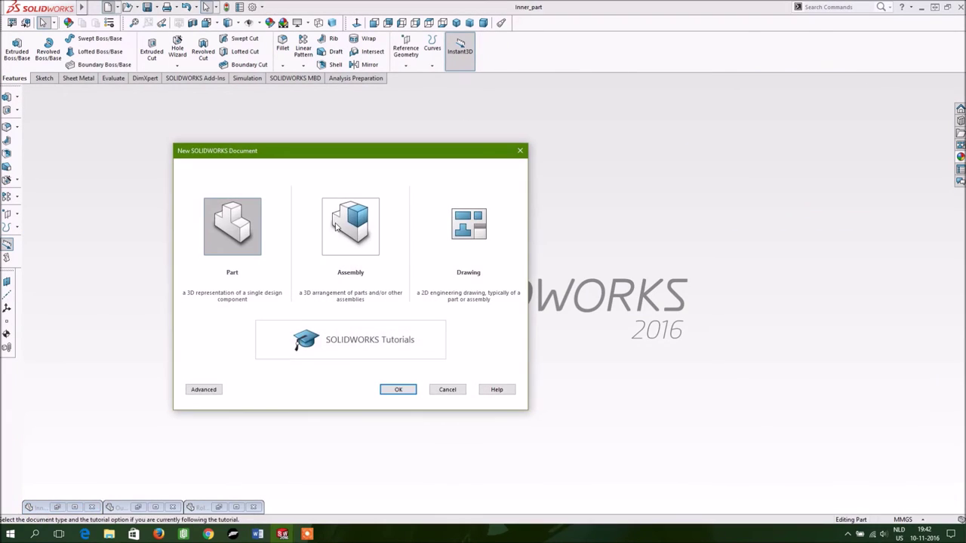
pyautogui.click(351, 222)
pyautogui.click(399, 389)
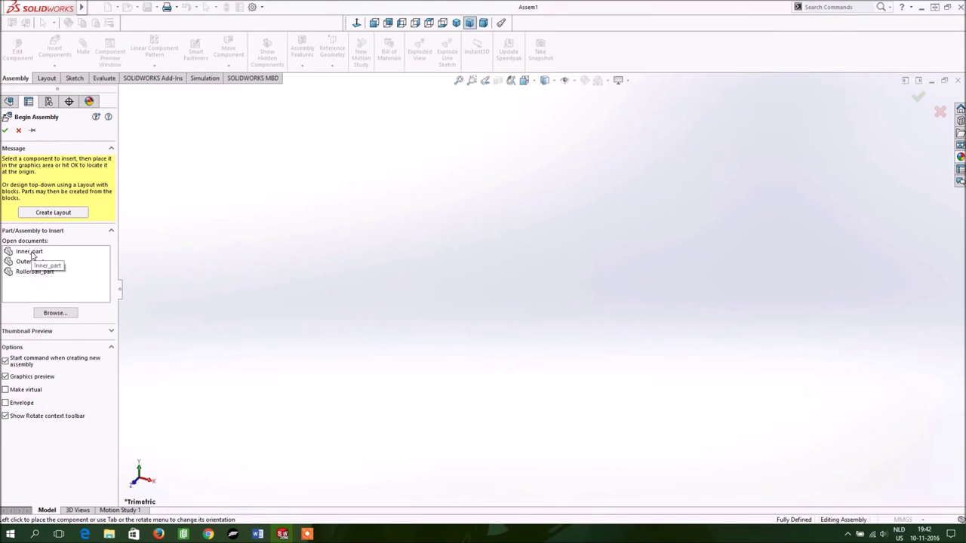
pyautogui.click(30, 252)
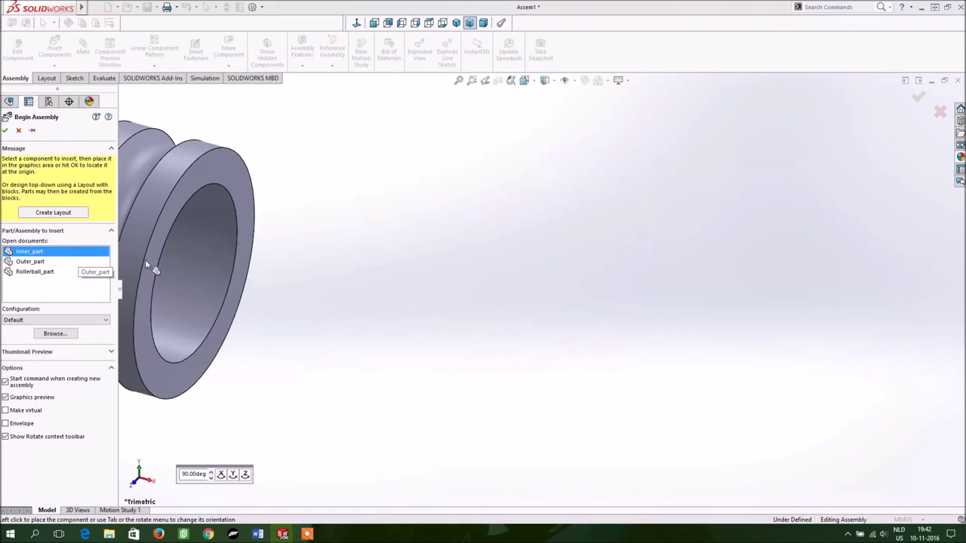
pyautogui.click(483, 312)
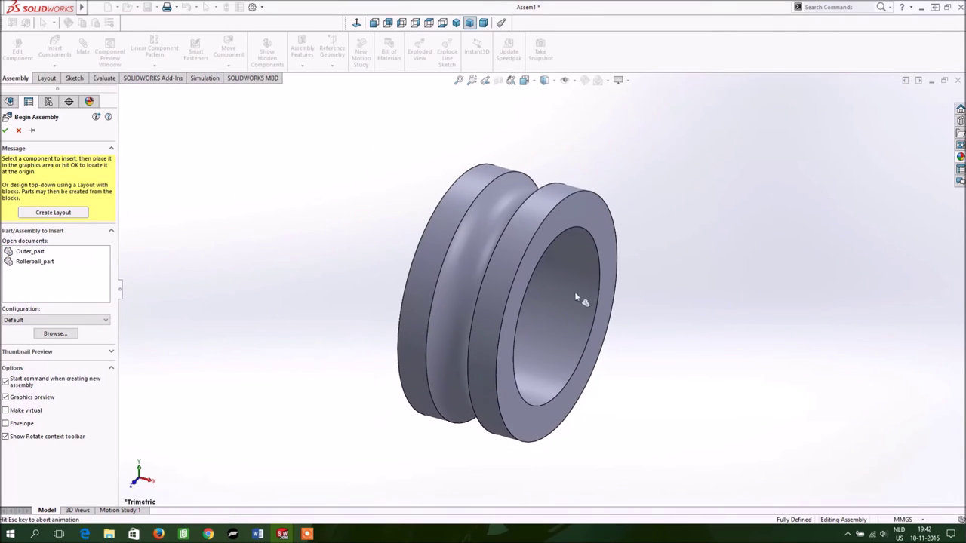
pyautogui.moveTo(727, 279)
pyautogui.mouseDown(button='middle')
pyautogui.moveTo(722, 264)
pyautogui.moveTo(662, 224)
pyautogui.moveTo(625, 183)
pyautogui.moveTo(654, 190)
pyautogui.moveTo(657, 201)
pyautogui.mouseUp(button='middle')
pyautogui.click(44, 46)
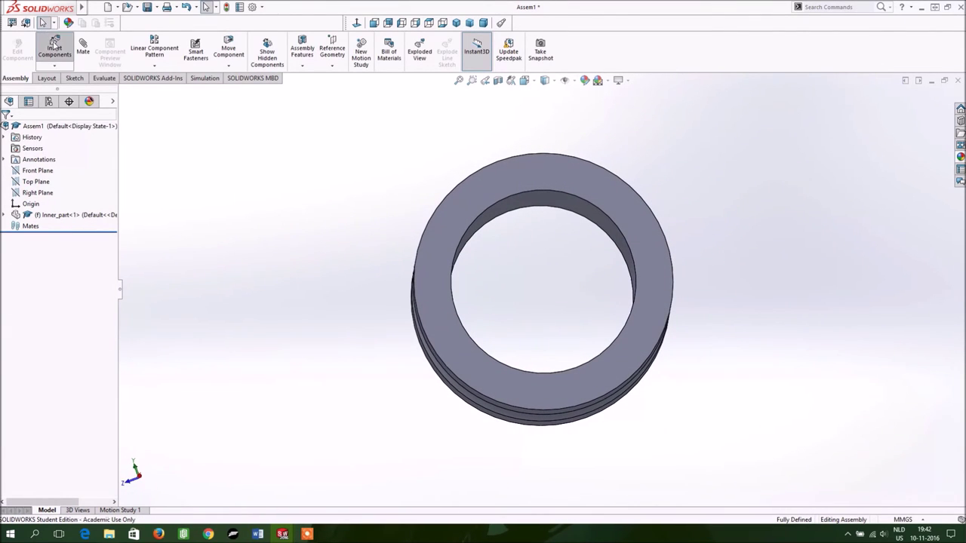
# Insert three Rollerball_part copies, placing them left of, above and below the ring.
pyautogui.click(30, 263)
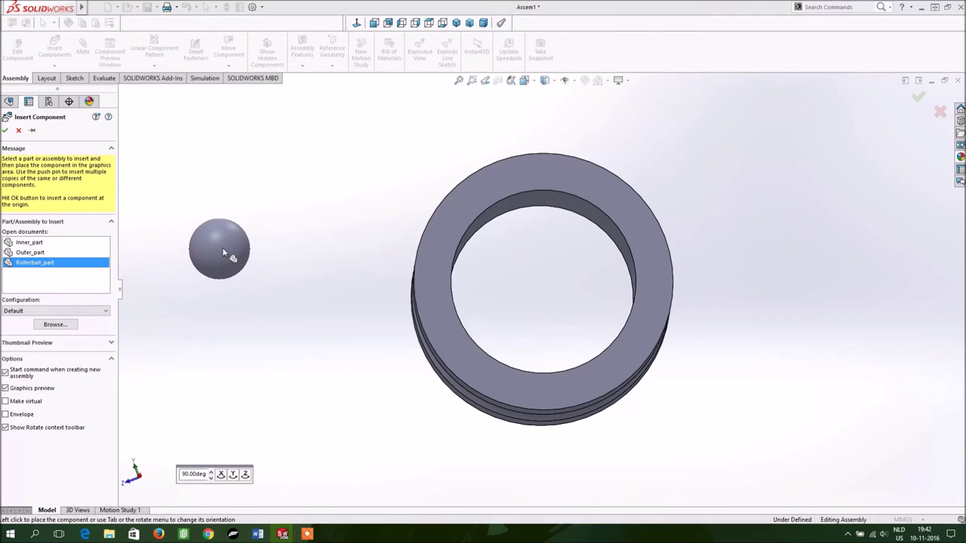
pyautogui.click(225, 247)
pyautogui.click(51, 45)
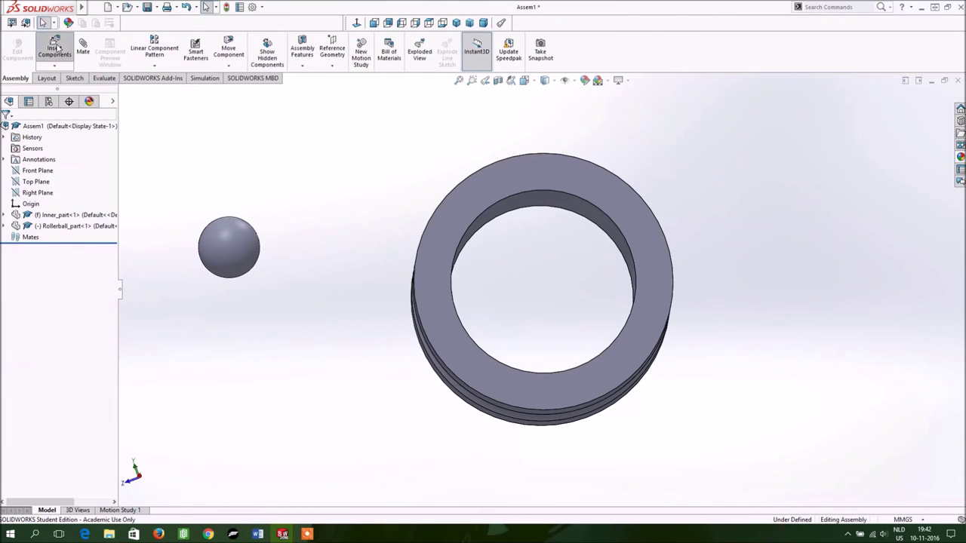
pyautogui.click(28, 262)
pyautogui.click(358, 181)
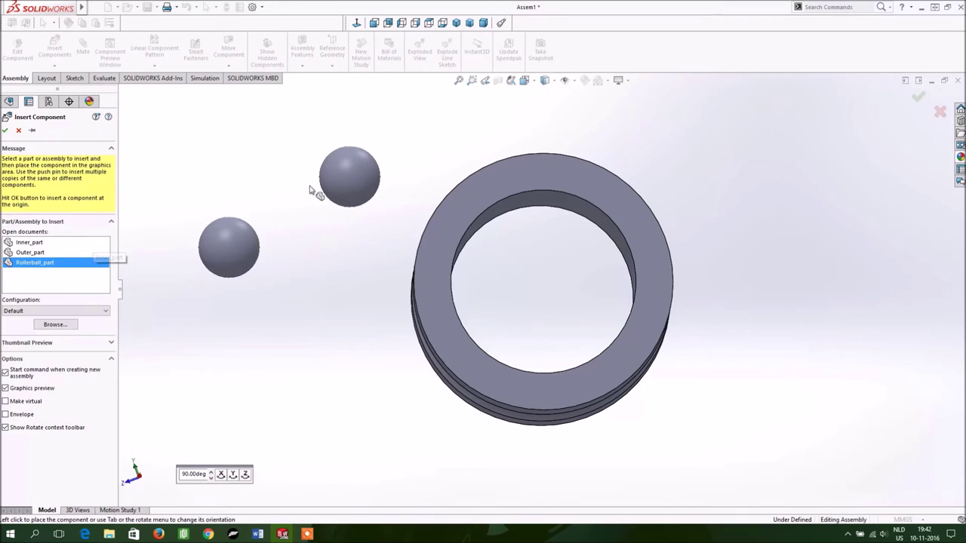
pyautogui.click(54, 49)
pyautogui.click(34, 262)
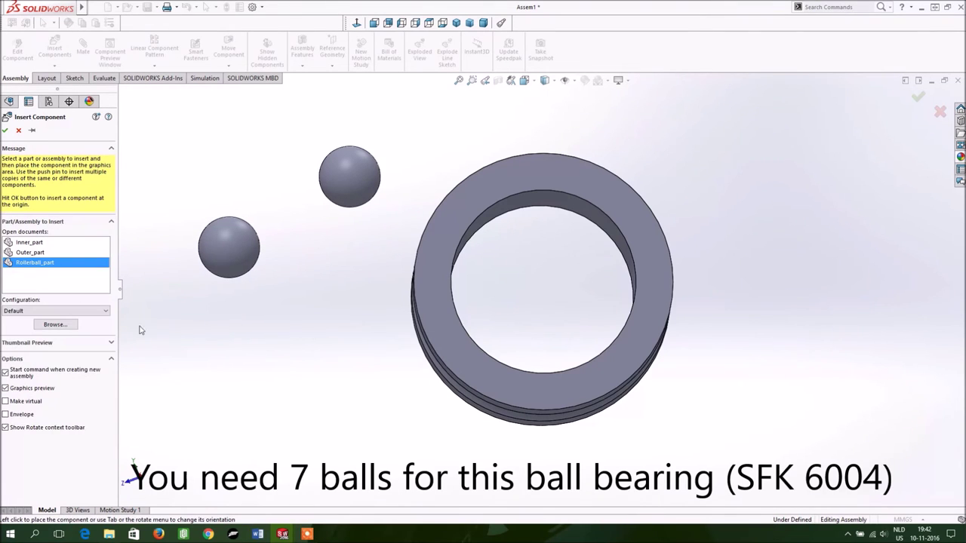
pyautogui.click(192, 342)
# Place three more Rollerball_part balls around the inner ring.
pyautogui.click(54, 49)
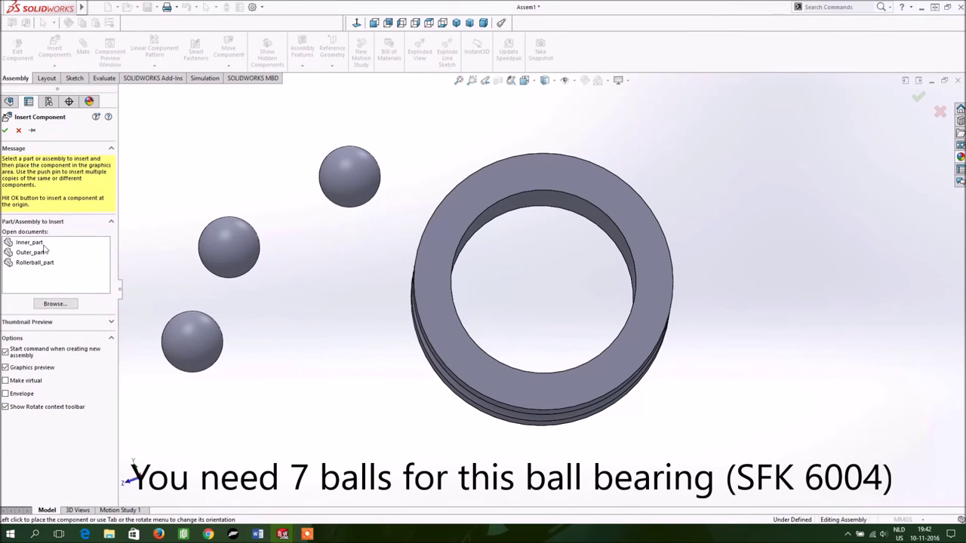
pyautogui.click(34, 262)
pyautogui.click(265, 322)
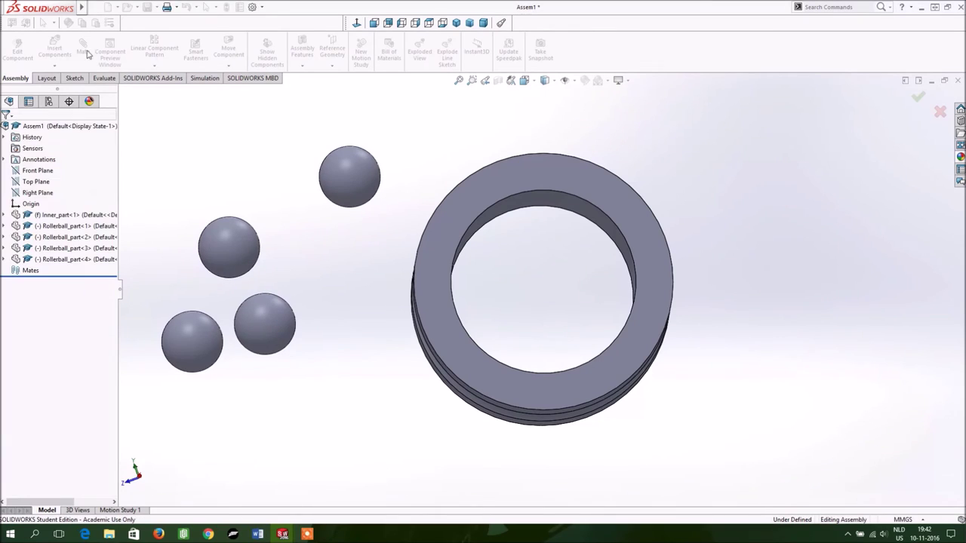
pyautogui.click(54, 49)
pyautogui.click(34, 263)
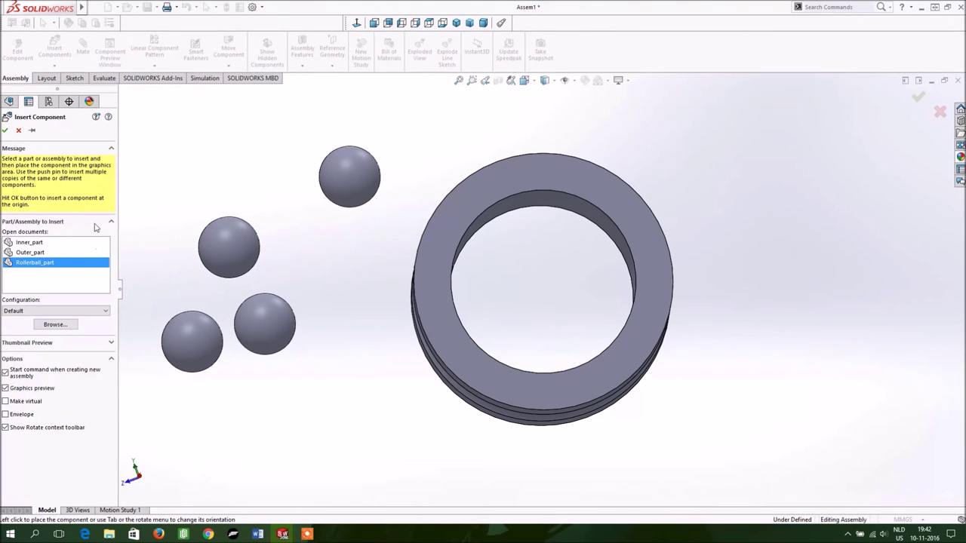
pyautogui.click(193, 168)
pyautogui.press('z')
pyautogui.click(55, 49)
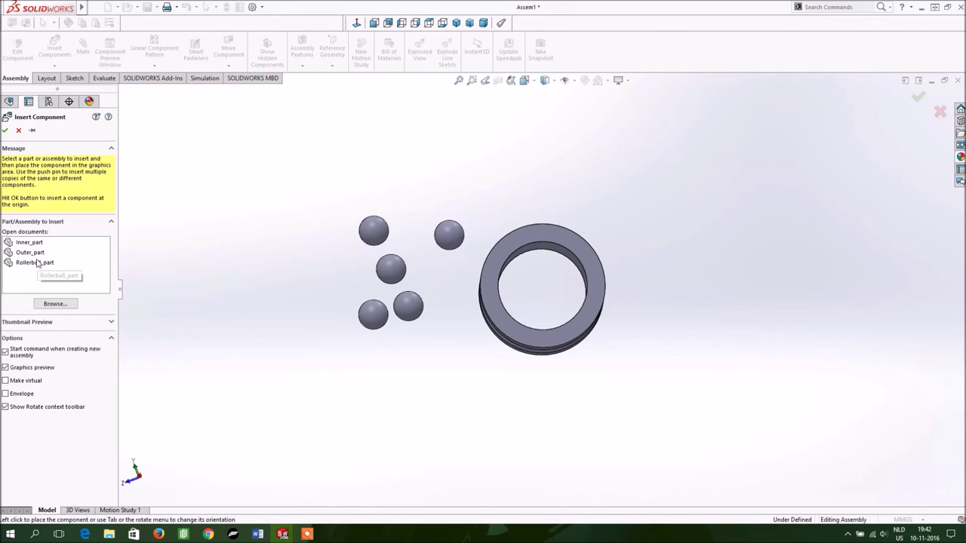
pyautogui.click(36, 263)
pyautogui.click(296, 265)
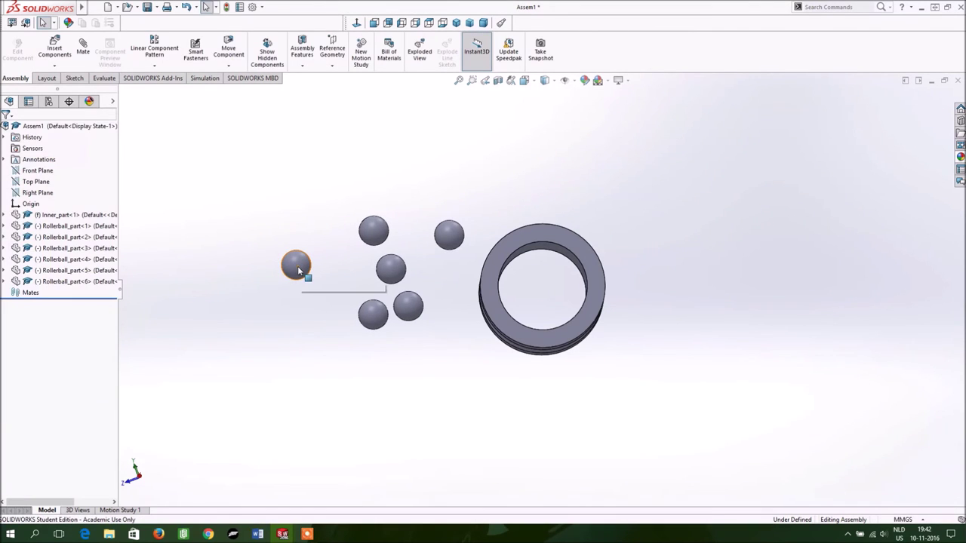
# Place the seventh Rollerball_part ball and drag one ball right next to the ring.
pyautogui.click(64, 42)
pyautogui.click(49, 262)
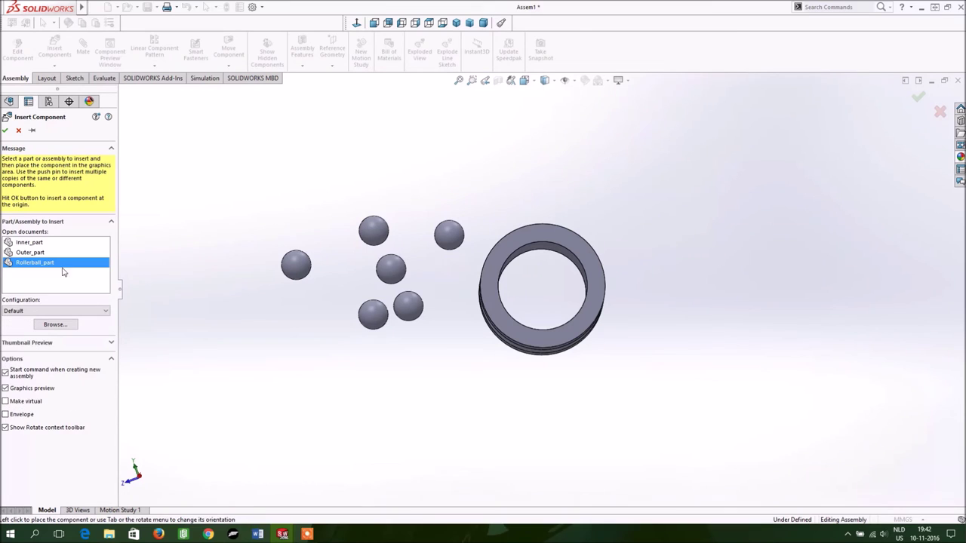
pyautogui.click(415, 311)
pyautogui.moveTo(463, 179)
pyautogui.mouseDown(button='middle')
pyautogui.moveTo(454, 196)
pyautogui.moveTo(445, 157)
pyautogui.mouseUp(button='middle')
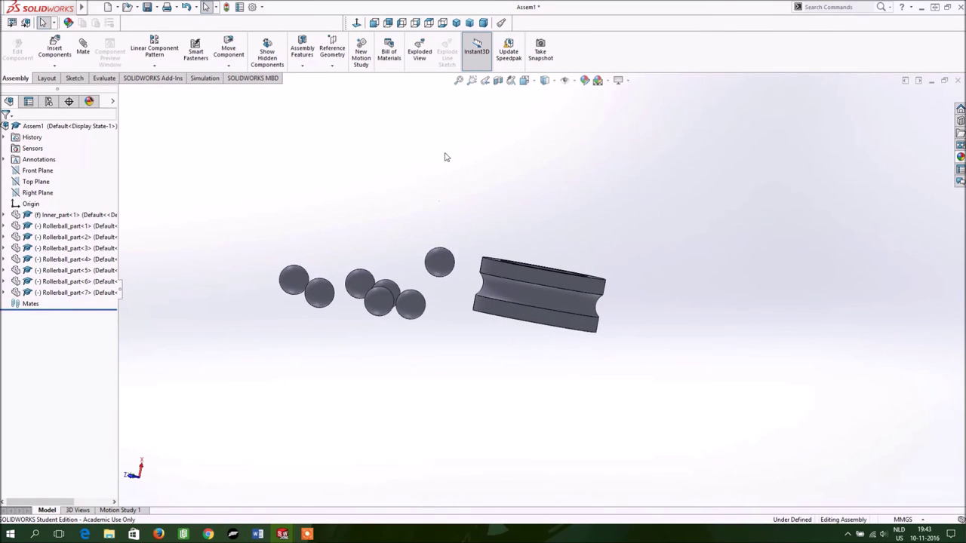
pyautogui.moveTo(431, 259); pyautogui.dragTo(464, 280)
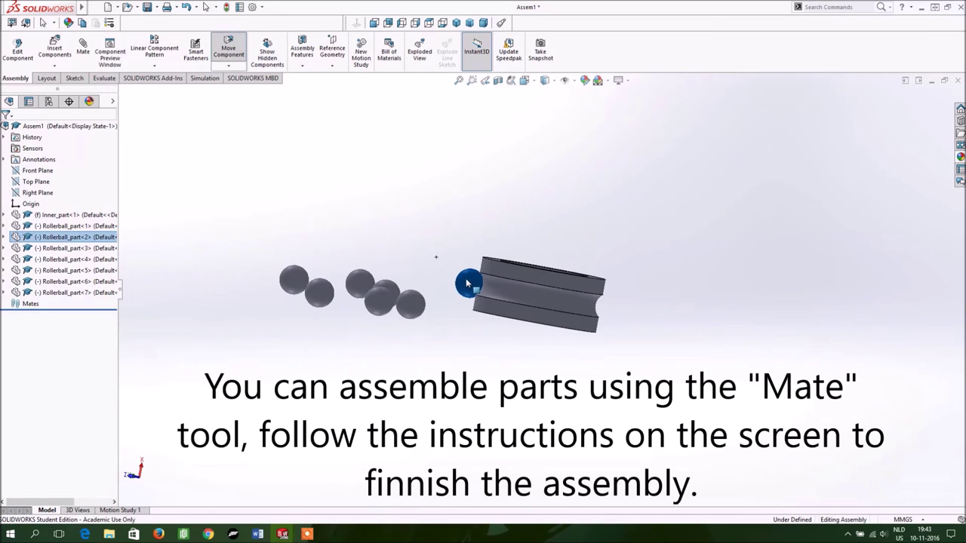
# Seat the first two balls with tangent mates to the inner ring's groove.
pyautogui.press('Escape')
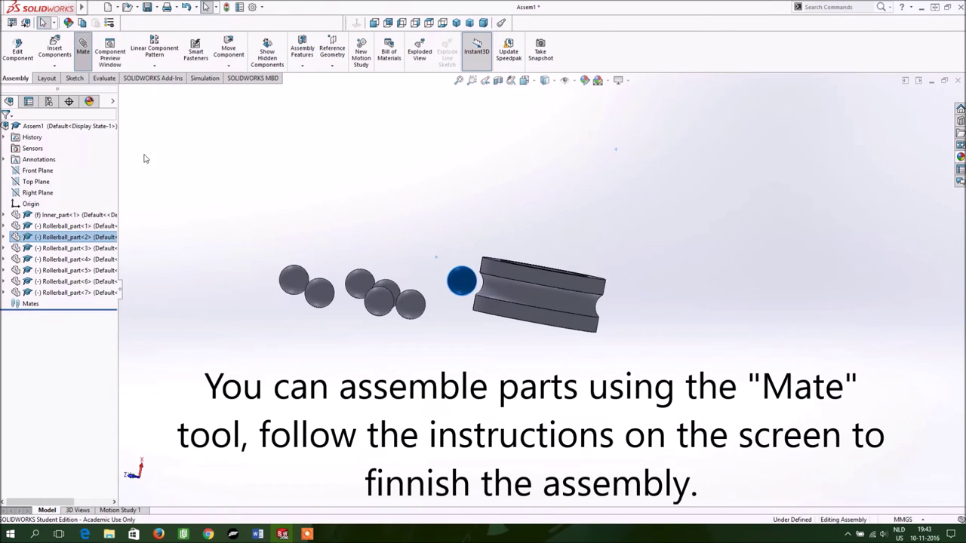
pyautogui.click(500, 285)
pyautogui.moveTo(553, 181)
pyautogui.mouseDown(button='middle')
pyautogui.moveTo(578, 244)
pyautogui.moveTo(689, 254)
pyautogui.moveTo(585, 256)
pyautogui.moveTo(598, 134)
pyautogui.mouseUp(button='middle')
pyautogui.click(578, 250)
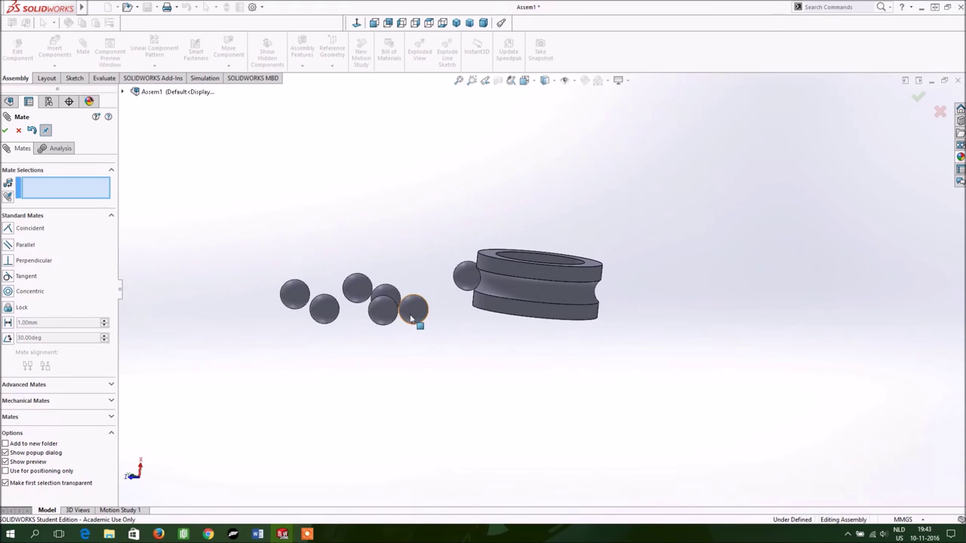
pyautogui.moveTo(492, 295)
pyautogui.mouseDown(button='middle')
pyautogui.moveTo(646, 265)
pyautogui.moveTo(582, 212)
pyautogui.moveTo(595, 244)
pyautogui.moveTo(629, 264)
pyautogui.mouseUp(button='middle')
pyautogui.moveTo(478, 296); pyautogui.dragTo(460, 284)
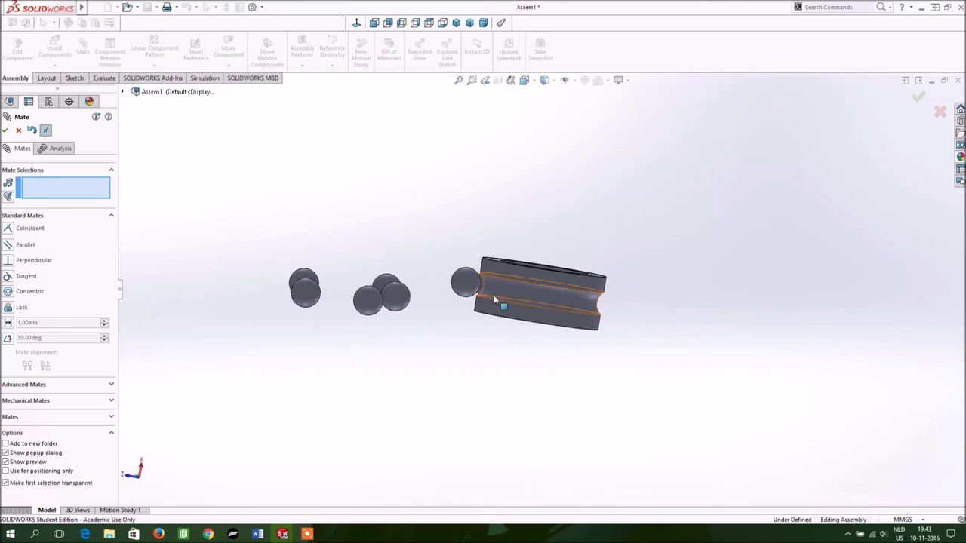
pyautogui.click(468, 284)
pyautogui.click(523, 301)
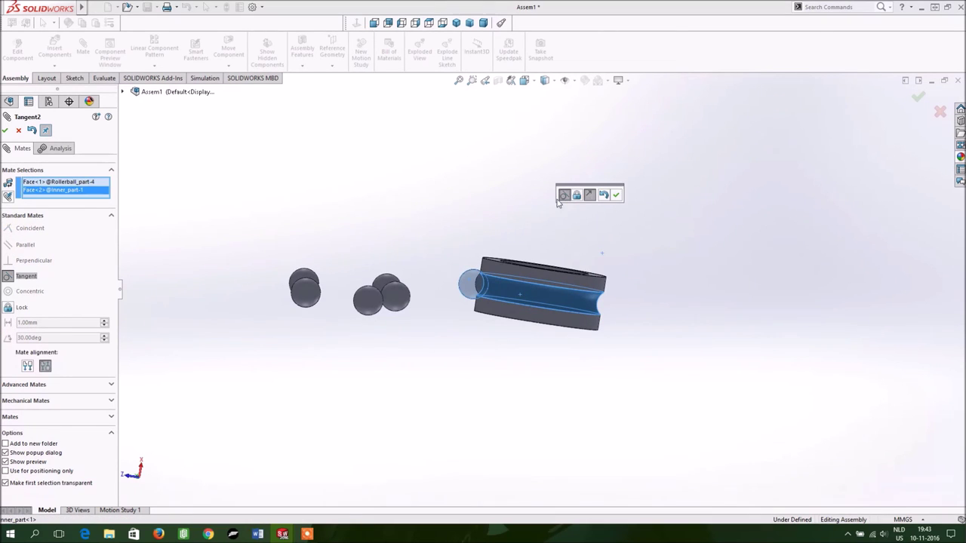
pyautogui.click(615, 195)
# Bring a loose ball beside the ring and mate it tangent to the groove.
pyautogui.moveTo(563, 204); pyautogui.dragTo(512, 264, button='middle')
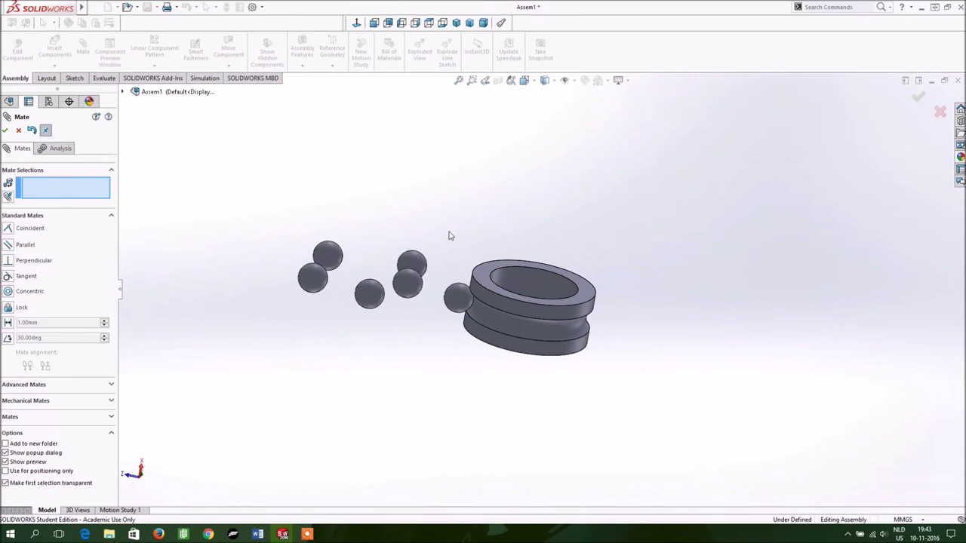
pyautogui.moveTo(449, 239); pyautogui.dragTo(406, 261, button='middle')
pyautogui.moveTo(406, 260)
pyautogui.mouseDown()
pyautogui.moveTo(472, 402)
pyautogui.moveTo(516, 402)
pyautogui.mouseUp()
pyautogui.moveTo(540, 230); pyautogui.dragTo(526, 120, button='middle')
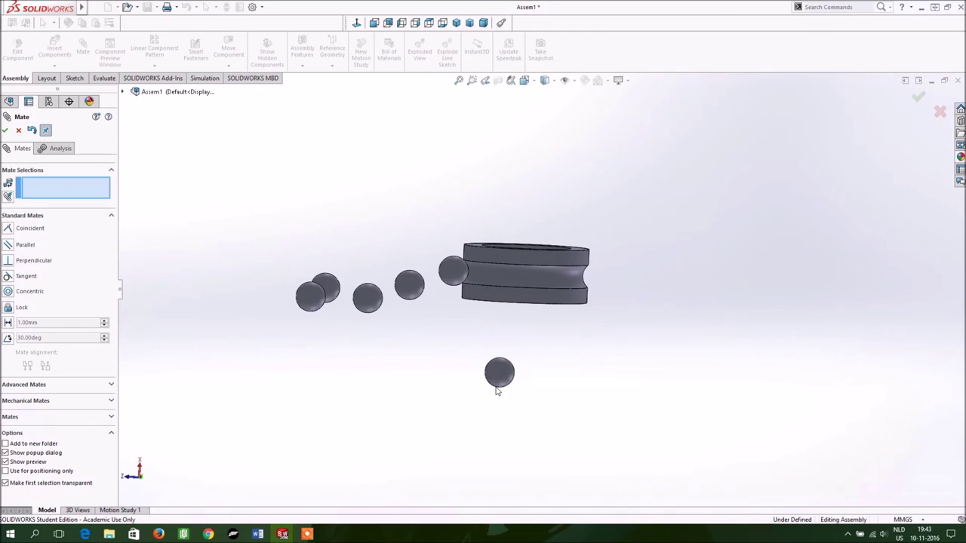
pyautogui.moveTo(496, 390); pyautogui.dragTo(500, 336)
pyautogui.moveTo(436, 297); pyautogui.dragTo(435, 300)
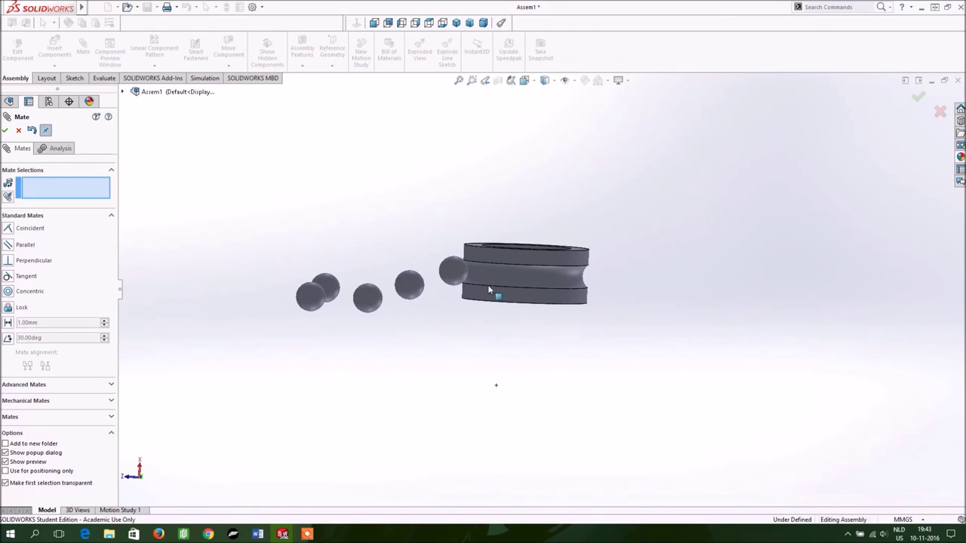
pyautogui.moveTo(576, 222); pyautogui.dragTo(511, 206, button='middle')
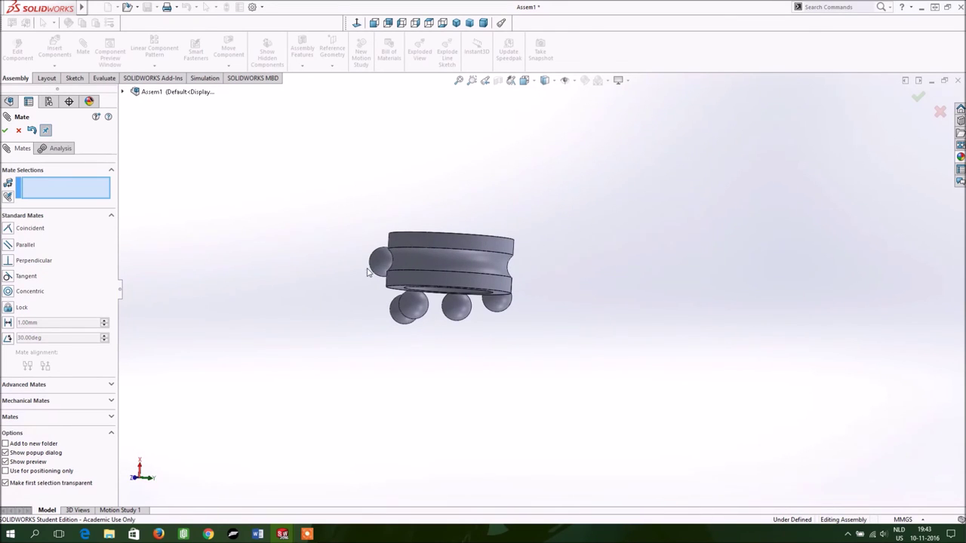
pyautogui.moveTo(370, 258); pyautogui.dragTo(361, 263)
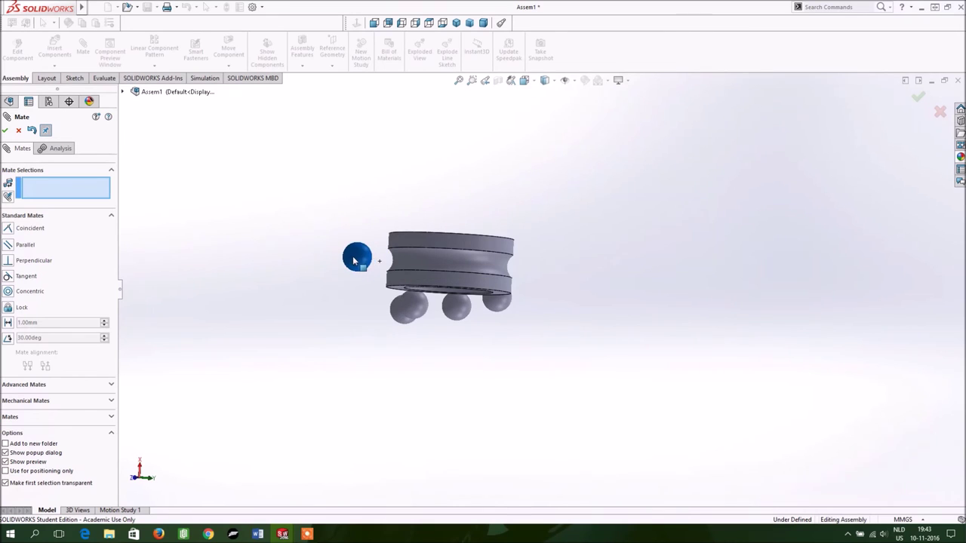
pyautogui.click(354, 260)
pyautogui.click(401, 254)
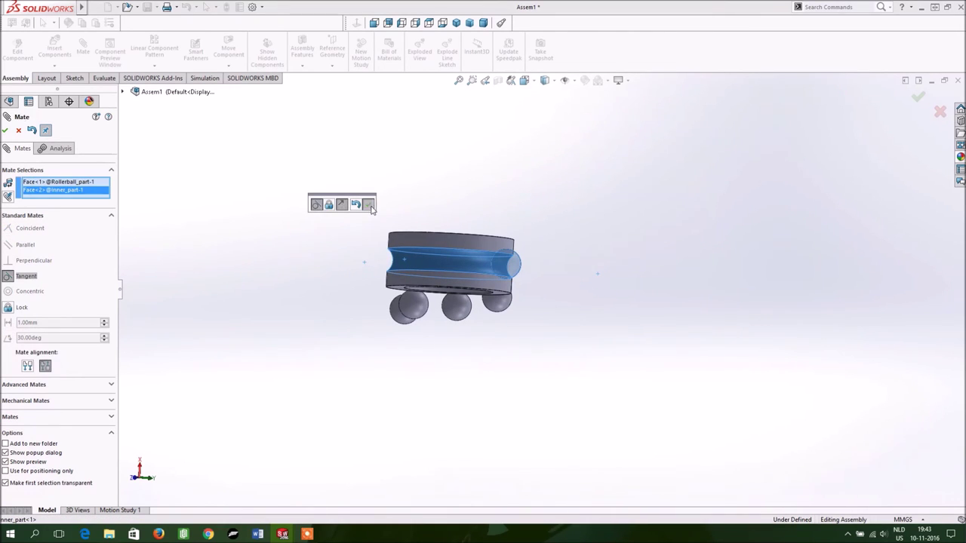
pyautogui.click(369, 205)
# Spread the balls around the ring and tangent-mate another ball to the groove.
pyautogui.moveTo(550, 218)
pyautogui.mouseDown(button='middle')
pyautogui.moveTo(528, 396)
pyautogui.moveTo(435, 419)
pyautogui.mouseUp(button='middle')
pyautogui.moveTo(411, 416); pyautogui.dragTo(452, 381)
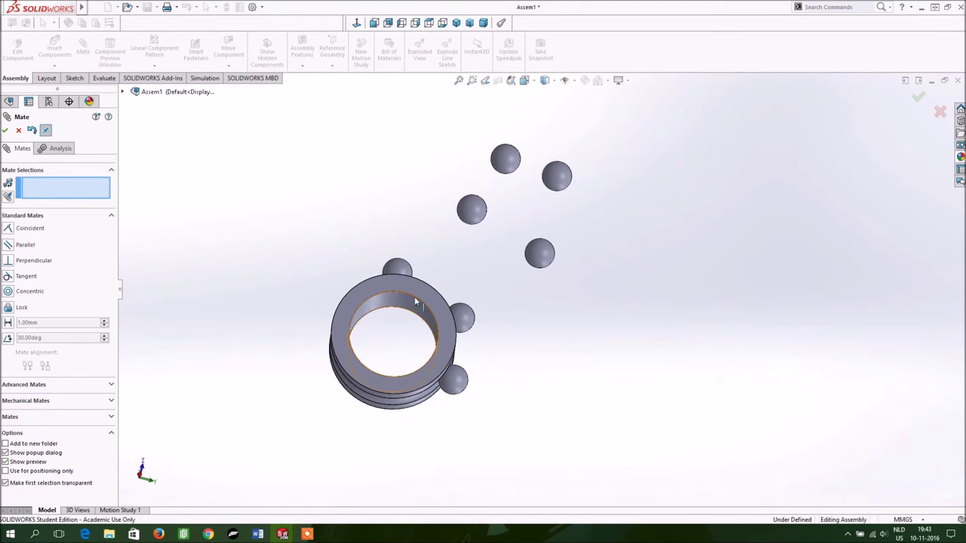
pyautogui.moveTo(396, 268)
pyautogui.mouseDown()
pyautogui.moveTo(324, 311)
pyautogui.moveTo(318, 348)
pyautogui.mouseUp()
pyautogui.moveTo(463, 317)
pyautogui.mouseDown()
pyautogui.moveTo(438, 279)
pyautogui.moveTo(360, 279)
pyautogui.mouseUp()
pyautogui.moveTo(458, 387)
pyautogui.mouseDown()
pyautogui.moveTo(412, 415)
pyautogui.moveTo(361, 397)
pyautogui.mouseUp()
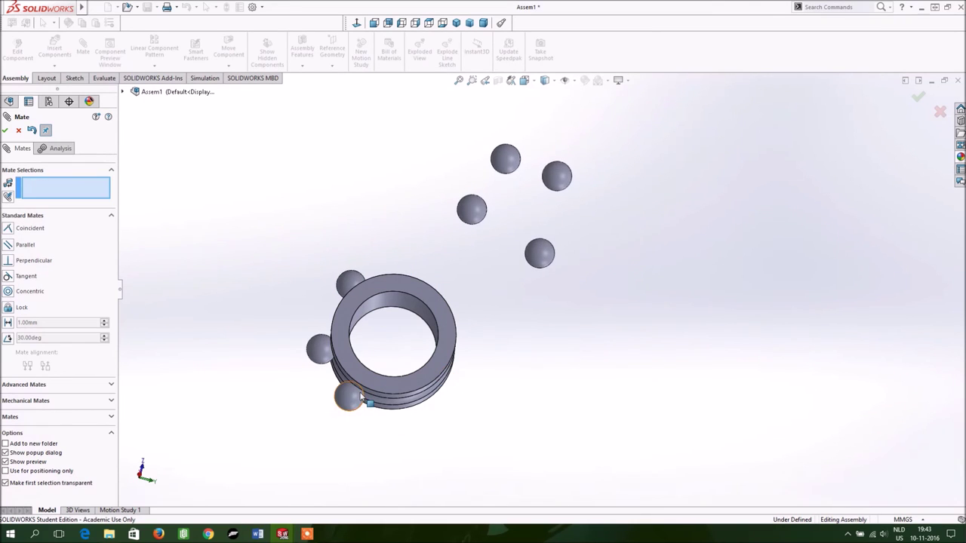
pyautogui.moveTo(574, 333)
pyautogui.mouseDown(button='middle')
pyautogui.moveTo(513, 291)
pyautogui.moveTo(540, 240)
pyautogui.mouseUp(button='middle')
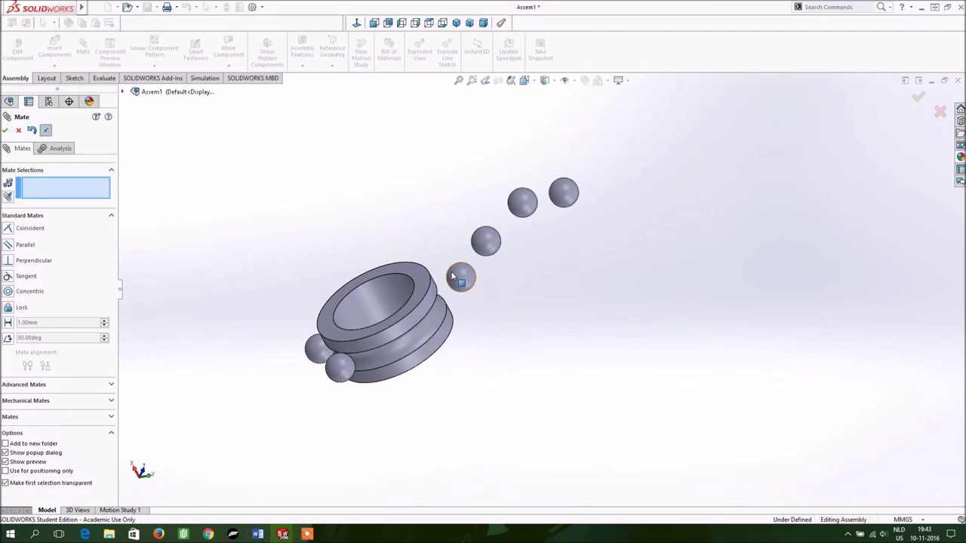
pyautogui.click(458, 283)
pyautogui.click(433, 311)
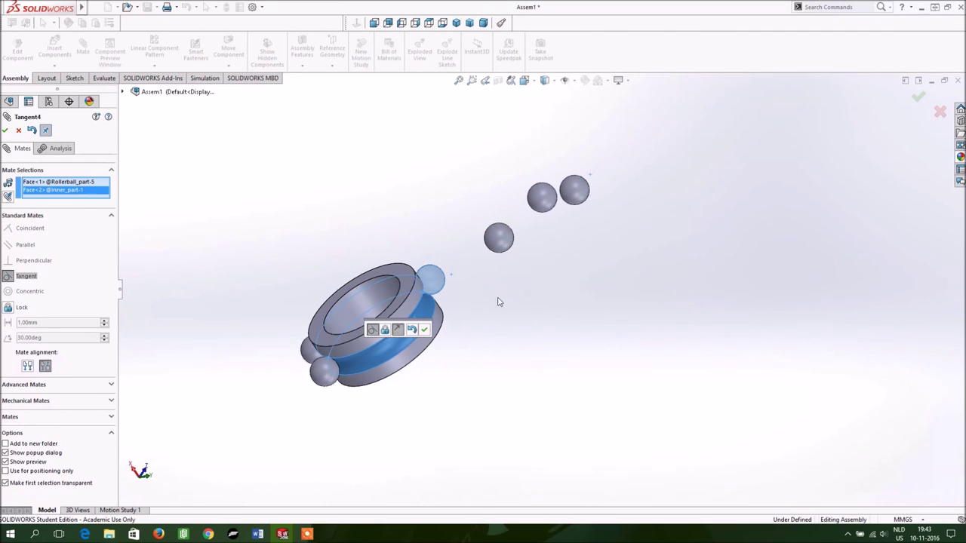
pyautogui.moveTo(497, 302); pyautogui.dragTo(517, 403, button='middle')
pyautogui.click(424, 329)
# Move two more loose balls against the ring and tangent-mate each to the groove.
pyautogui.moveTo(436, 302)
pyautogui.mouseDown()
pyautogui.moveTo(497, 244)
pyautogui.moveTo(457, 354)
pyautogui.mouseUp()
pyautogui.moveTo(334, 363); pyautogui.dragTo(431, 319, button='middle')
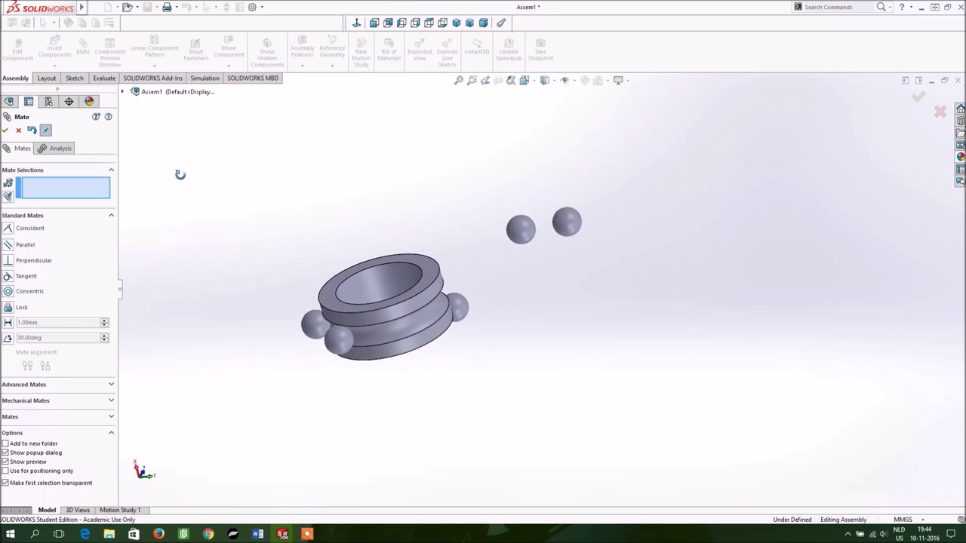
pyautogui.moveTo(454, 300); pyautogui.dragTo(464, 262)
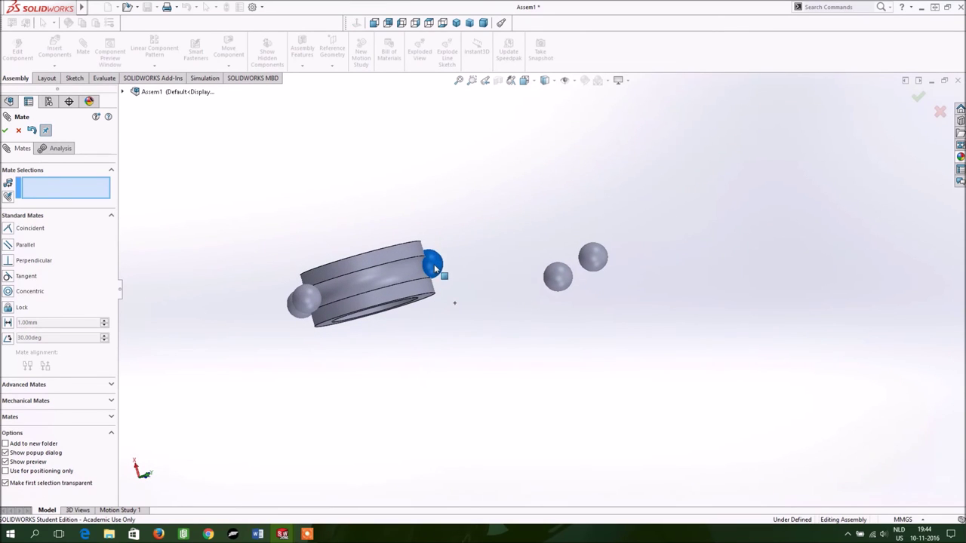
pyautogui.click(464, 261)
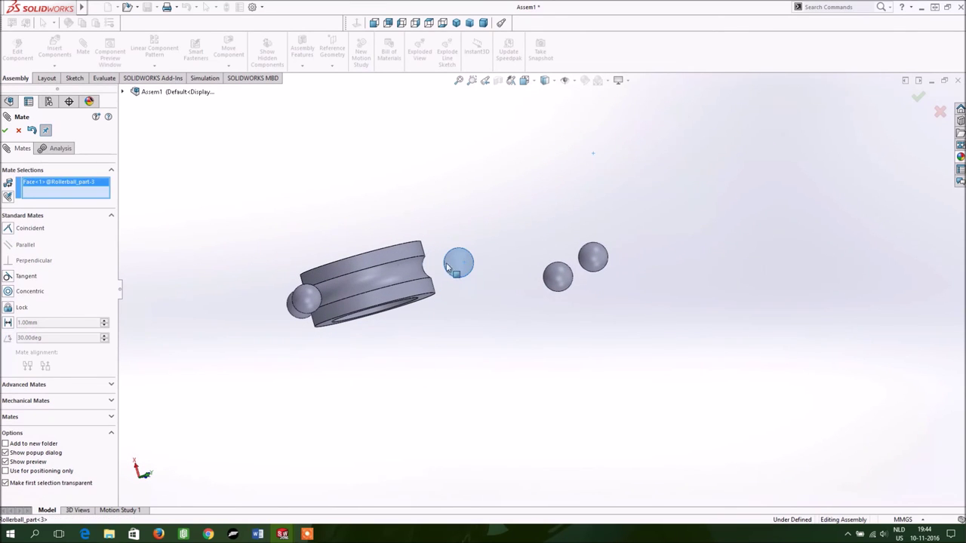
pyautogui.click(389, 276)
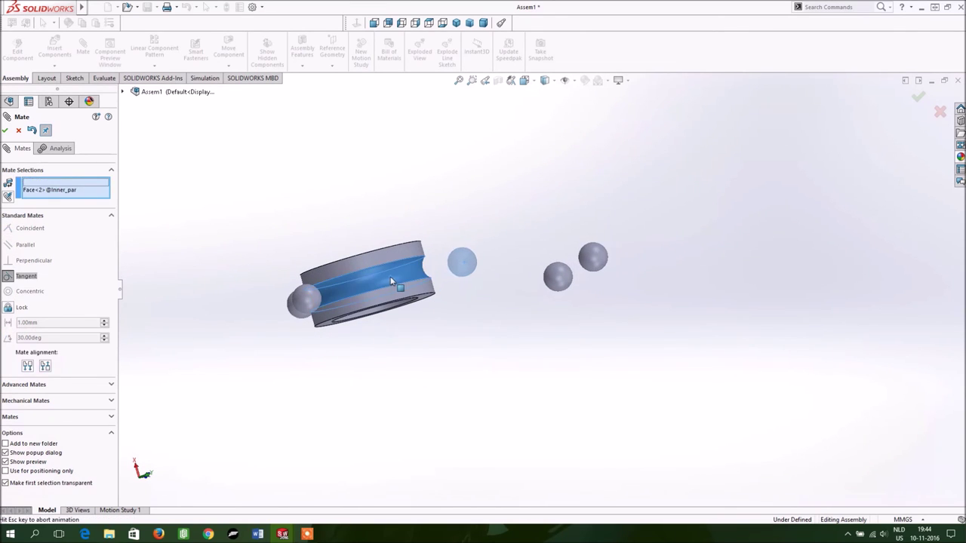
pyautogui.click(33, 132)
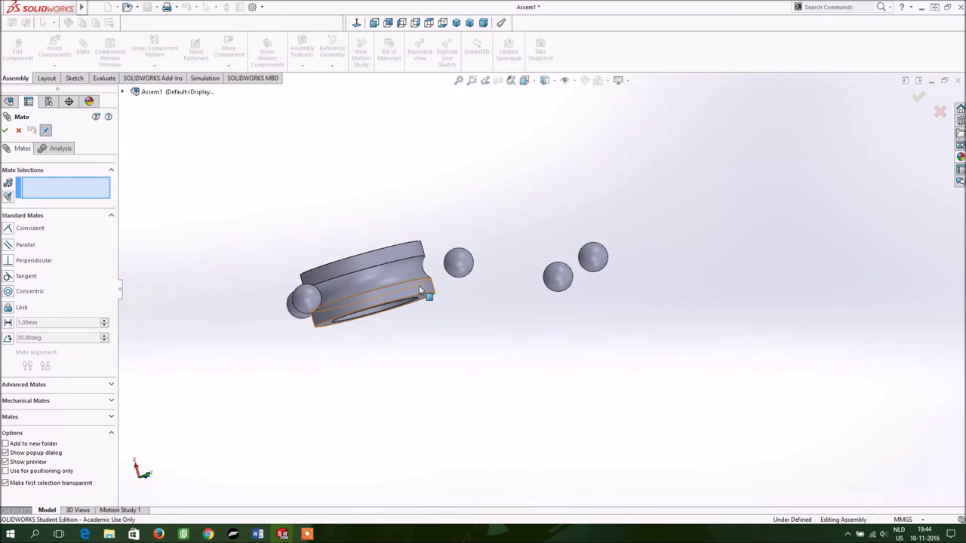
pyautogui.moveTo(455, 263); pyautogui.dragTo(437, 261)
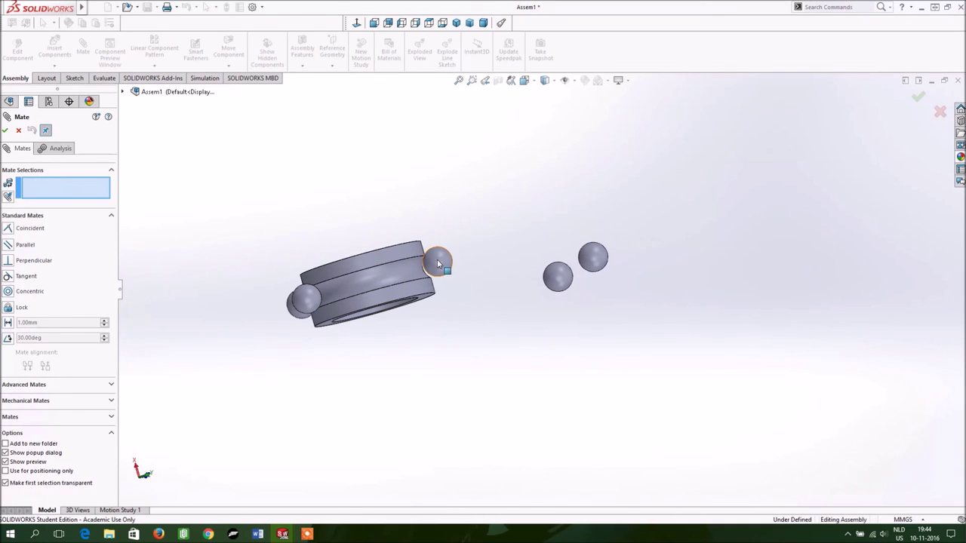
pyautogui.click(437, 260)
pyautogui.click(406, 272)
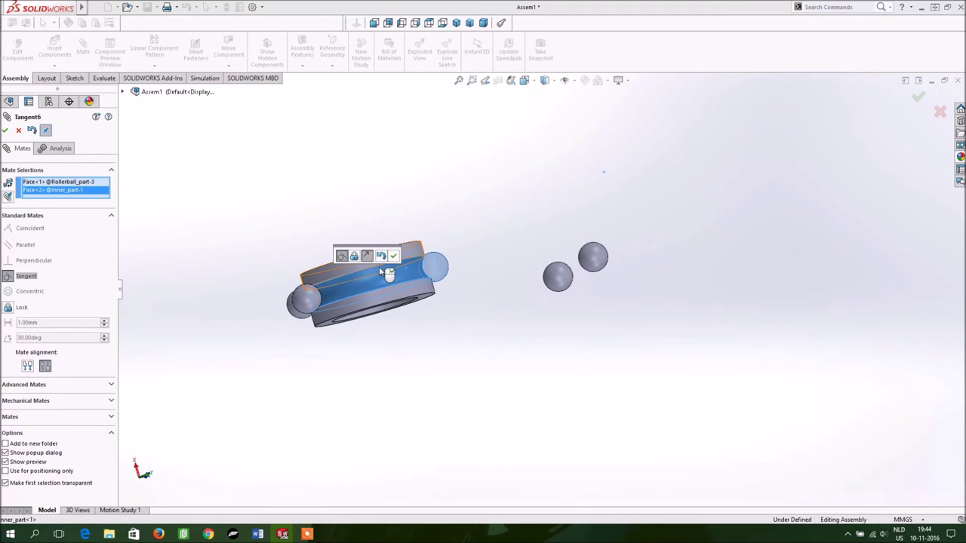
pyautogui.moveTo(509, 232)
pyautogui.mouseDown(button='middle')
pyautogui.moveTo(486, 279)
pyautogui.moveTo(494, 274)
pyautogui.moveTo(511, 358)
pyautogui.mouseUp(button='middle')
pyautogui.click(398, 257)
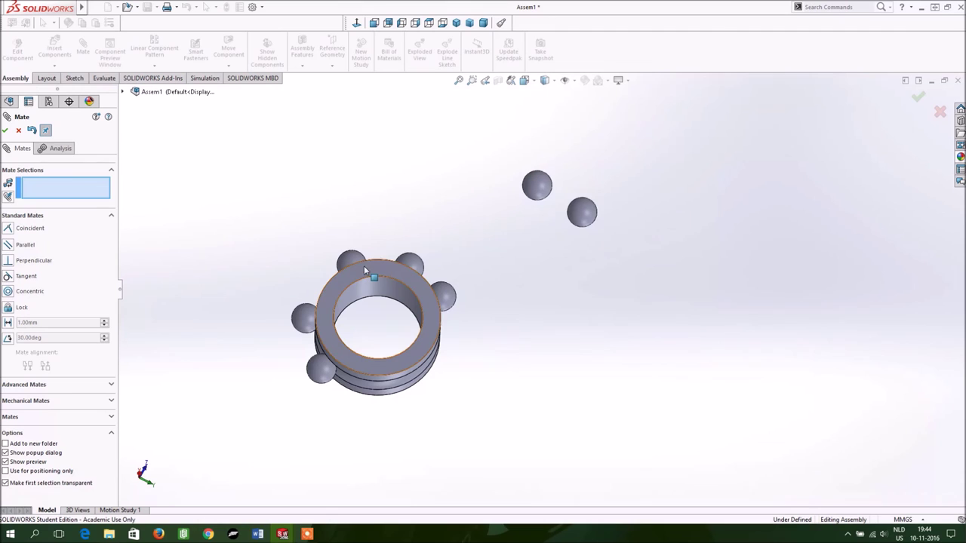
# Rearrange the balls and tangent-mate a loose ball to the inner ring's groove.
pyautogui.moveTo(351, 261)
pyautogui.mouseDown()
pyautogui.moveTo(425, 272)
pyautogui.moveTo(380, 253)
pyautogui.mouseUp()
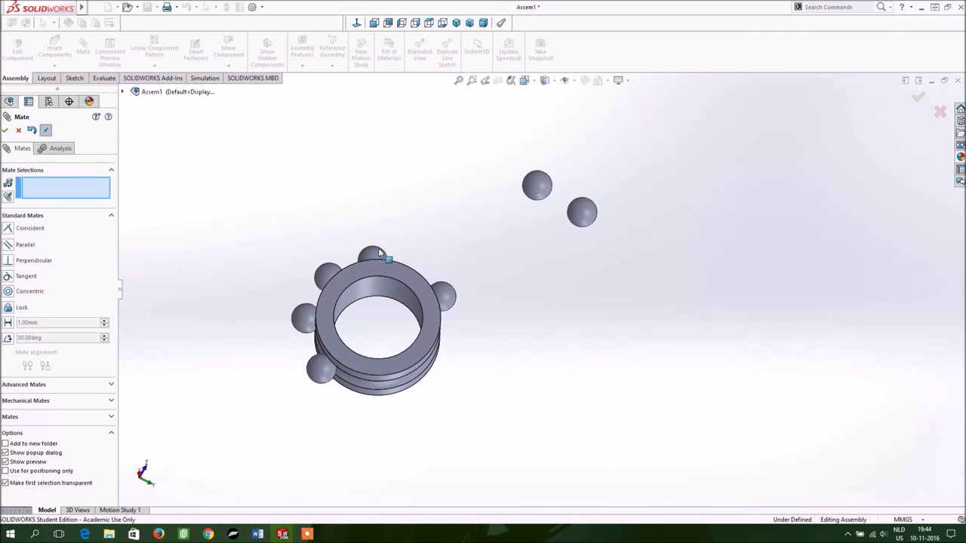
pyautogui.moveTo(454, 295)
pyautogui.mouseDown()
pyautogui.moveTo(427, 373)
pyautogui.moveTo(351, 396)
pyautogui.mouseUp()
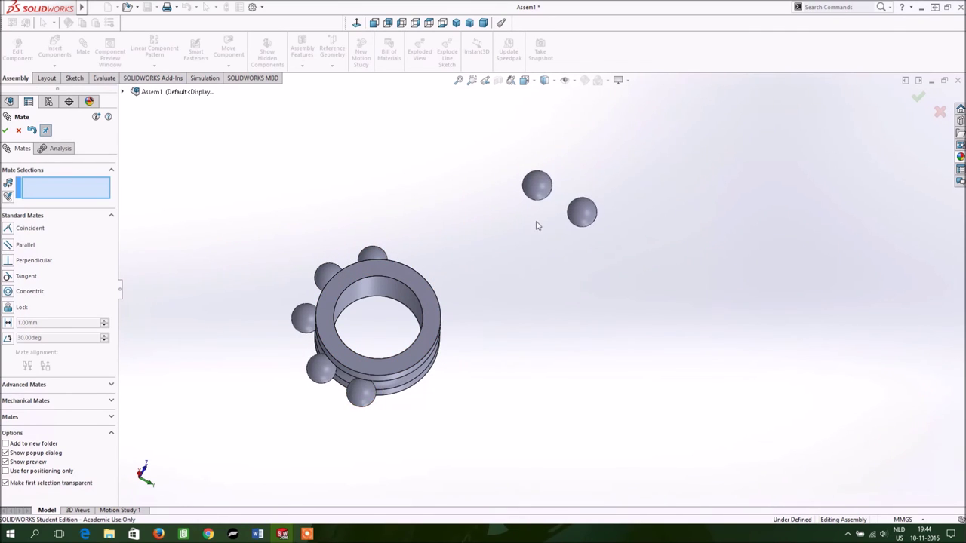
pyautogui.moveTo(528, 193); pyautogui.dragTo(435, 268)
pyautogui.moveTo(415, 209)
pyautogui.mouseDown(button='middle')
pyautogui.moveTo(384, 88)
pyautogui.moveTo(445, 274)
pyautogui.mouseUp(button='middle')
pyautogui.moveTo(459, 320); pyautogui.dragTo(426, 262)
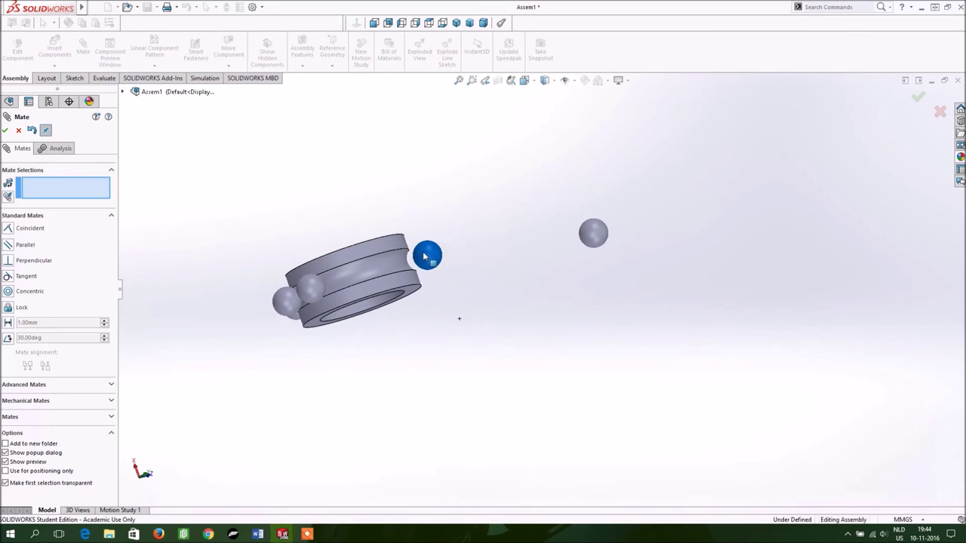
pyautogui.click(425, 258)
pyautogui.click(363, 264)
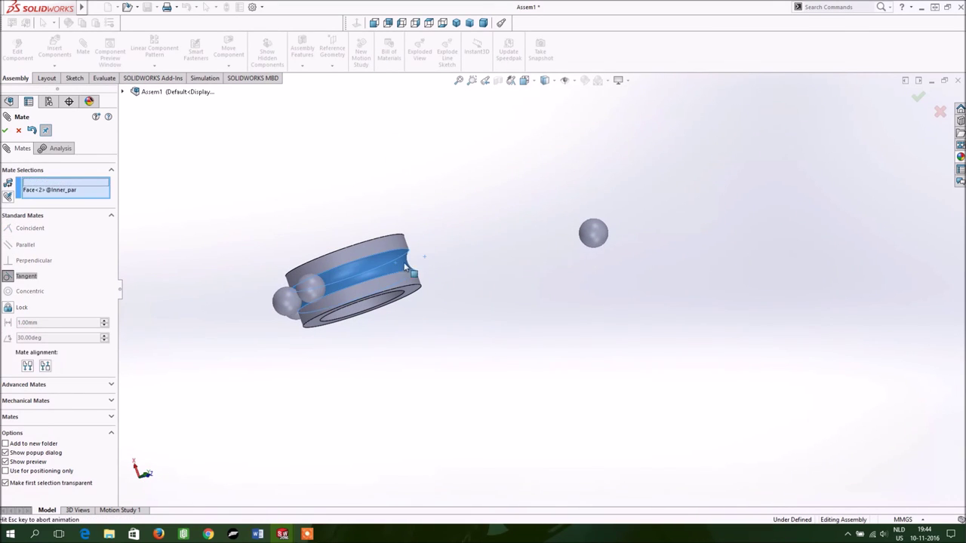
pyautogui.moveTo(465, 249)
pyautogui.mouseDown(button='middle')
pyautogui.moveTo(518, 365)
pyautogui.moveTo(546, 399)
pyautogui.mouseUp(button='middle')
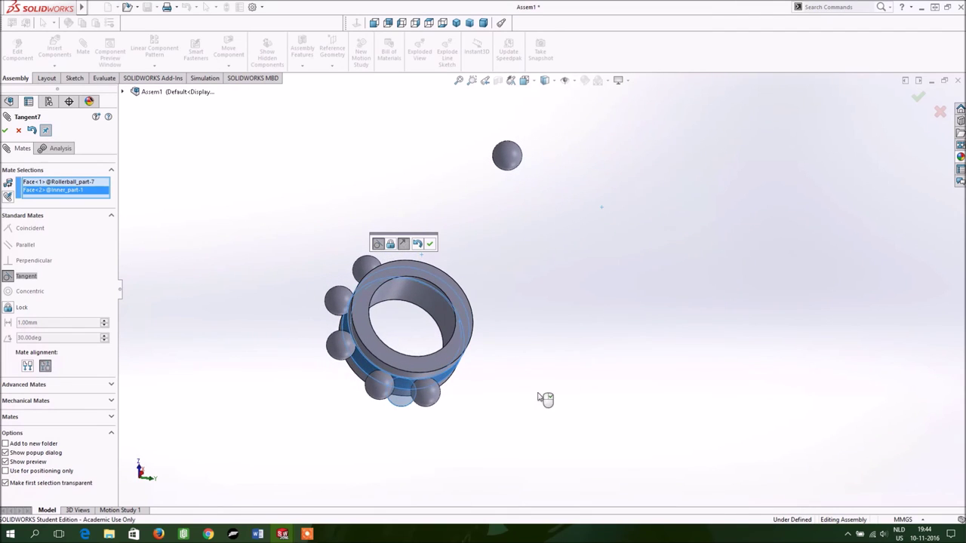
pyautogui.click(430, 244)
# Slide seated balls along the groove, then tangent-mate the last loose ball.
pyautogui.moveTo(429, 389); pyautogui.dragTo(483, 351)
pyautogui.moveTo(392, 404); pyautogui.dragTo(419, 400)
pyautogui.moveTo(483, 355); pyautogui.dragTo(465, 372)
pyautogui.moveTo(533, 291)
pyautogui.mouseDown(button='middle')
pyautogui.moveTo(494, 254)
pyautogui.moveTo(425, 242)
pyautogui.moveTo(452, 265)
pyautogui.mouseUp(button='middle')
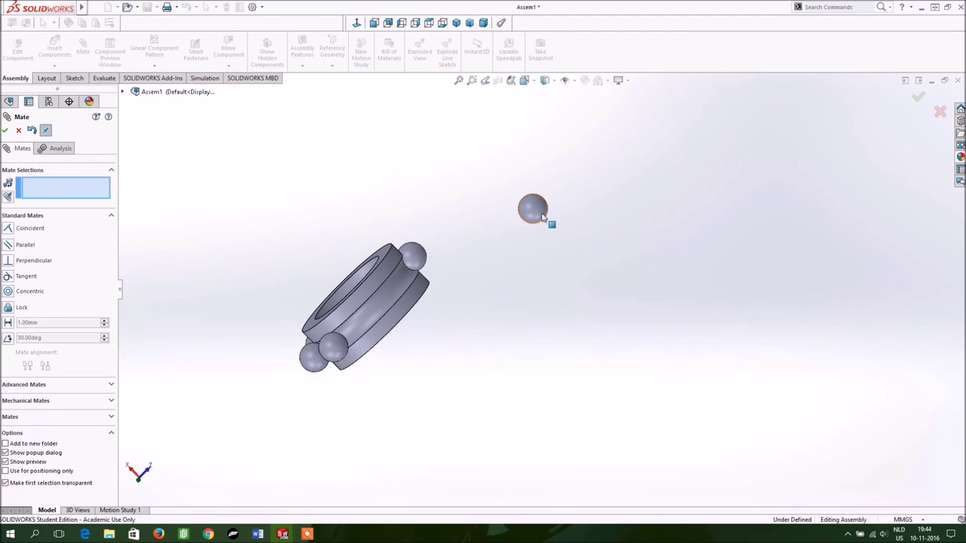
pyautogui.moveTo(541, 218); pyautogui.dragTo(428, 275)
pyautogui.moveTo(158, 323)
pyautogui.mouseDown(button='middle')
pyautogui.moveTo(161, 222)
pyautogui.moveTo(220, 144)
pyautogui.moveTo(381, 200)
pyautogui.mouseUp(button='middle')
pyautogui.moveTo(424, 198); pyautogui.dragTo(398, 265)
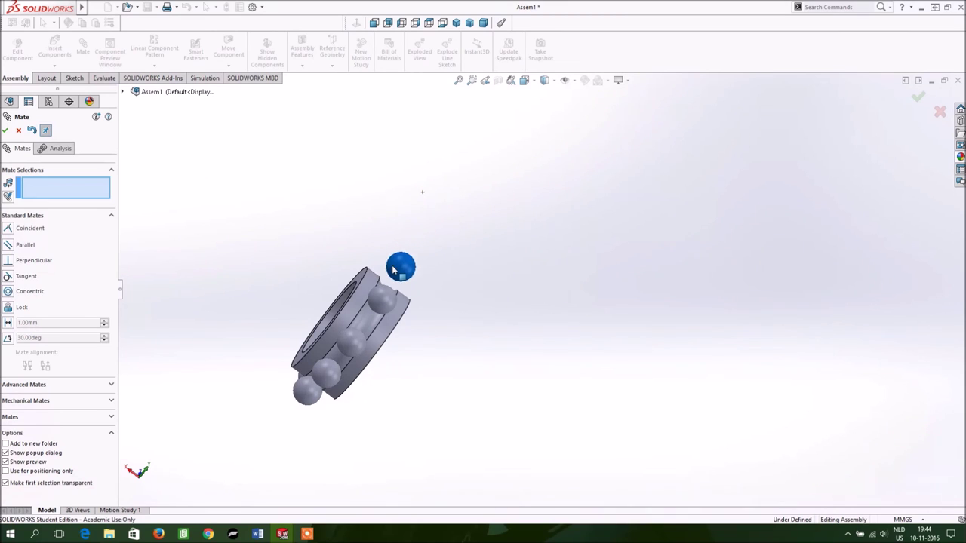
pyautogui.moveTo(200, 360)
pyautogui.mouseDown(button='middle')
pyautogui.moveTo(186, 301)
pyautogui.moveTo(425, 231)
pyautogui.moveTo(461, 345)
pyautogui.moveTo(442, 446)
pyautogui.moveTo(308, 186)
pyautogui.moveTo(290, 194)
pyautogui.mouseUp(button='middle')
pyautogui.moveTo(326, 260)
pyautogui.mouseDown(button='middle')
pyautogui.moveTo(299, 218)
pyautogui.moveTo(416, 280)
pyautogui.mouseUp(button='middle')
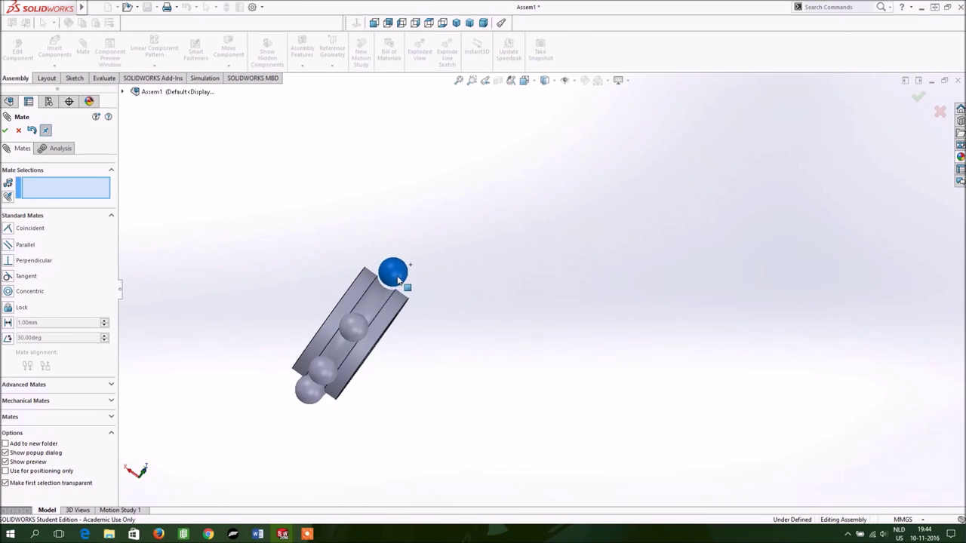
pyautogui.click(398, 281)
pyautogui.click(378, 292)
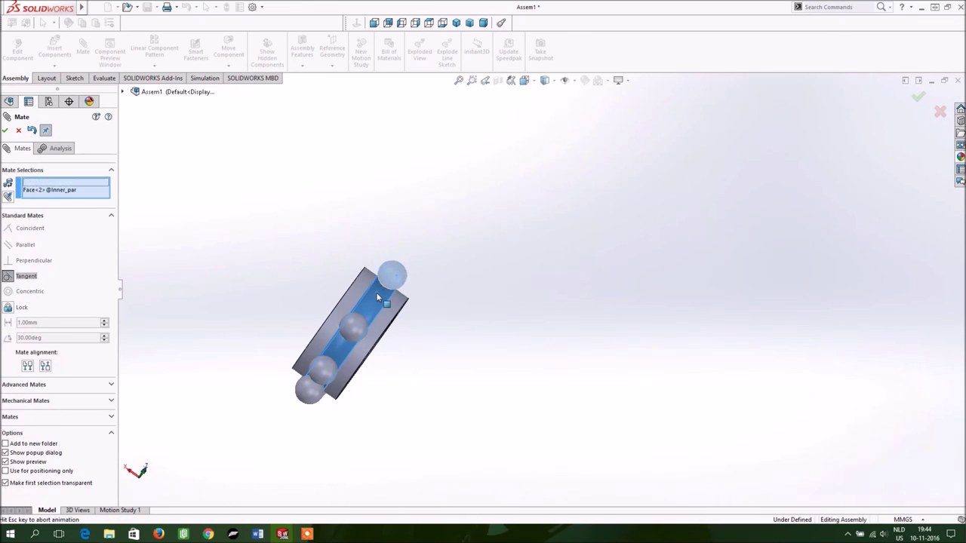
pyautogui.click(4, 130)
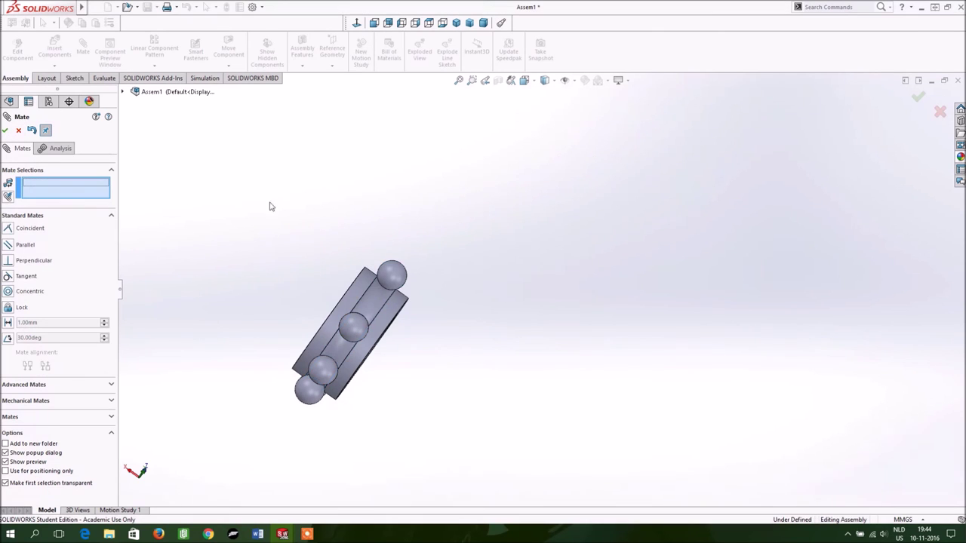
# In Isometric view, slide five balls around the groove to space them evenly, then close Mate.
pyautogui.click(552, 82)
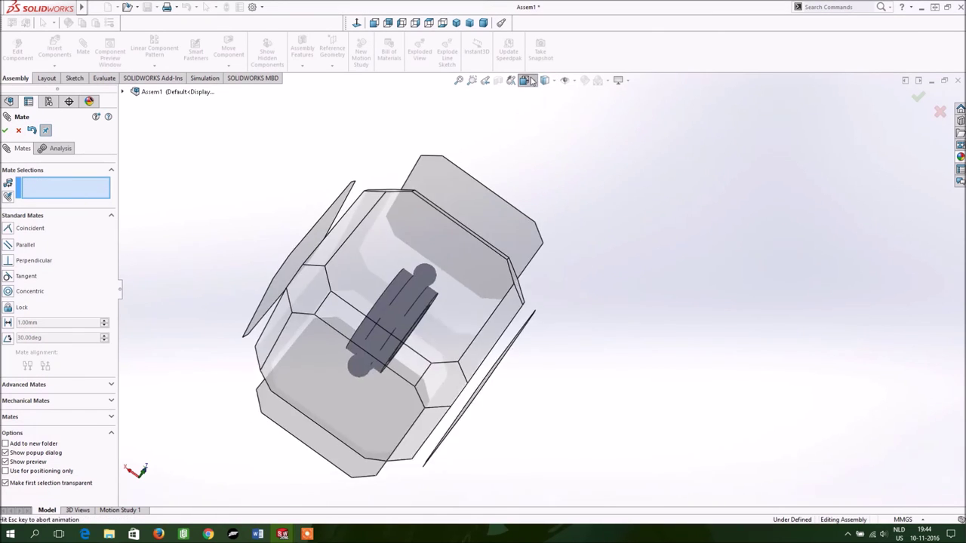
pyautogui.click(524, 80)
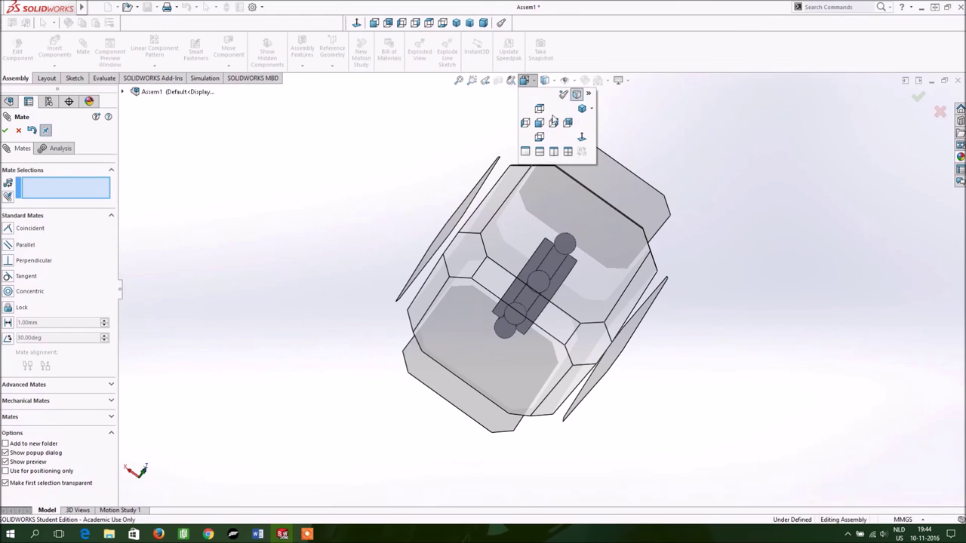
pyautogui.click(581, 109)
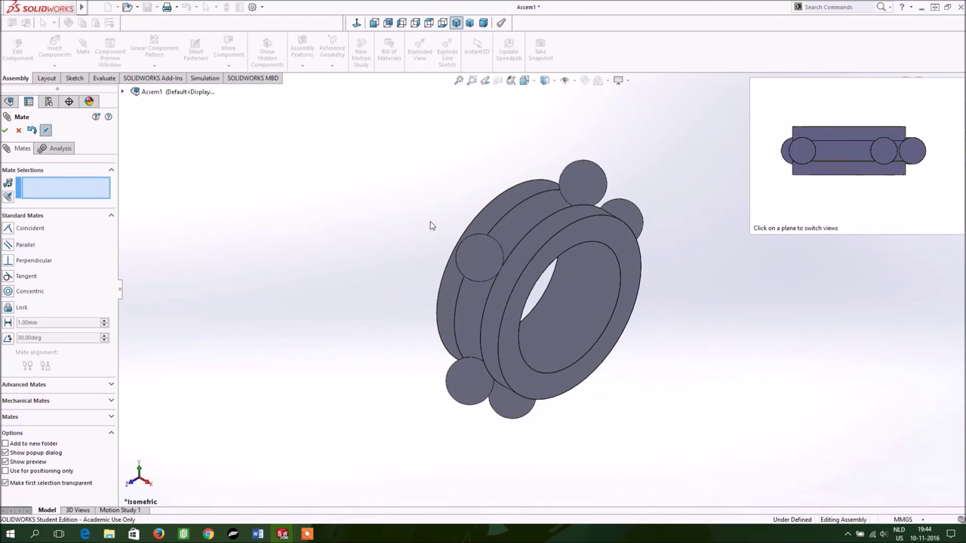
pyautogui.moveTo(418, 192); pyautogui.dragTo(565, 268, button='middle')
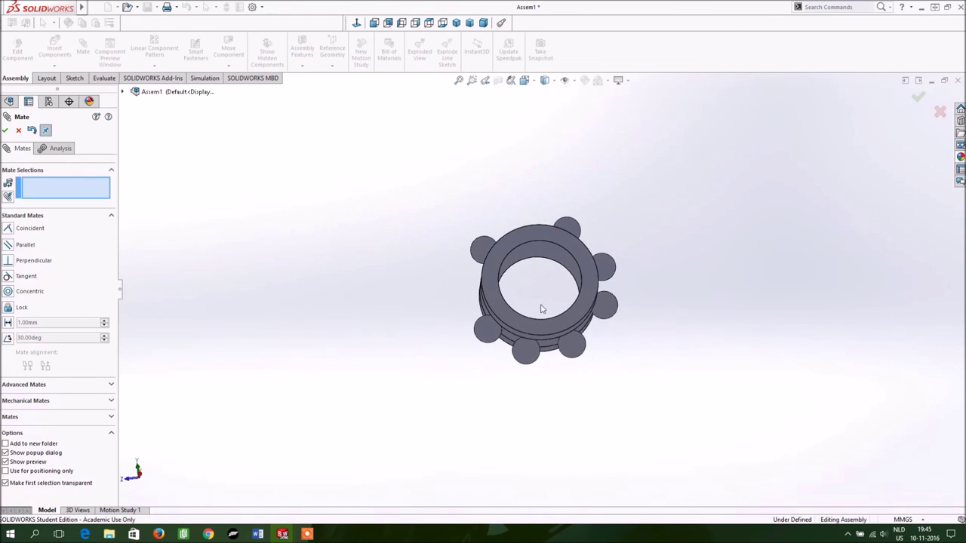
pyautogui.moveTo(445, 336); pyautogui.dragTo(426, 307)
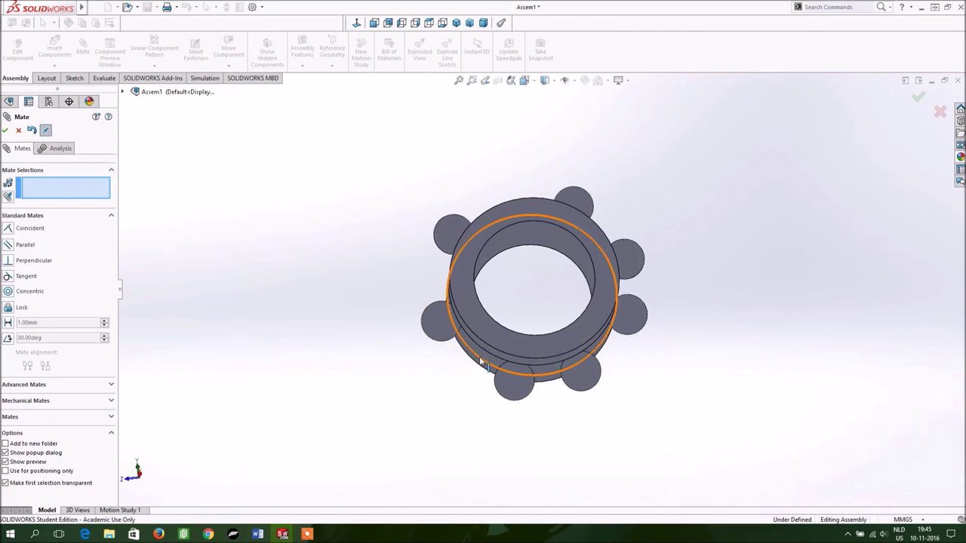
pyautogui.moveTo(496, 387); pyautogui.dragTo(486, 384)
pyautogui.moveTo(570, 197); pyautogui.dragTo(528, 191)
pyautogui.moveTo(641, 272); pyautogui.dragTo(623, 241)
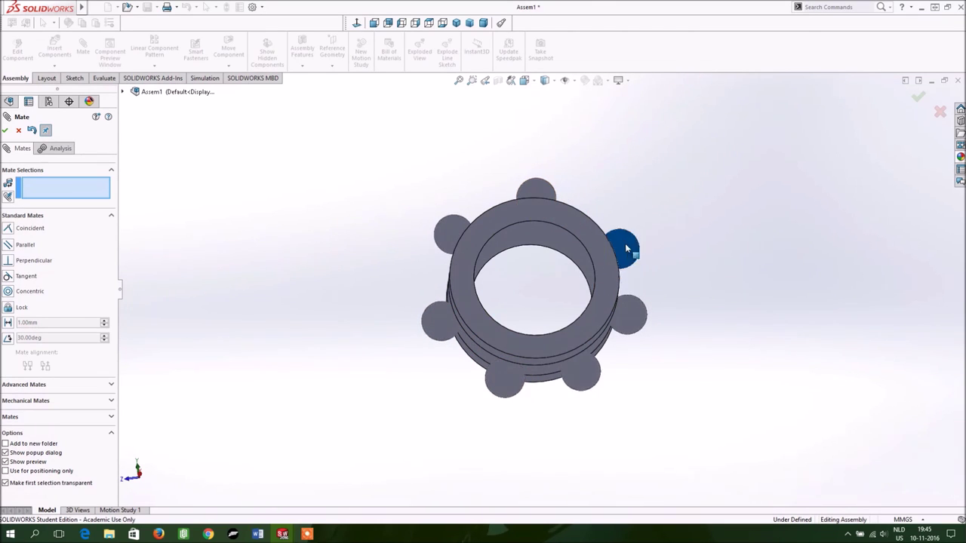
pyautogui.moveTo(630, 310); pyautogui.dragTo(628, 307)
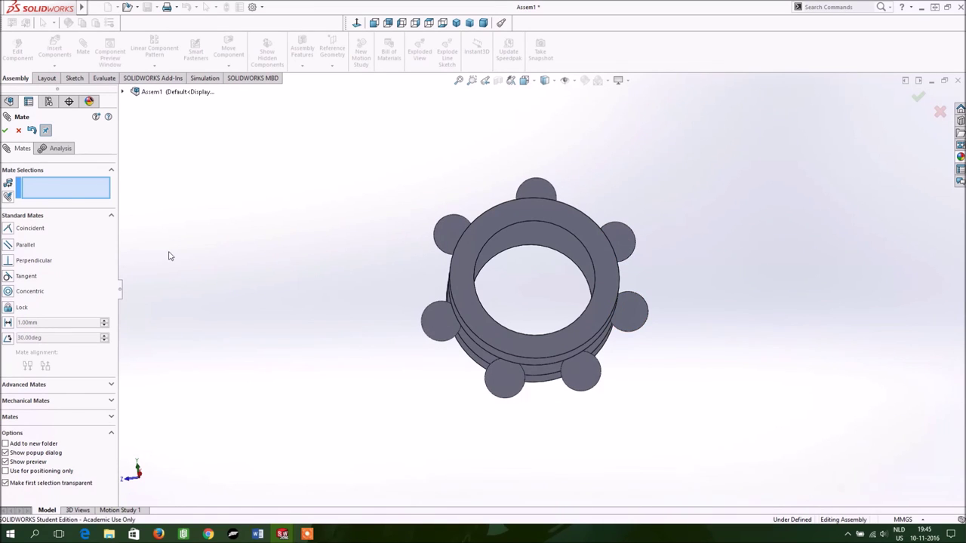
pyautogui.click(18, 131)
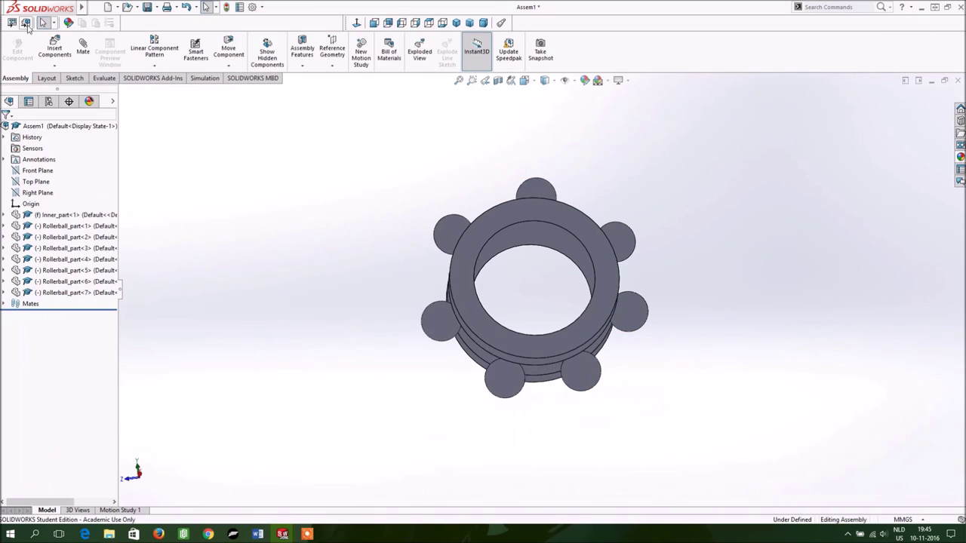
# Insert Outer_part and place it beside the inner ring assembly.
pyautogui.click(55, 41)
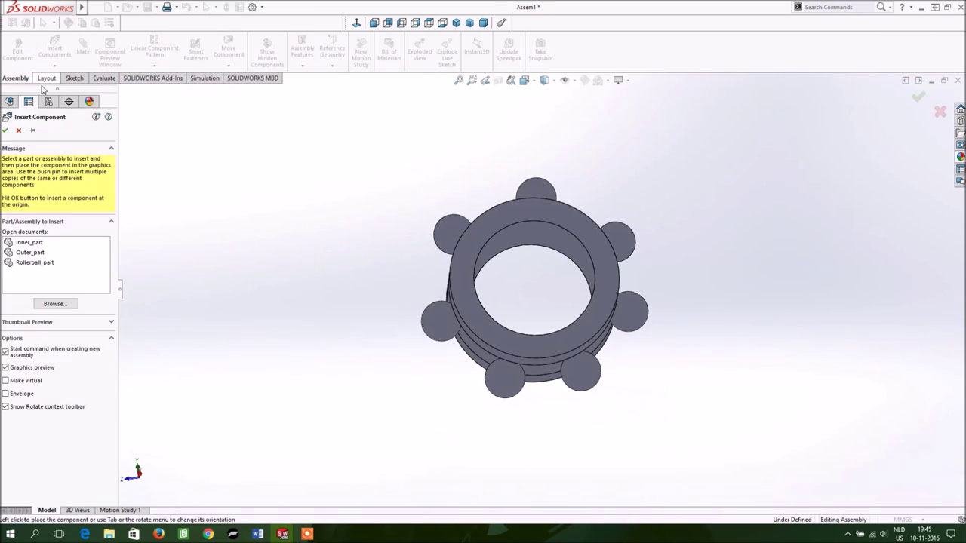
pyautogui.click(30, 252)
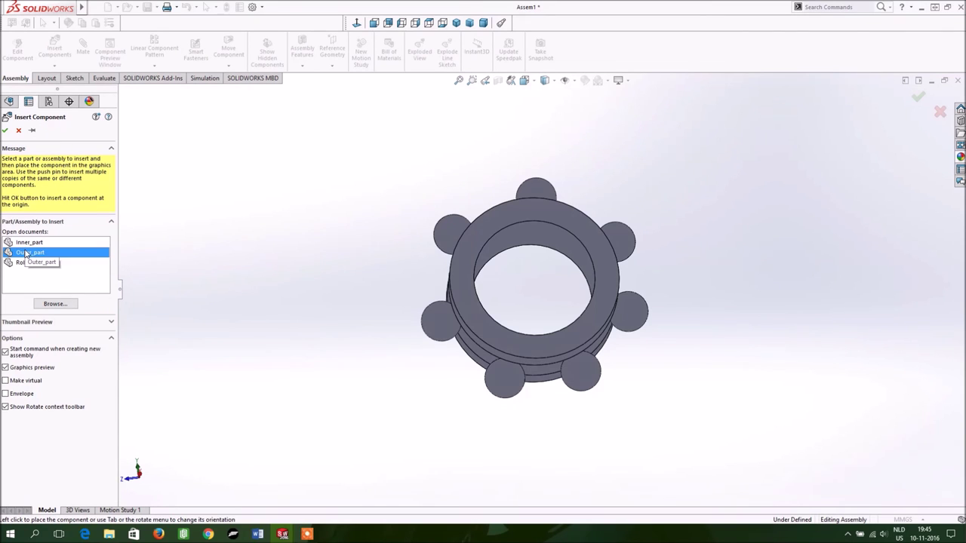
pyautogui.click(249, 256)
pyautogui.moveTo(259, 254)
pyautogui.mouseDown(button='middle')
pyautogui.moveTo(257, 113)
pyautogui.moveTo(261, 205)
pyautogui.mouseUp(button='middle')
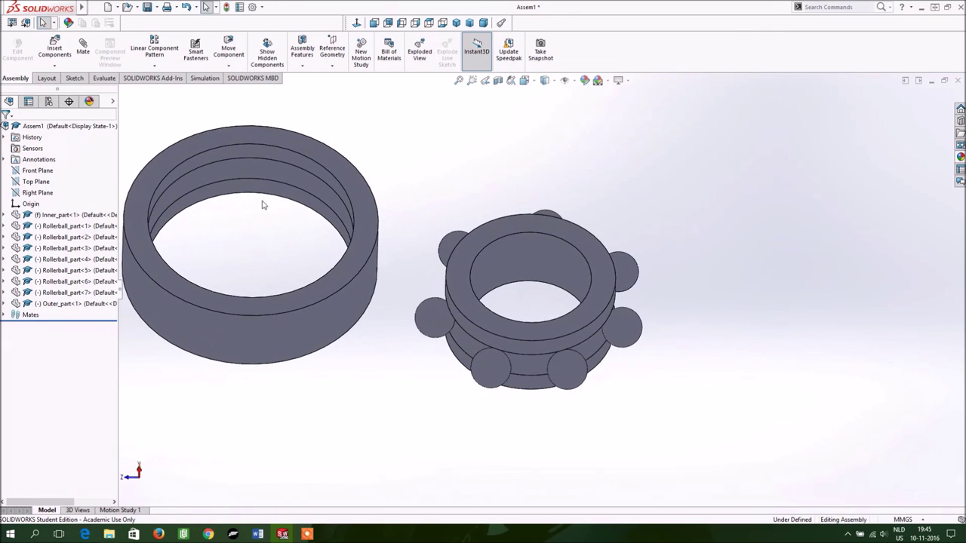
# Mate the inner and outer ring faces concentric.
pyautogui.click(82, 53)
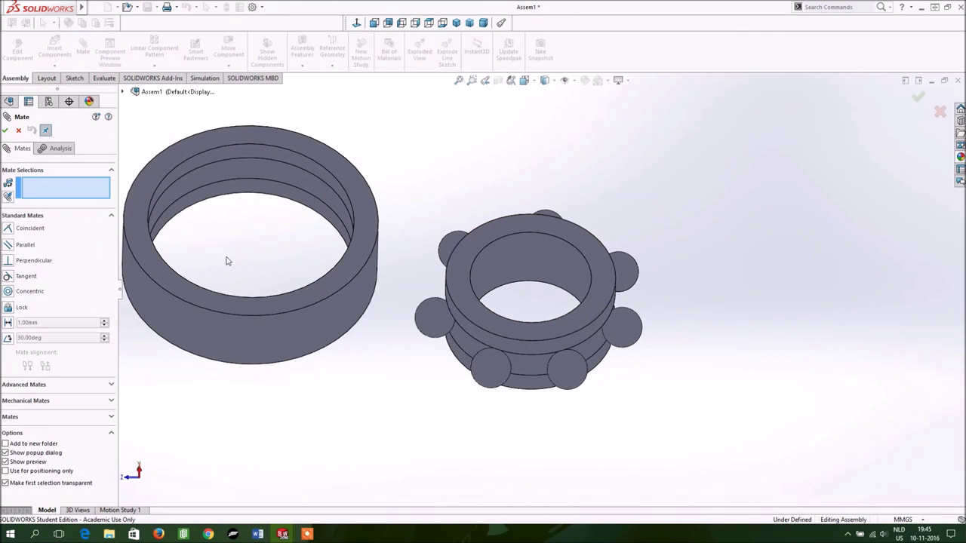
pyautogui.click(455, 316)
pyautogui.click(367, 272)
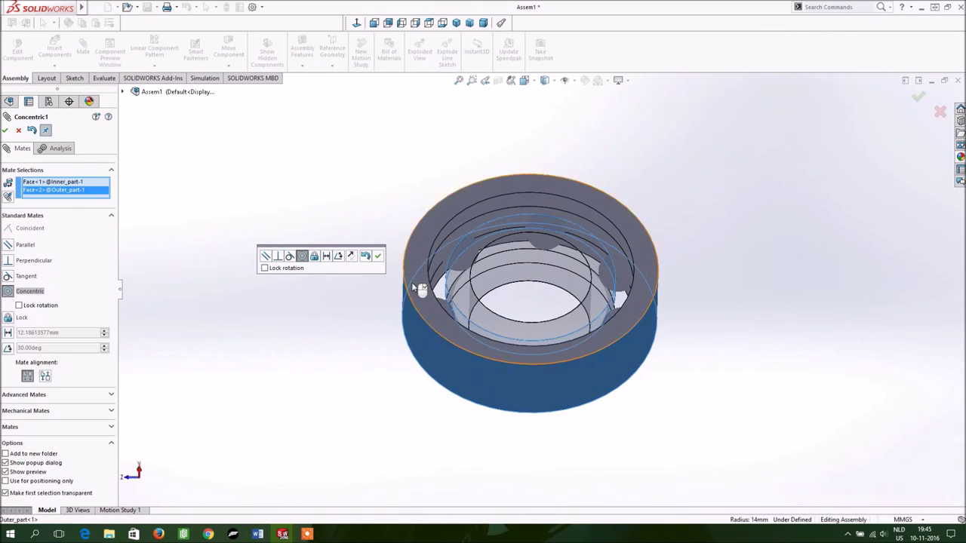
pyautogui.click(376, 257)
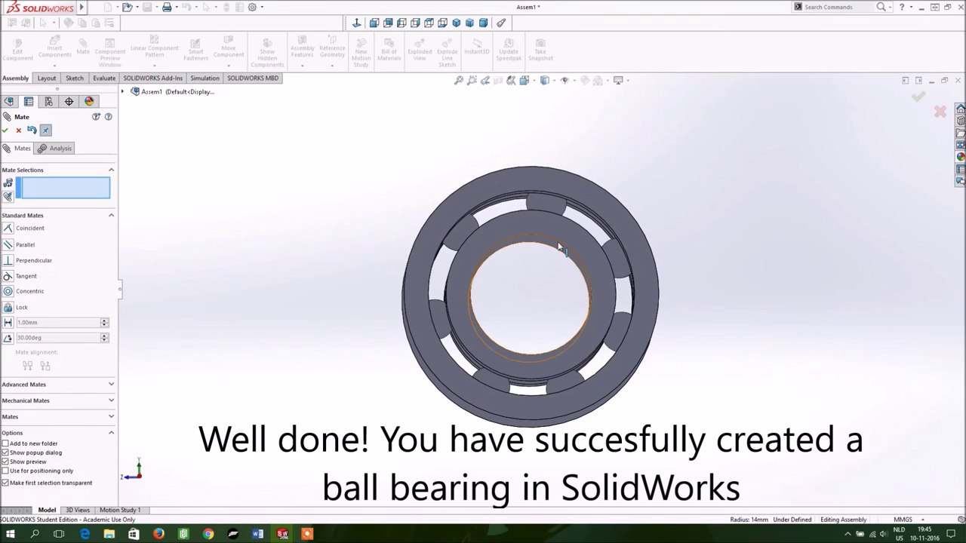
# Close the Mate settings and inspect the finished bearing from a tilted top and near-front view.
pyautogui.moveTo(679, 237); pyautogui.dragTo(579, 270, button='middle')
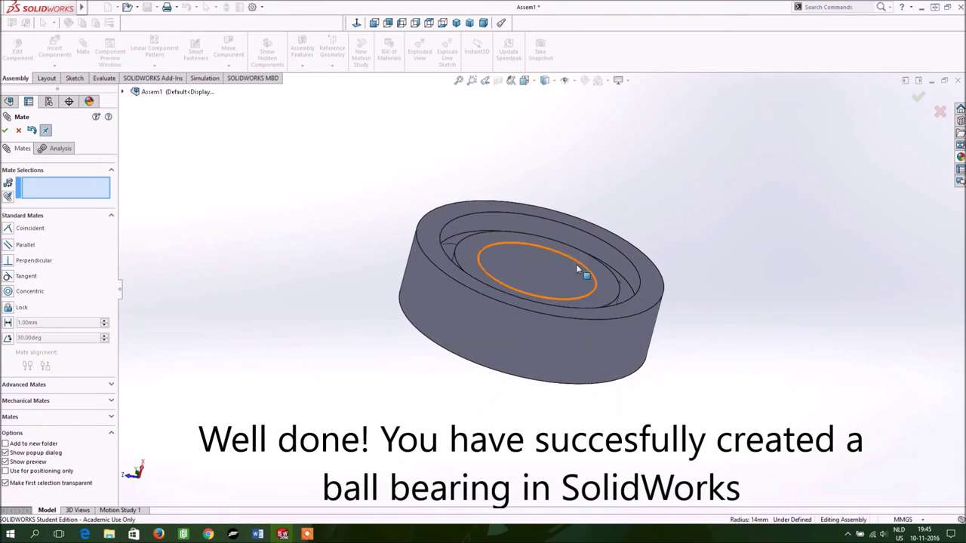
pyautogui.scroll(4, 579, 269)
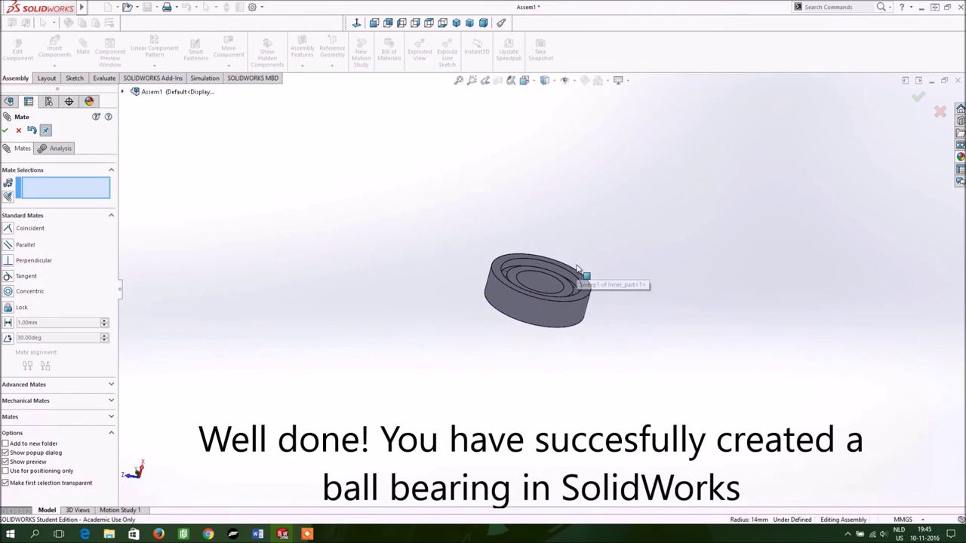
pyautogui.click(6, 132)
pyautogui.moveTo(383, 209); pyautogui.dragTo(366, 322, button='middle')
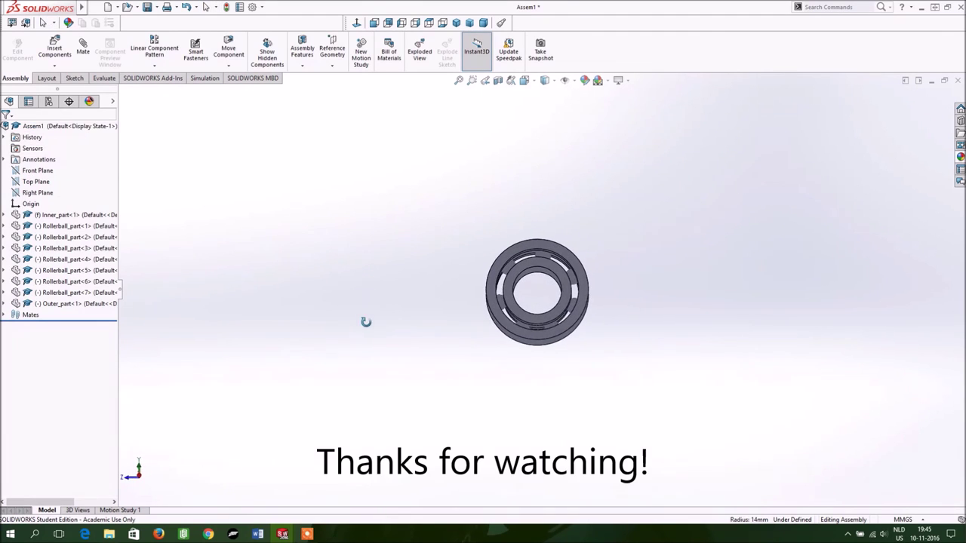
pyautogui.scroll(-4, 545, 254)
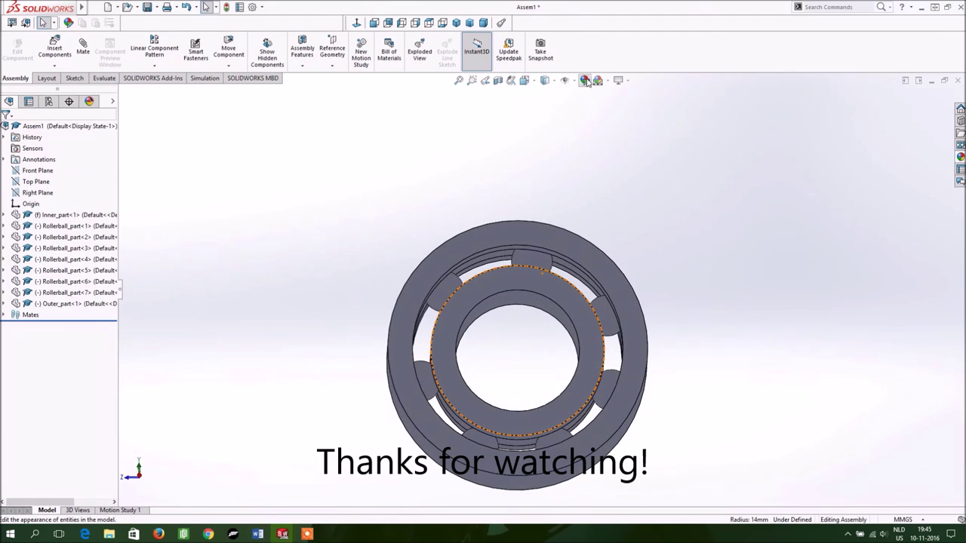